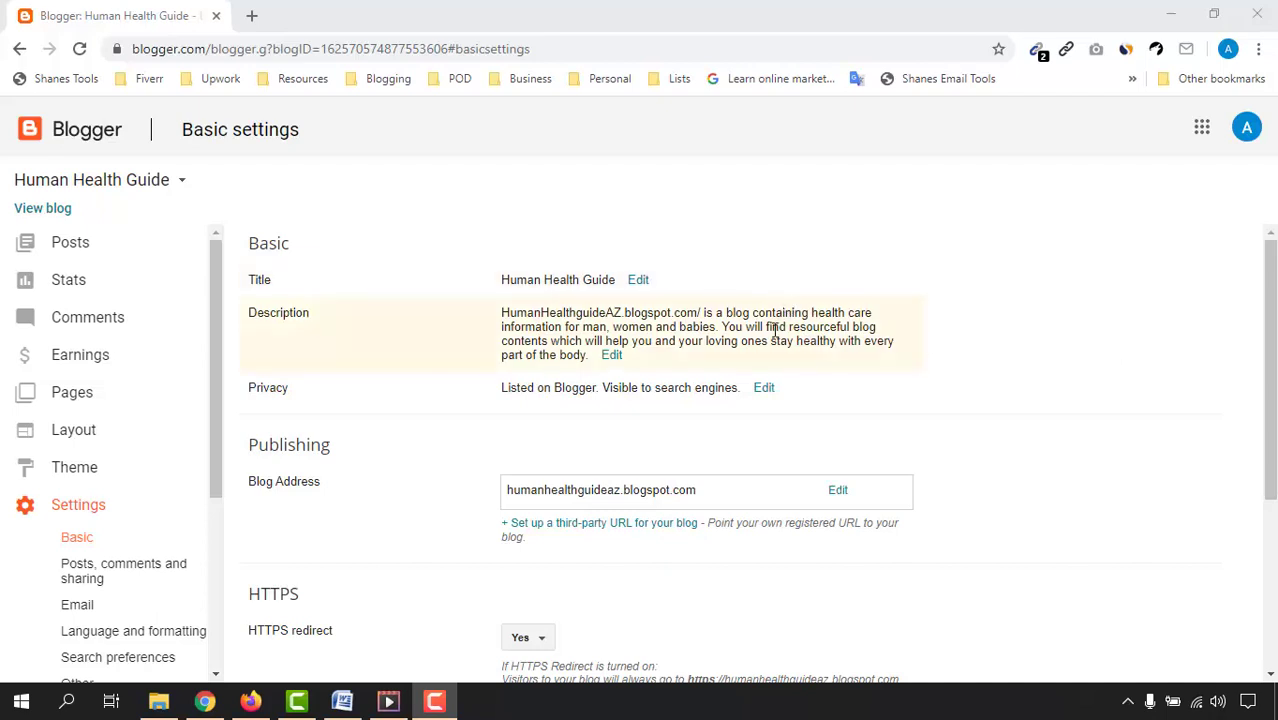
- Look through the blog's Basic settings and Search preferences, and open the custom robots.txt content for viewing
scroll(786, 375, down, 2)
scroll(786, 380, down, 1)
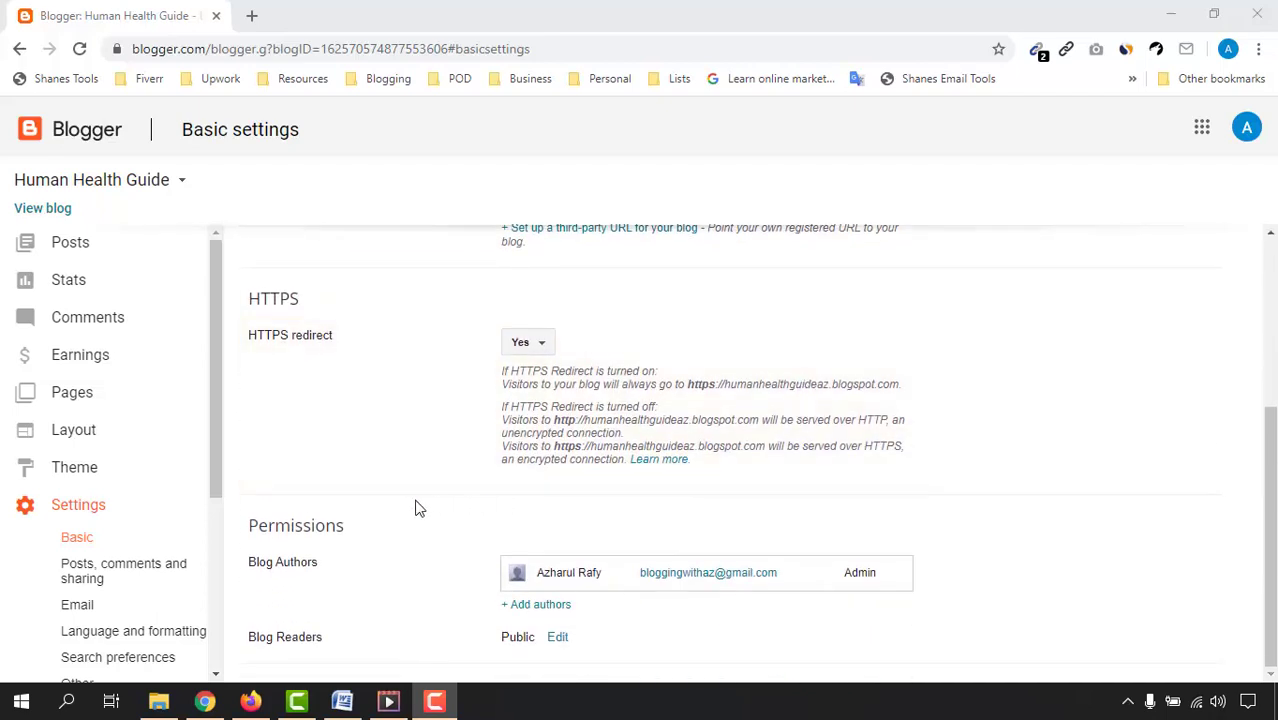
click(95, 657)
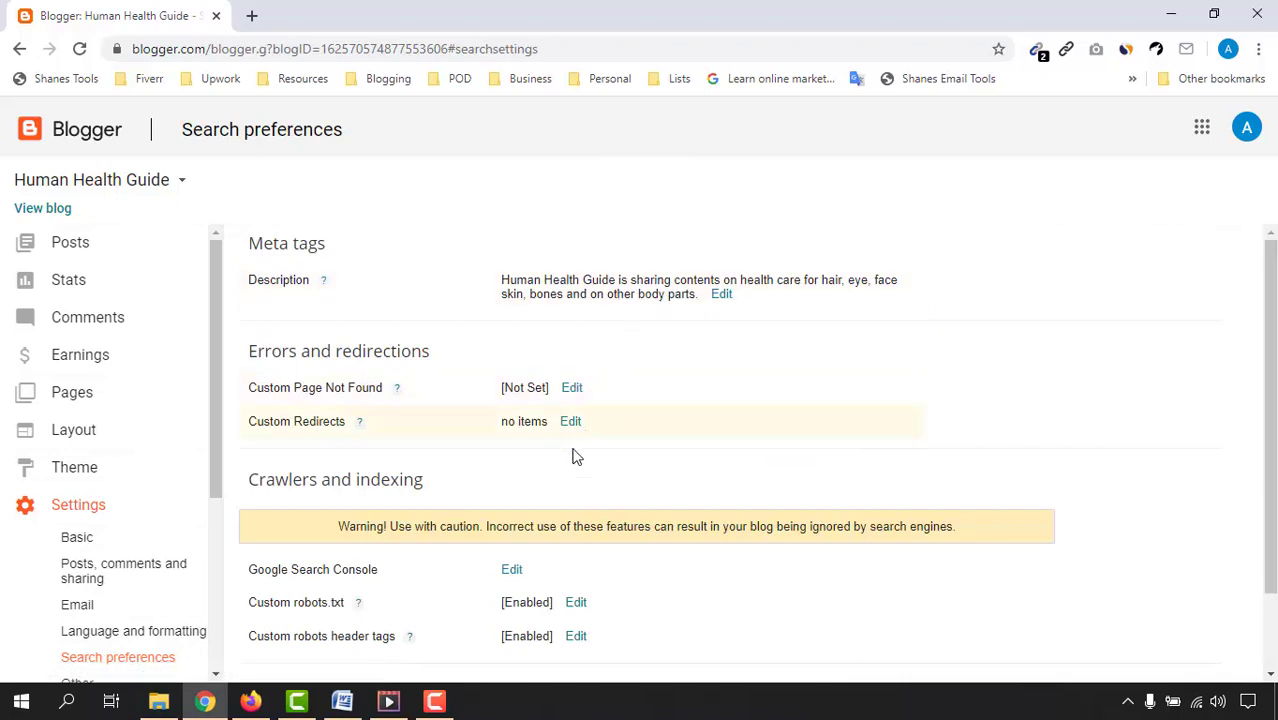
scroll(592, 510, down, 1)
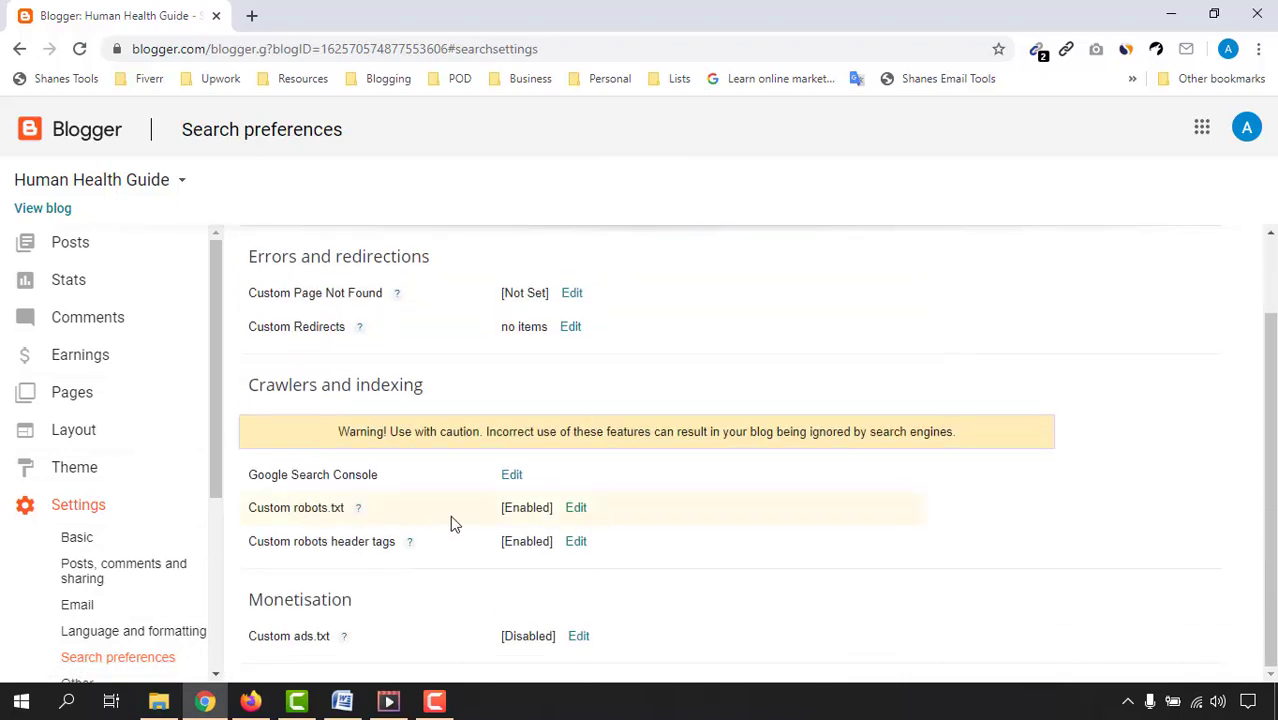
click(577, 510)
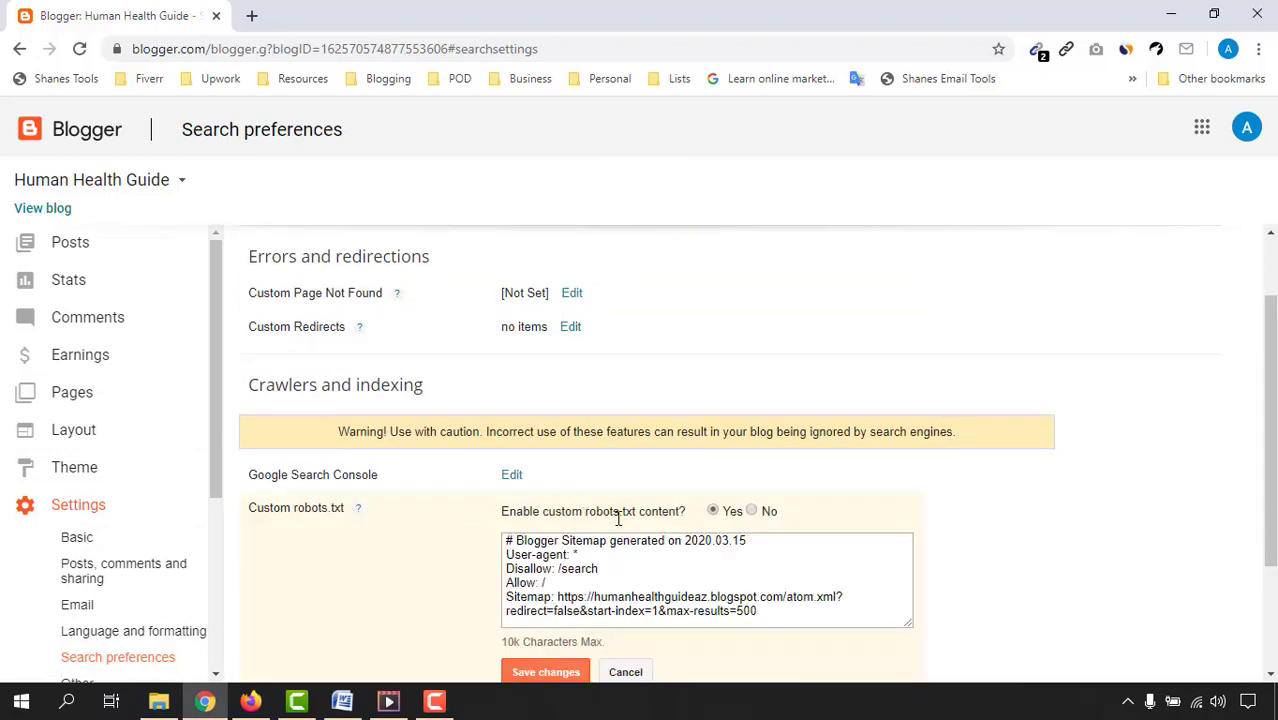
scroll(449, 557, down, 2)
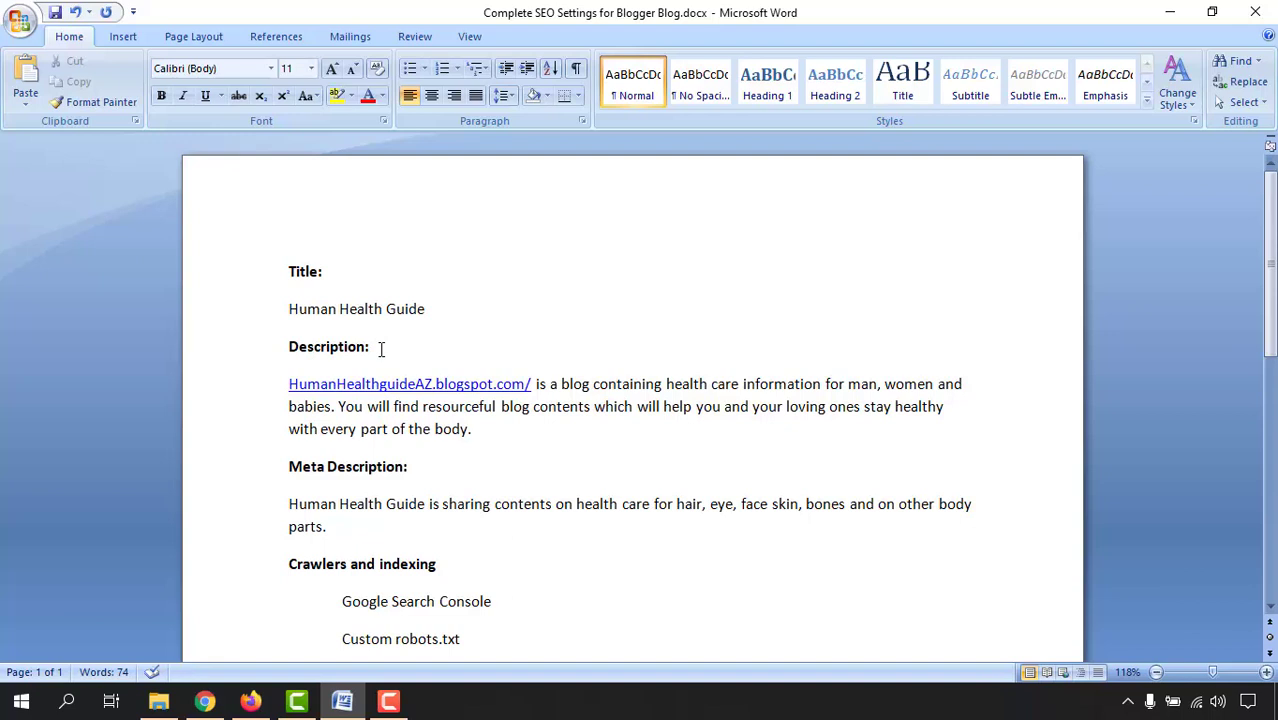
- Review the SEO settings outline in the Word document, highlighting the Meta Description and Crawlers and indexing headings
scroll(381, 348, down, 2)
text(Custom robots header tags)
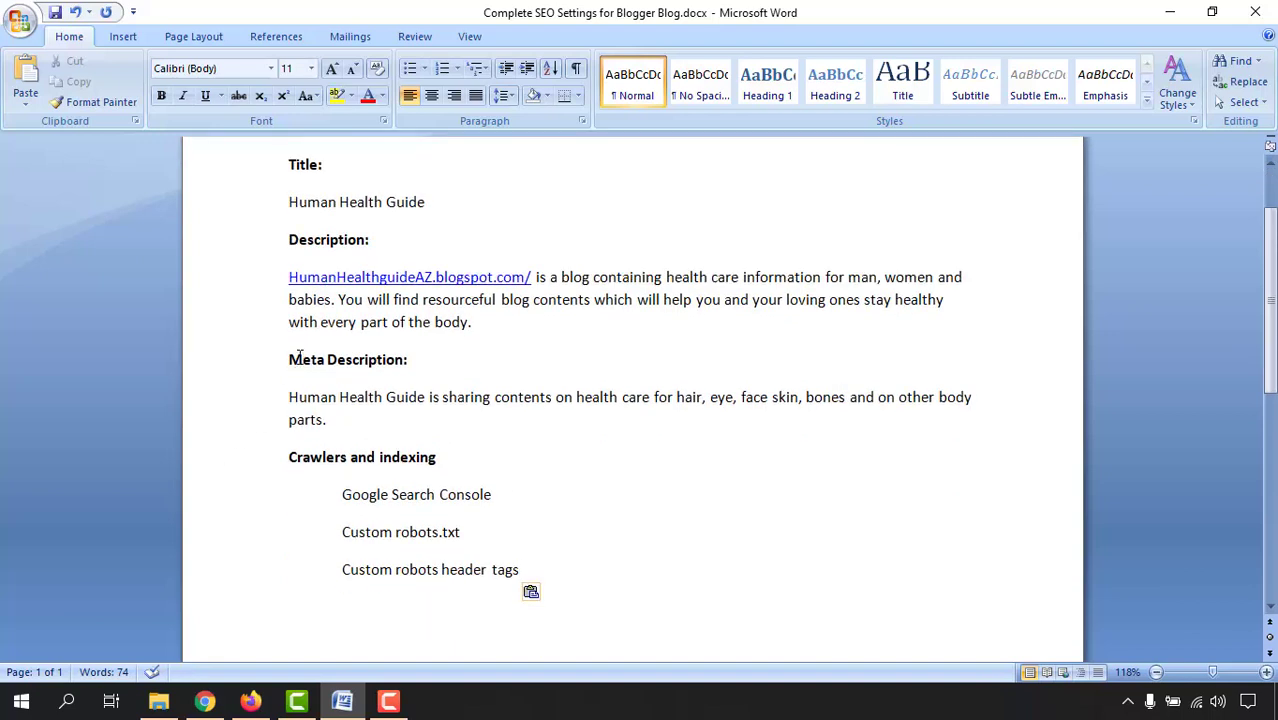
drag(299, 357, 387, 362)
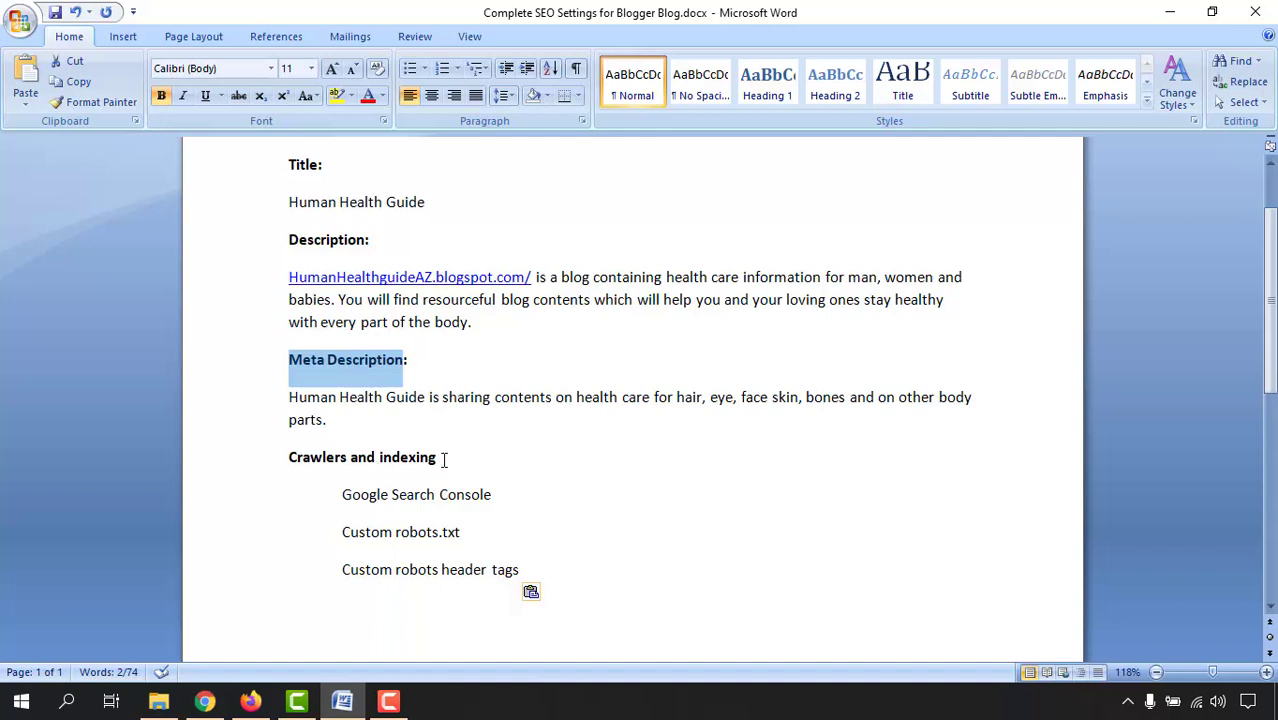
drag(444, 459, 280, 457)
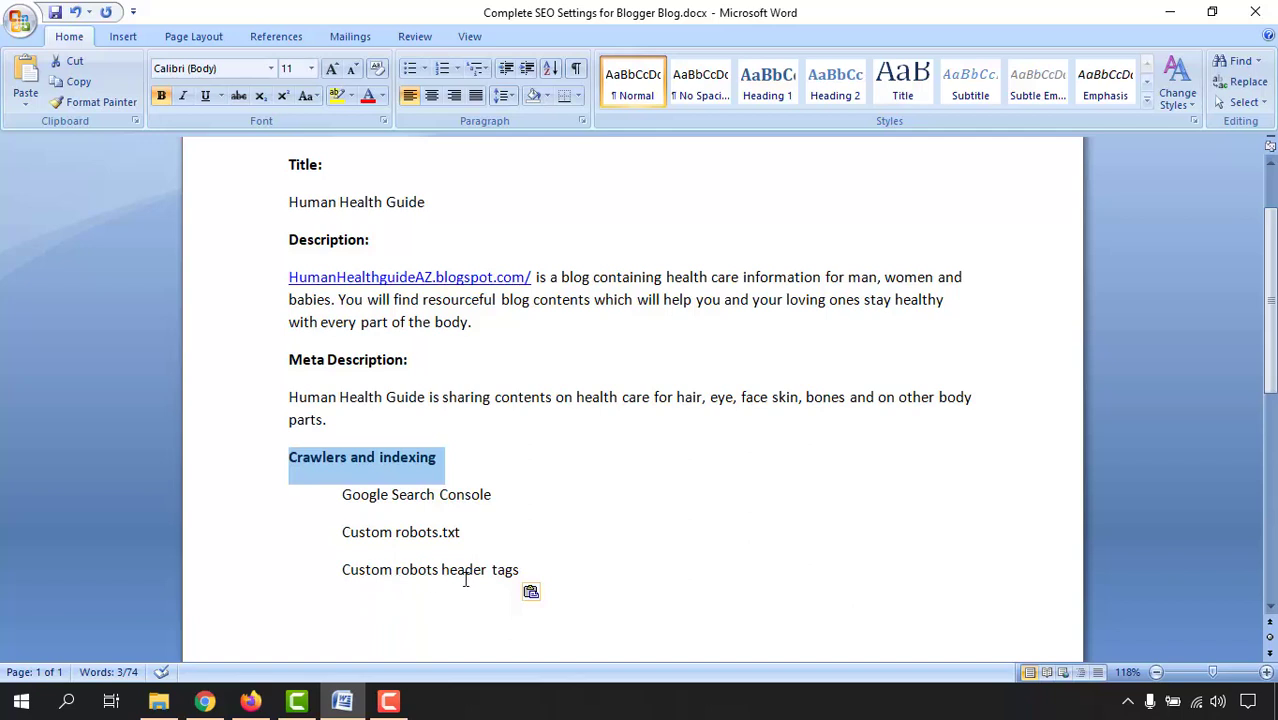
click(520, 569)
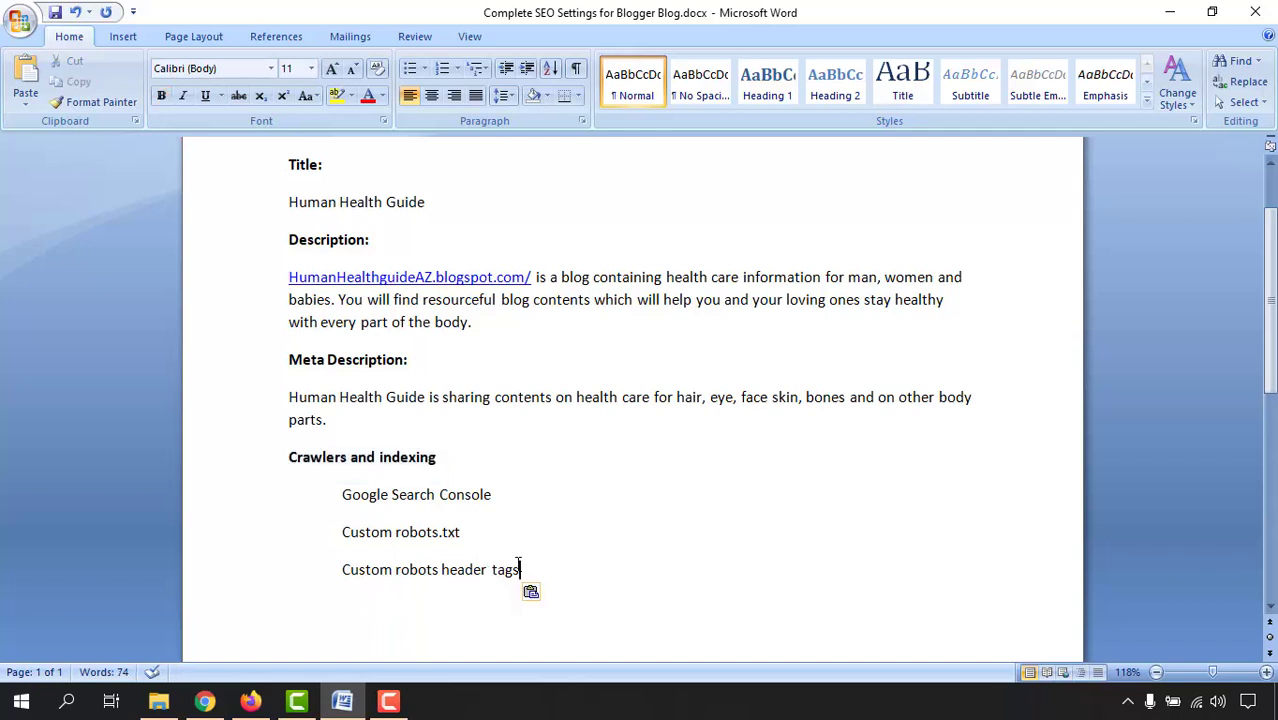
scroll(534, 528, up, 2)
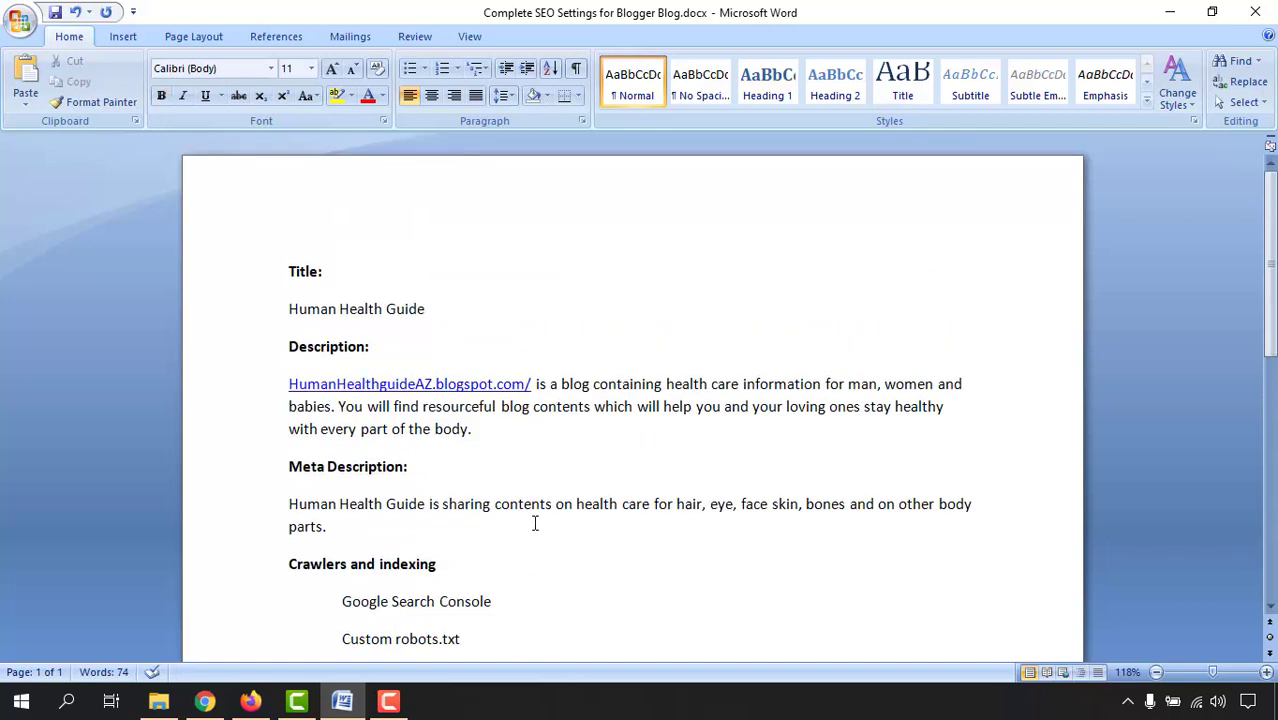
- Switch to Chrome and look over the Human Health Guide blog's home page, including its menu, posts and sidebar
click(204, 701)
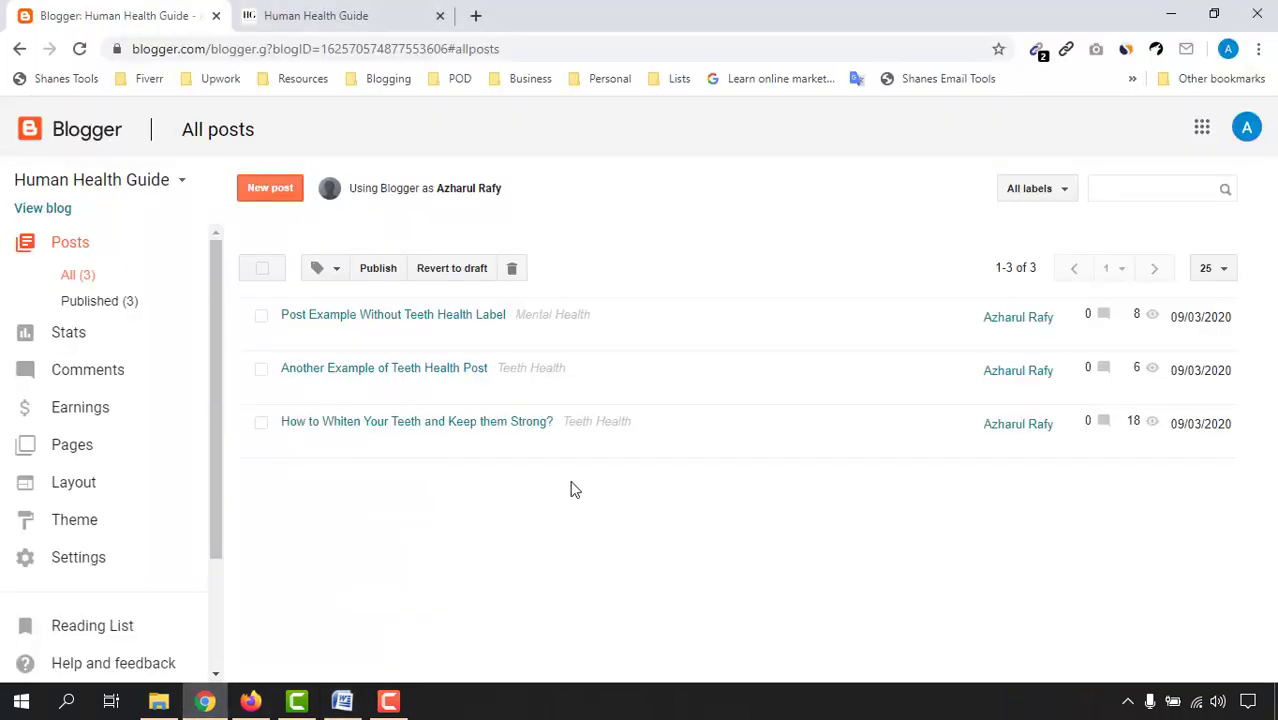
click(407, 13)
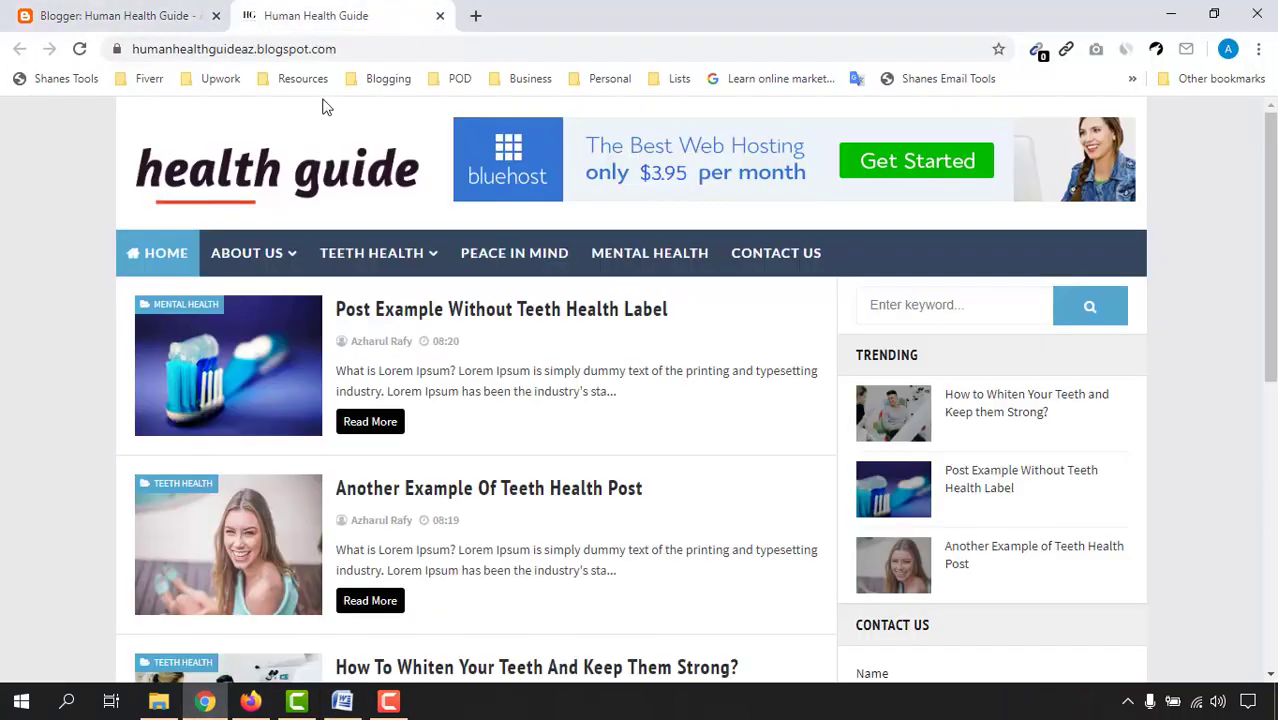
scroll(57, 449, down, 10)
scroll(107, 303, up, 10)
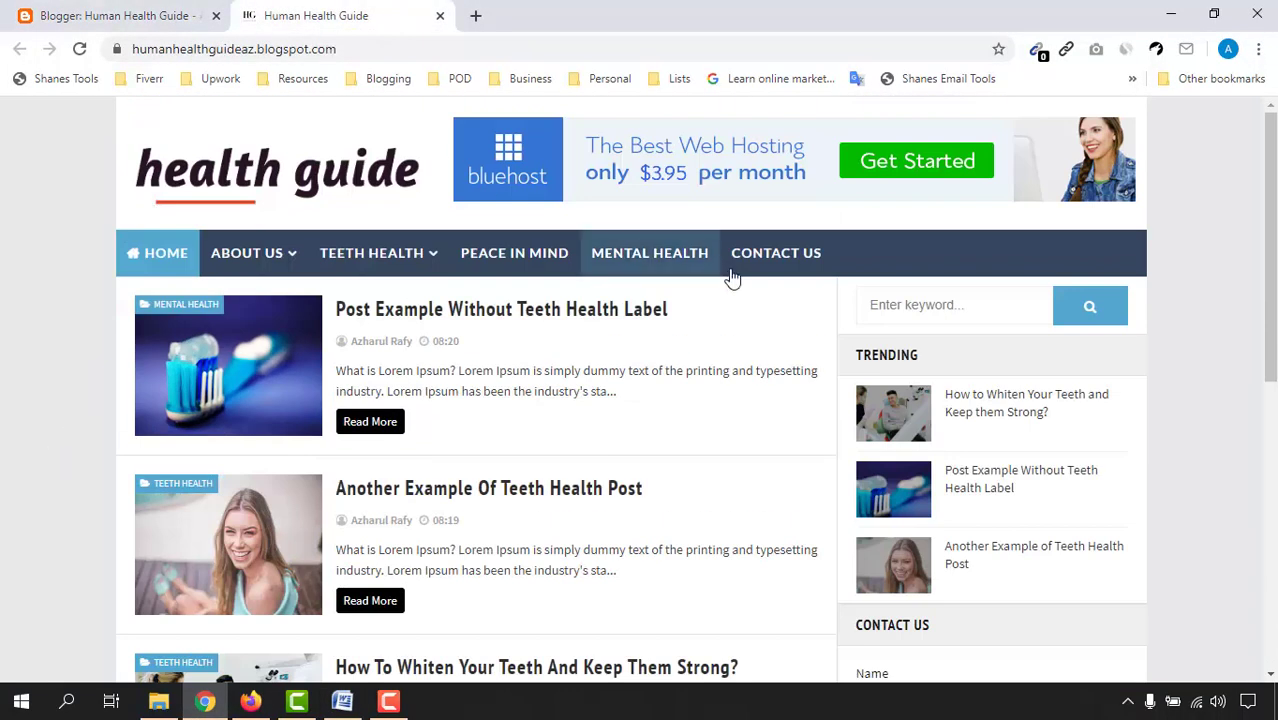
scroll(727, 277, down, 10)
scroll(639, 442, up, 10)
scroll(593, 365, down, 5)
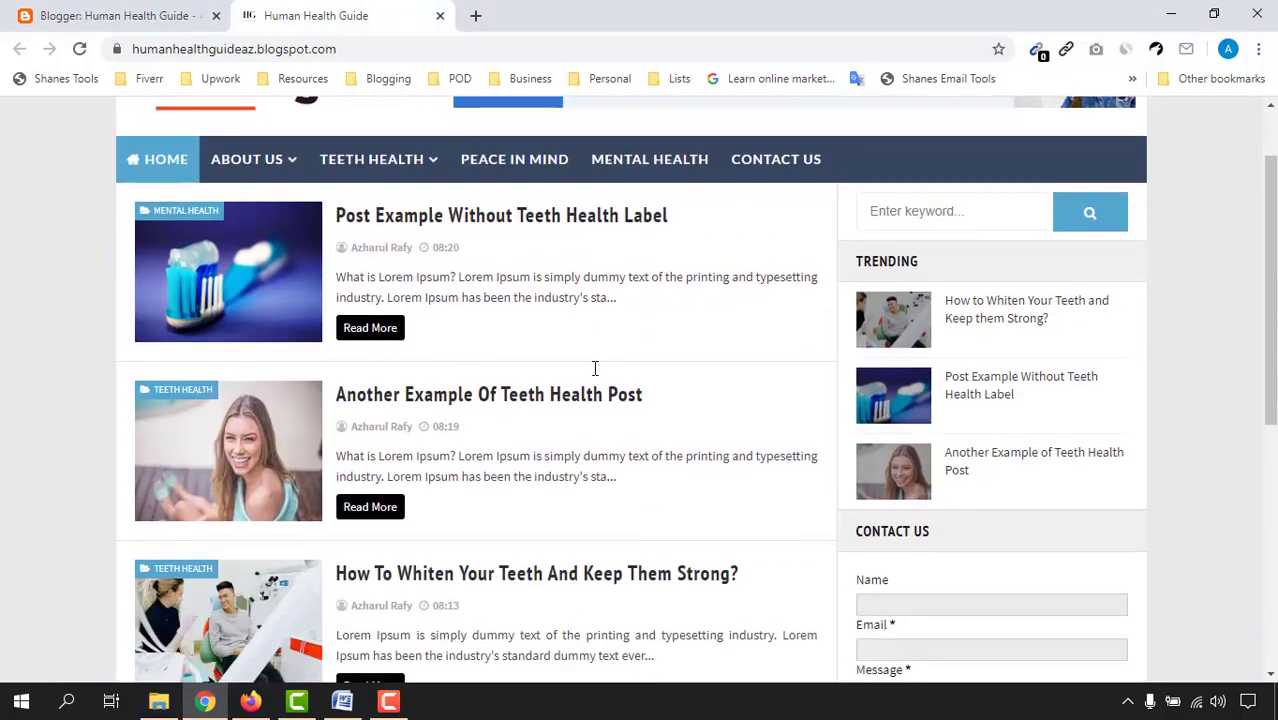
scroll(183, 448, up, 5)
scroll(6, 434, down, 3)
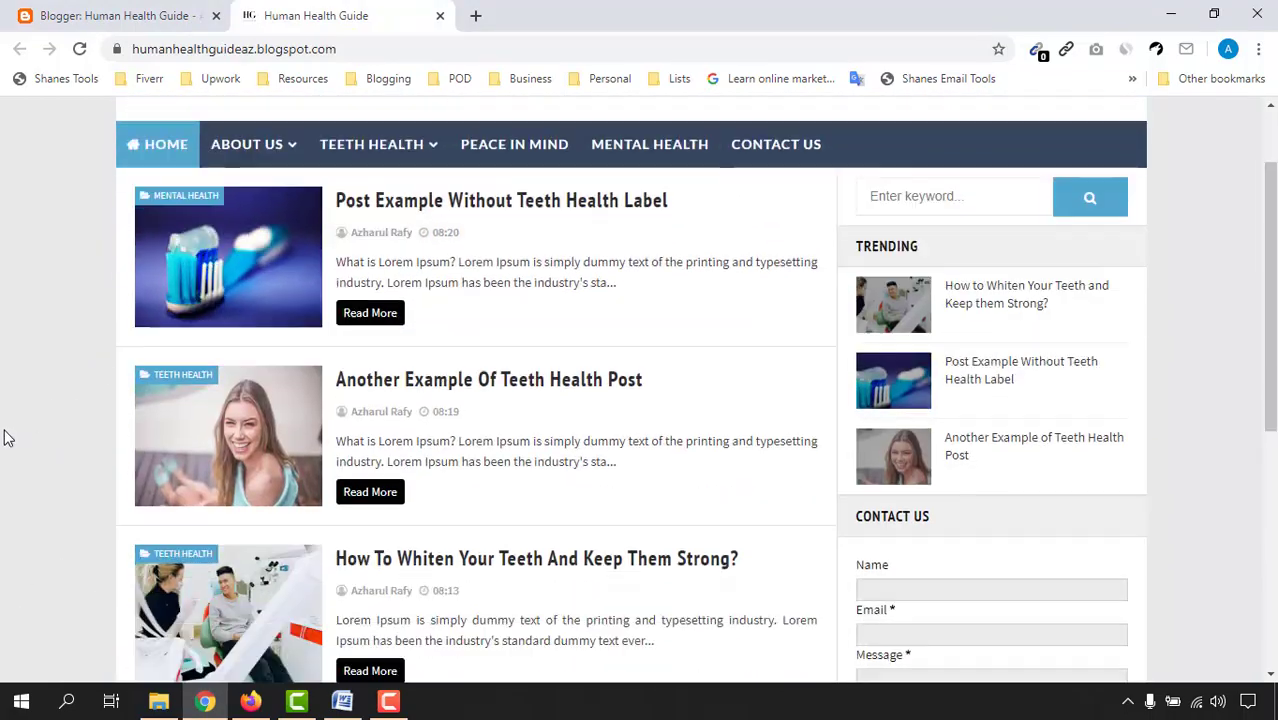
scroll(6, 434, up, 3)
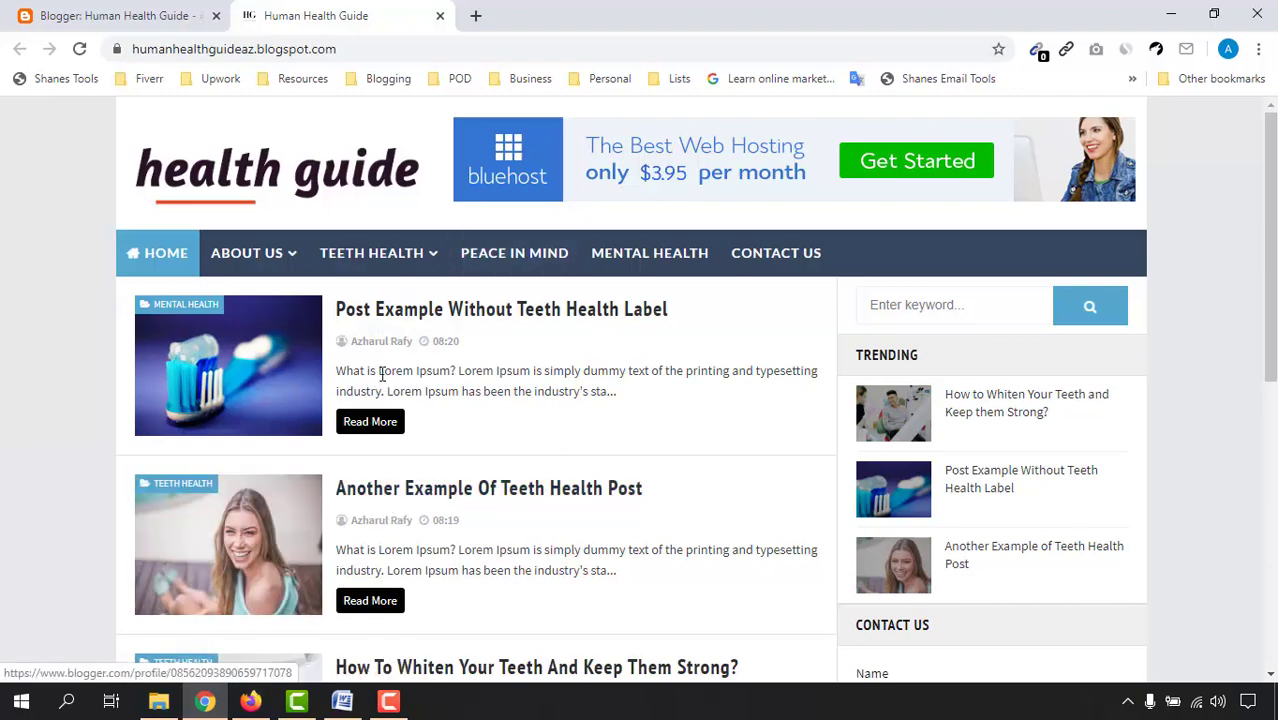
- View the Make Money with Blogging playlist in Firefox, and return to the Blogger posts list in Chrome
click(250, 701)
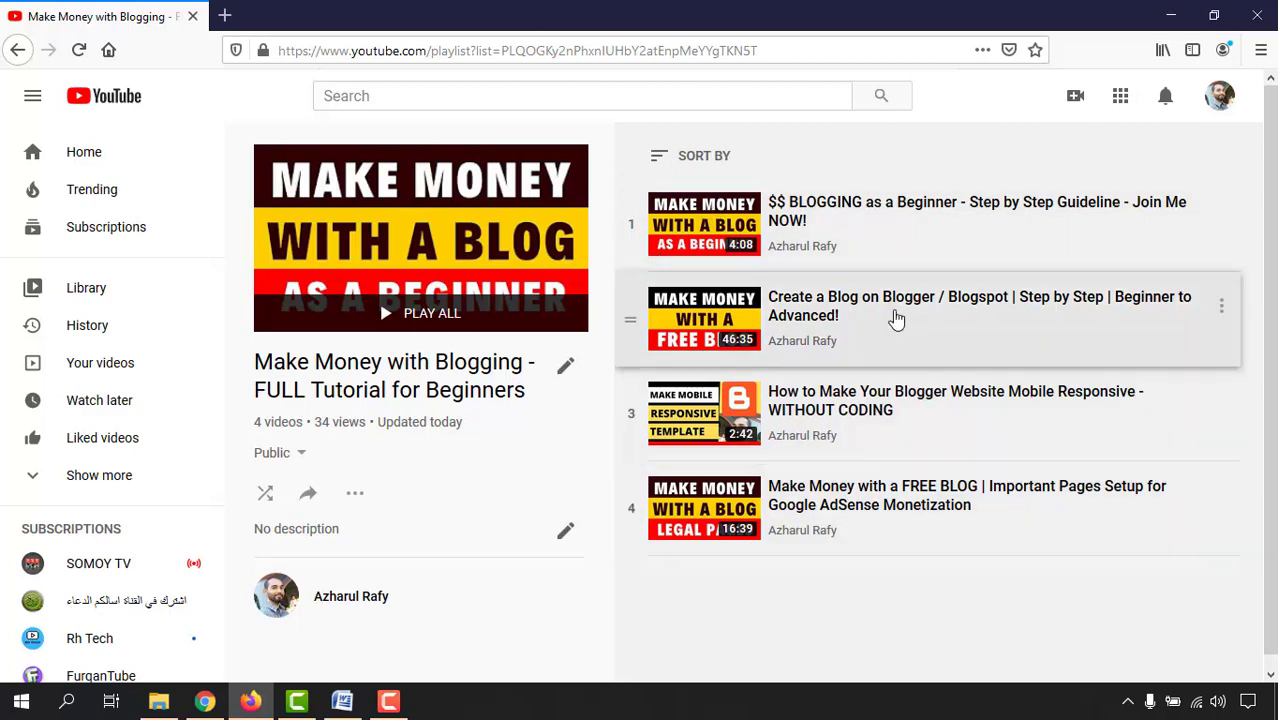
click(205, 701)
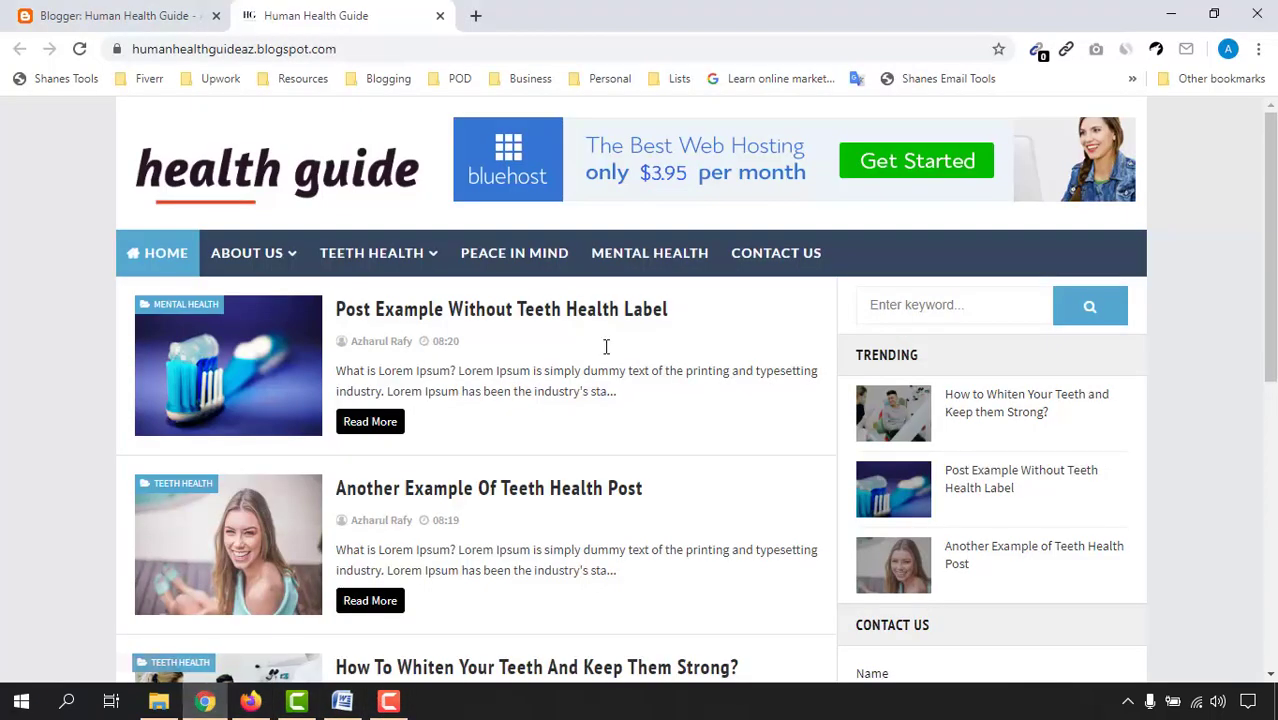
click(163, 8)
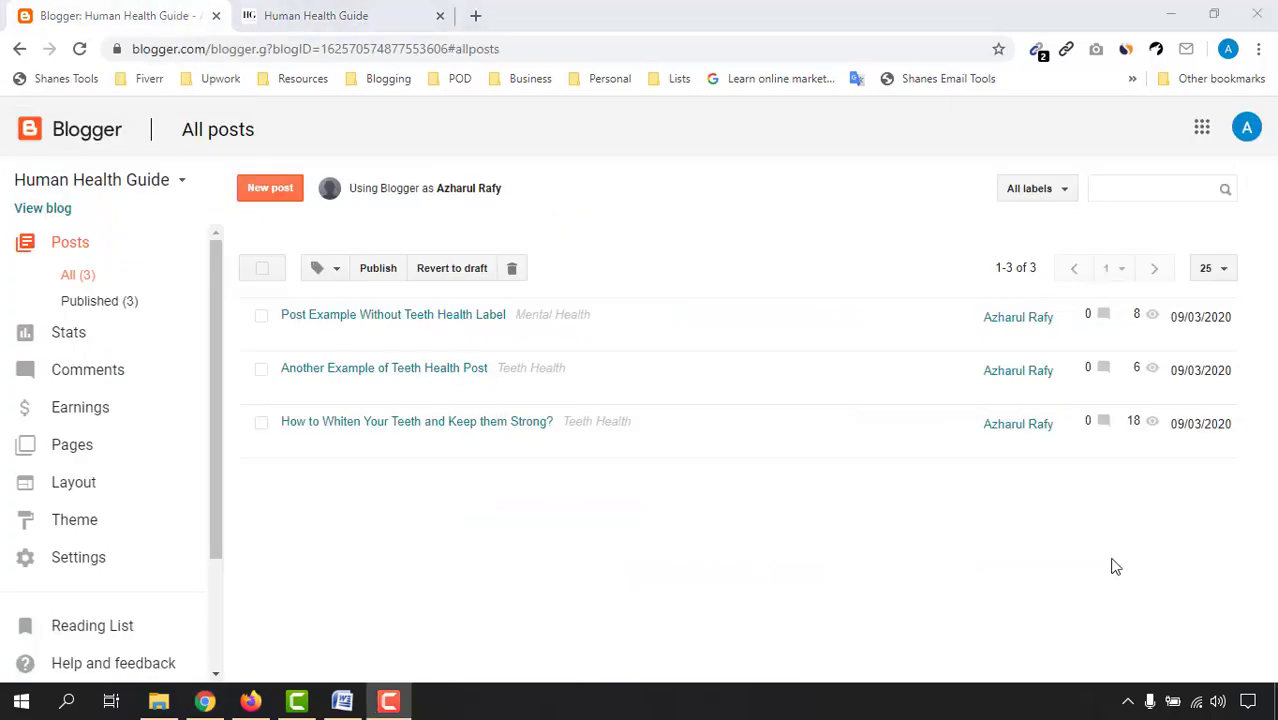
- Open the blog's Basic settings and inspect the editable title, leaving it without saving
click(85, 568)
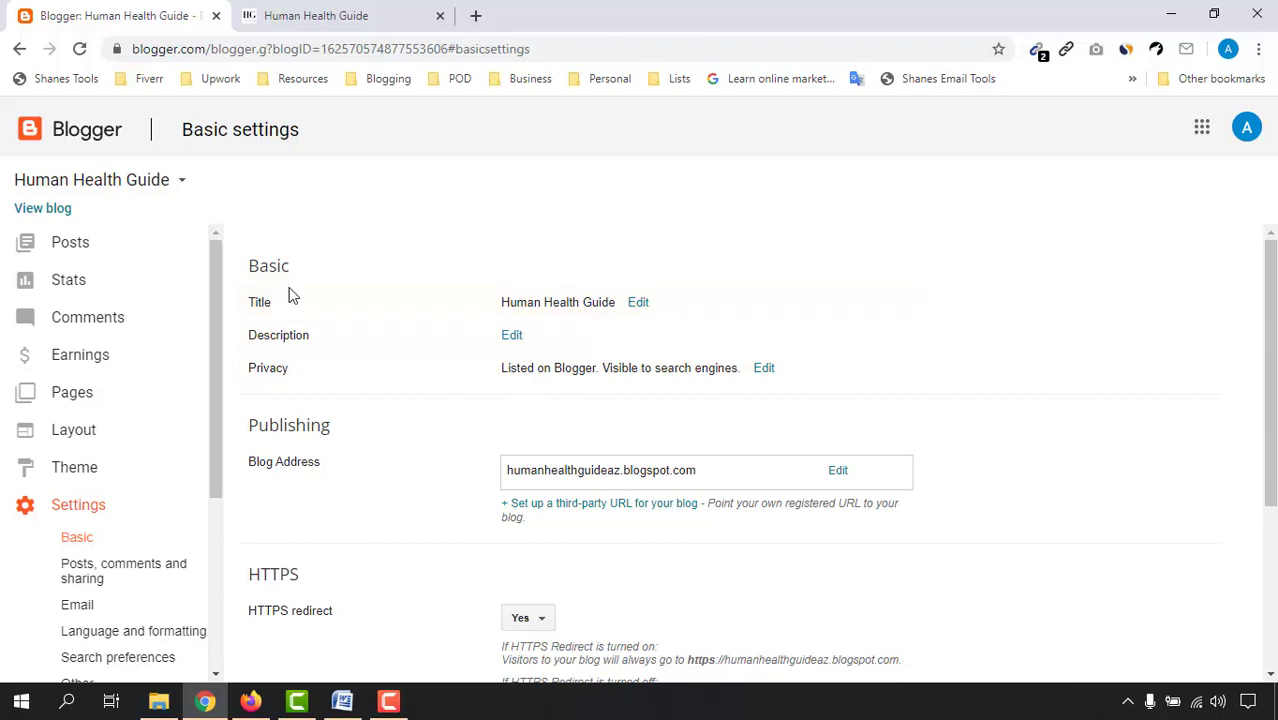
click(640, 303)
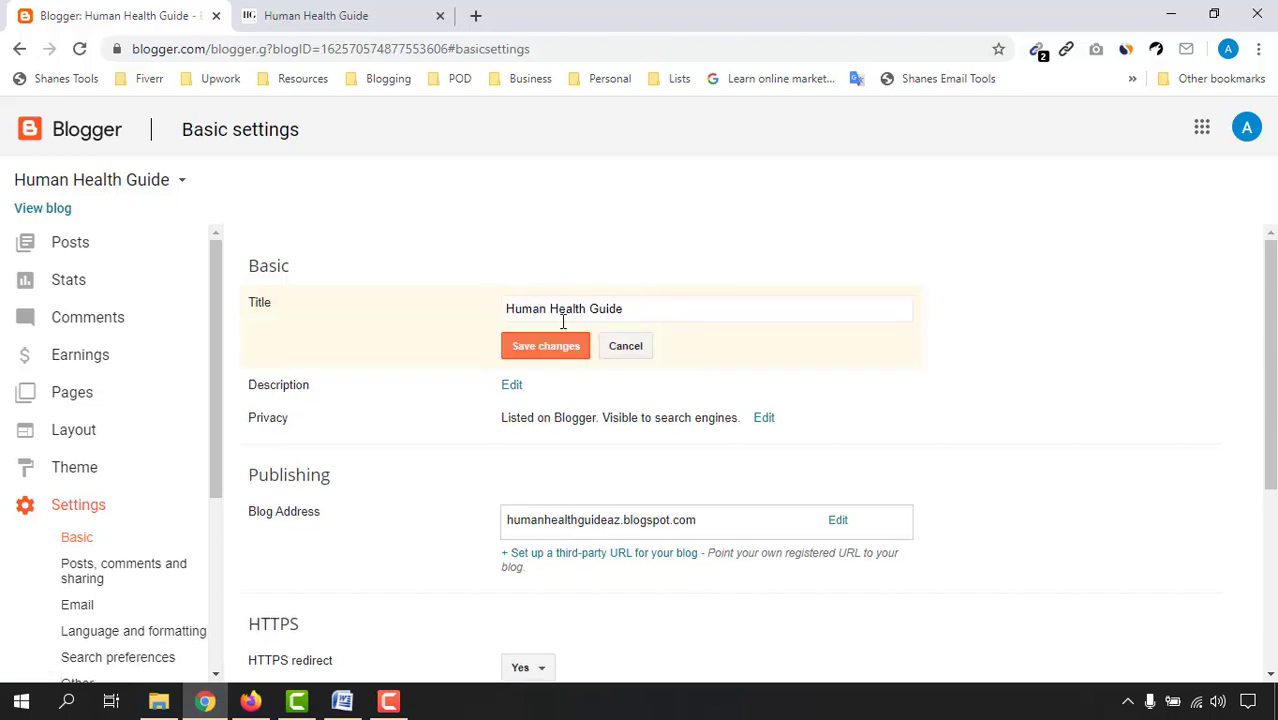
click(628, 348)
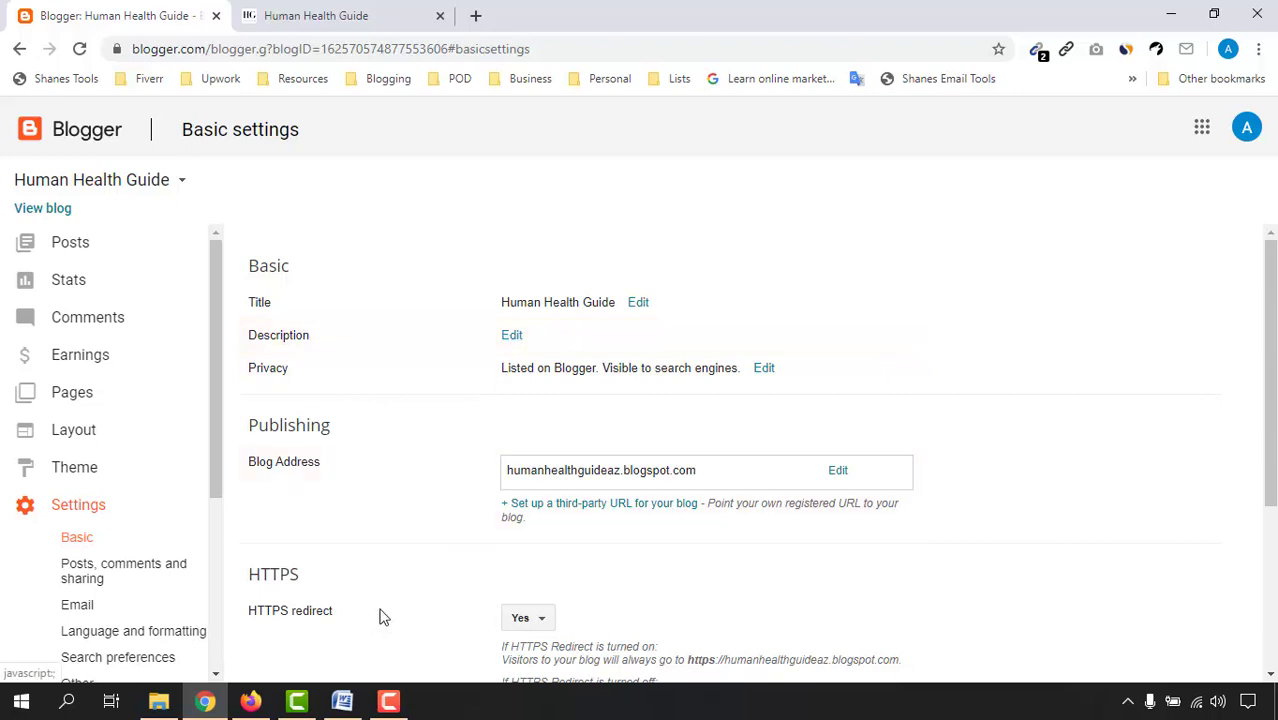
- Switch to Word and copy the blog description paragraph under the Description heading
click(342, 701)
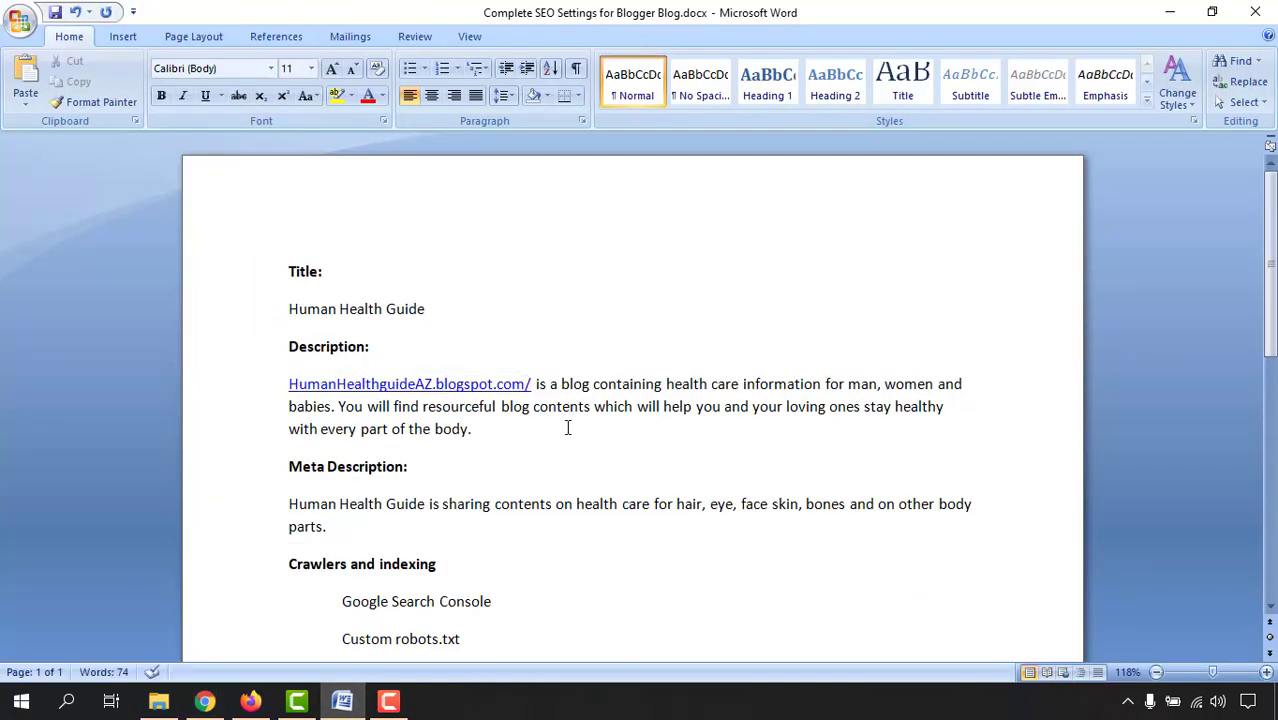
drag(482, 434, 287, 386)
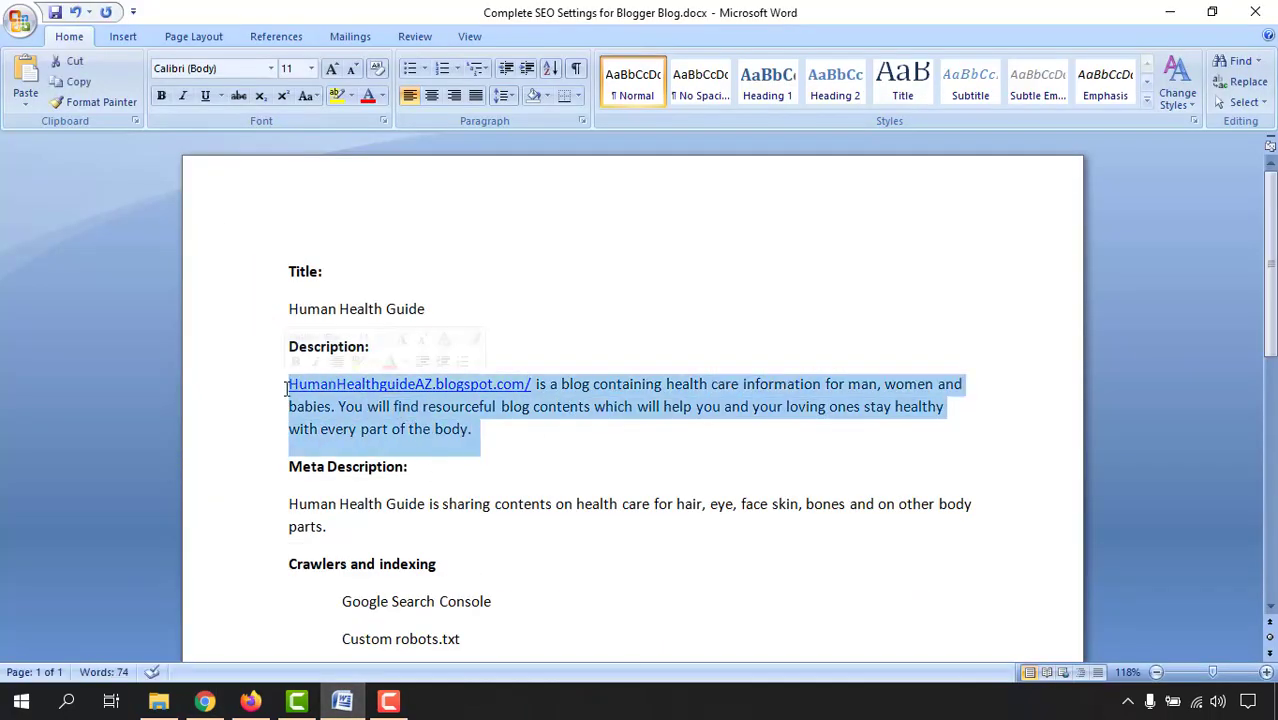
right_click(317, 403)
click(362, 438)
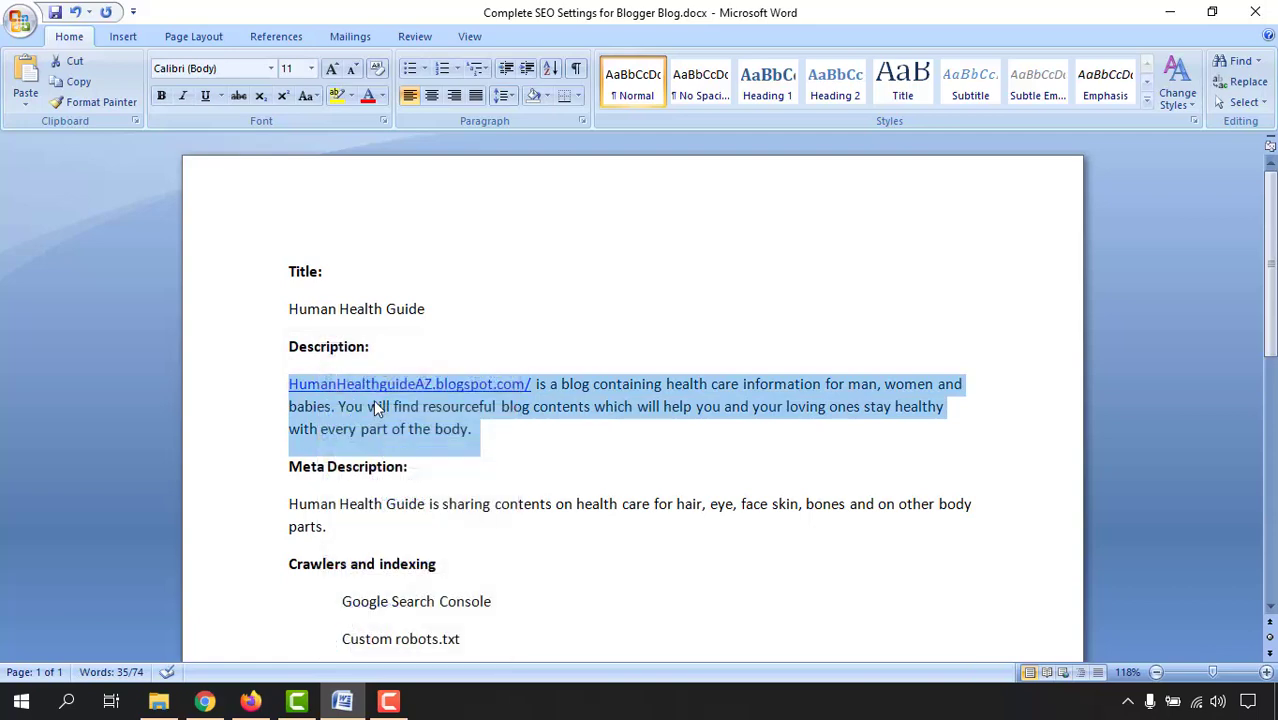
- Return to Blogger in Chrome, paste the copied paragraph as the blog's Description in Basic settings, and save it
click(204, 701)
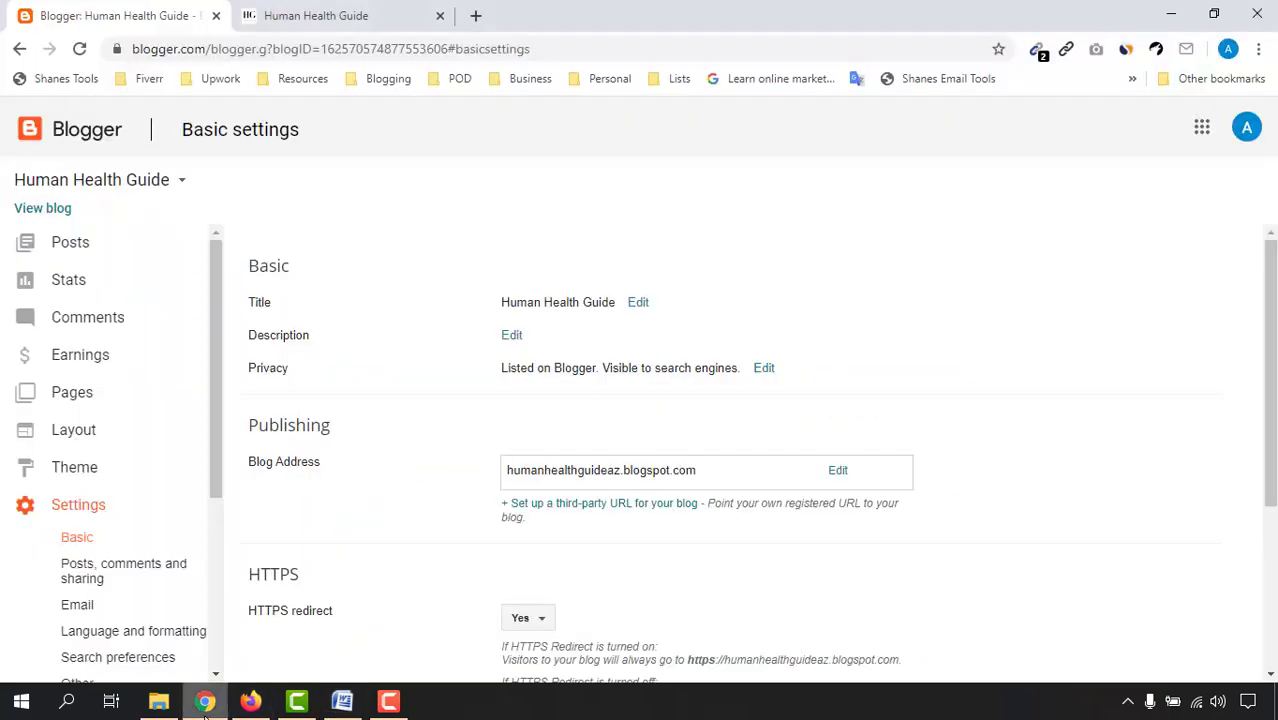
click(510, 336)
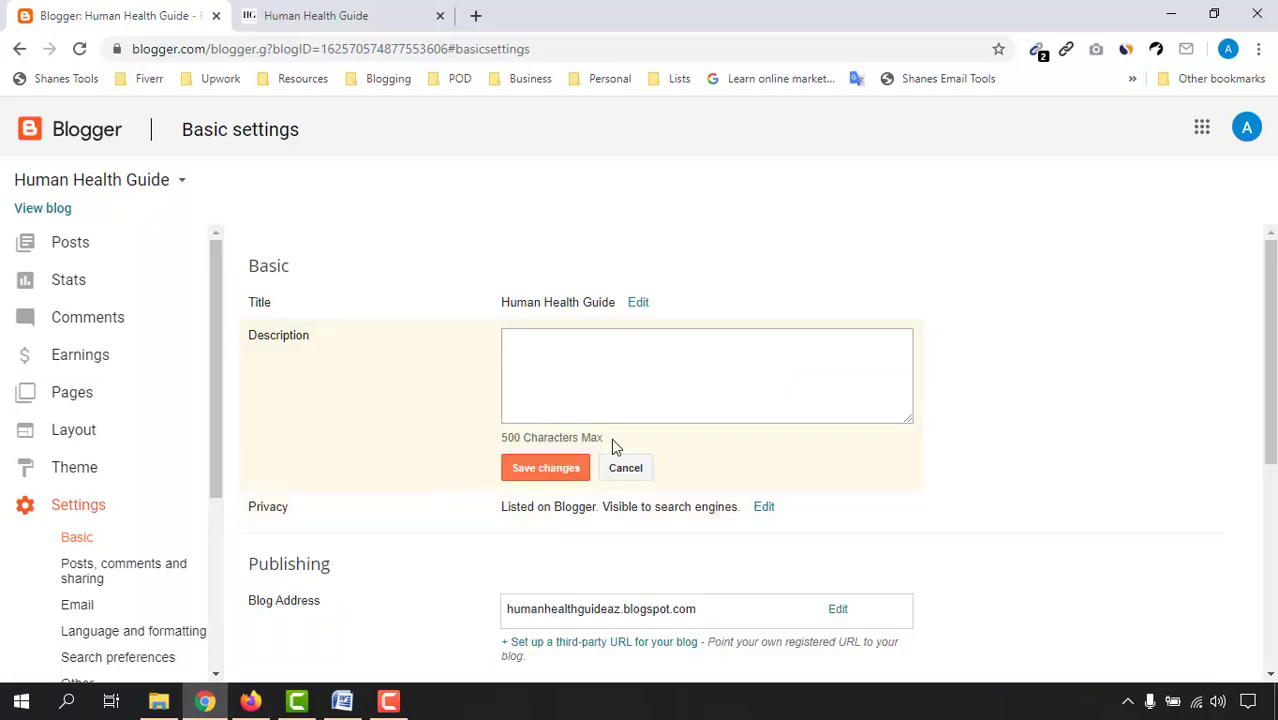
click(571, 366)
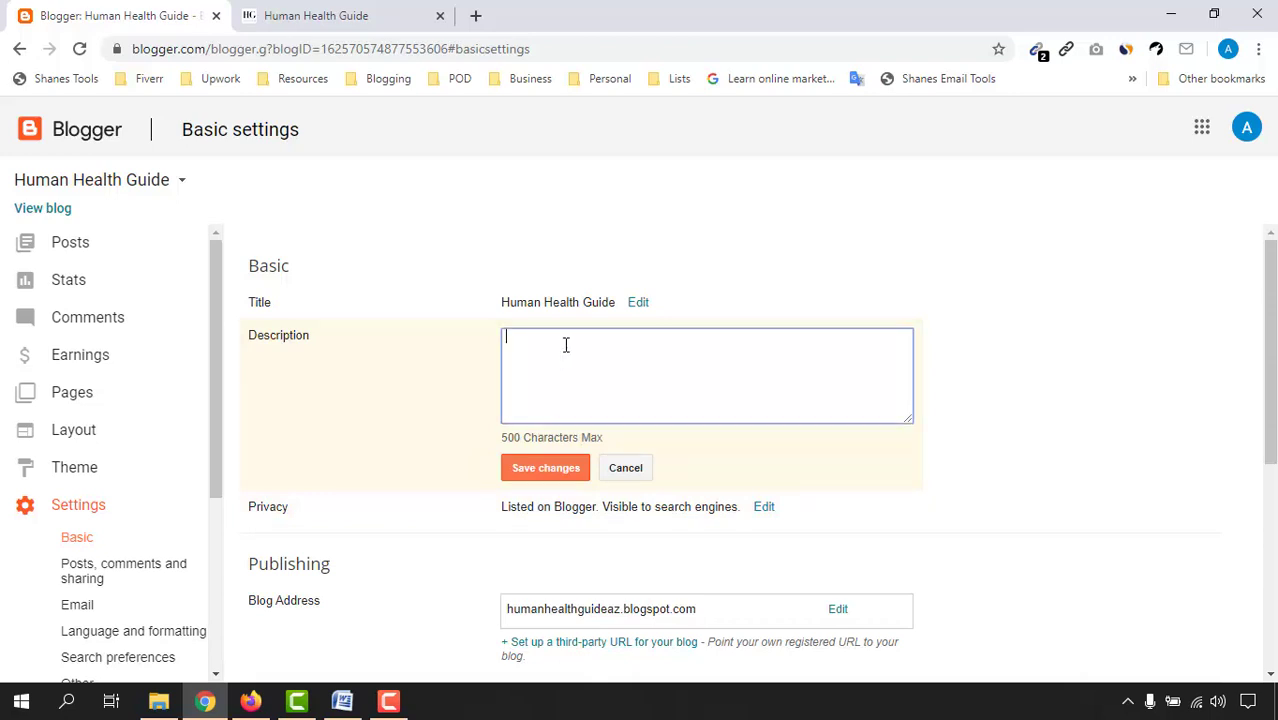
right_click(566, 346)
click(630, 491)
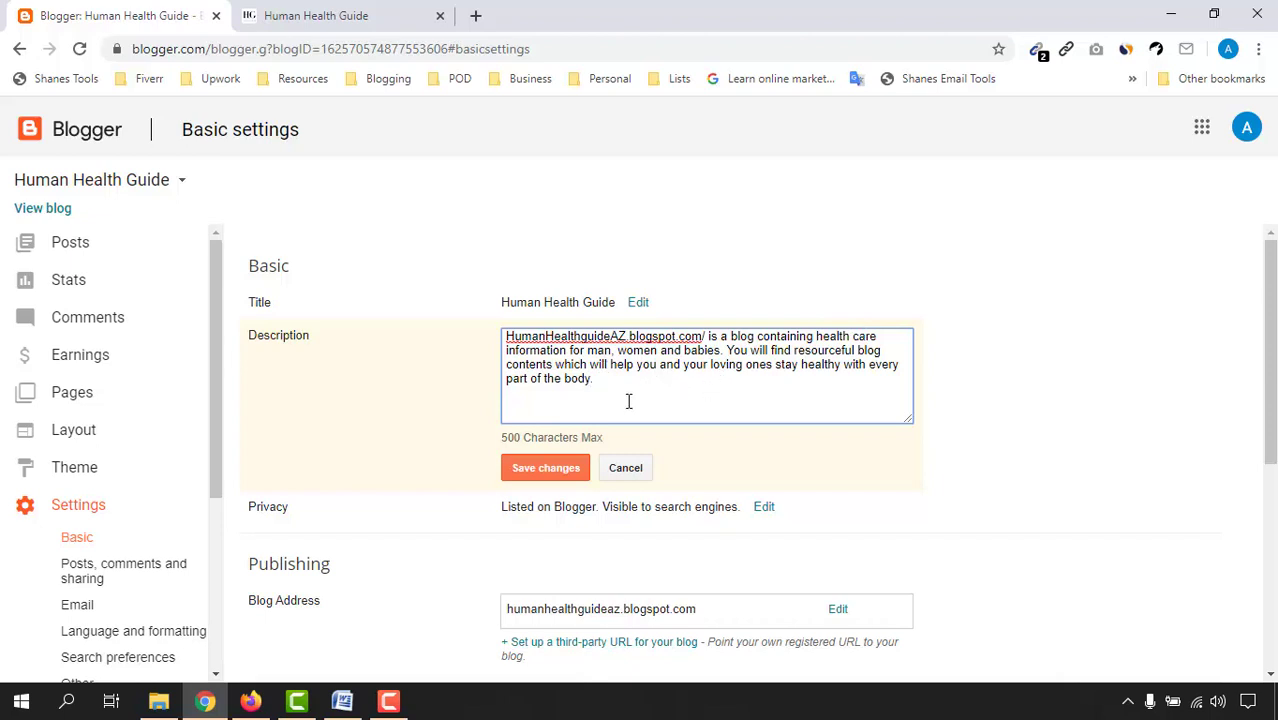
click(545, 473)
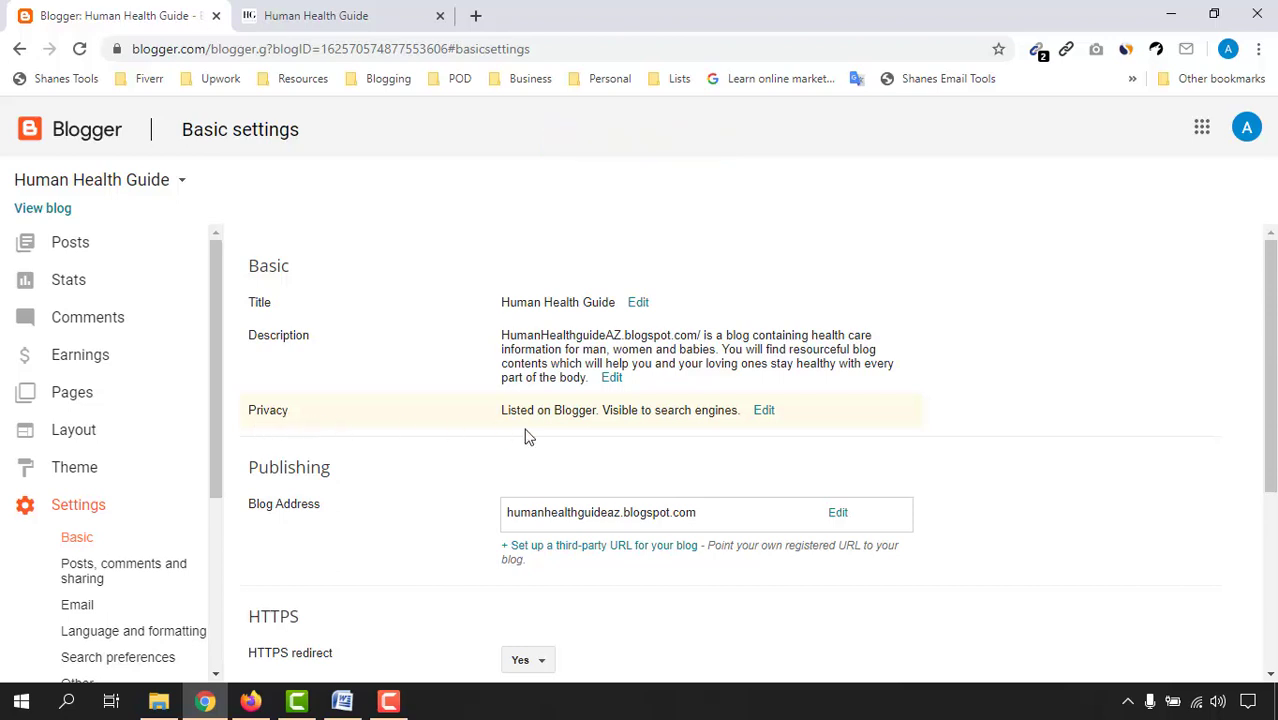
- Save the Privacy settings with both the Blogger listing and search engine visibility set to Yes
click(764, 411)
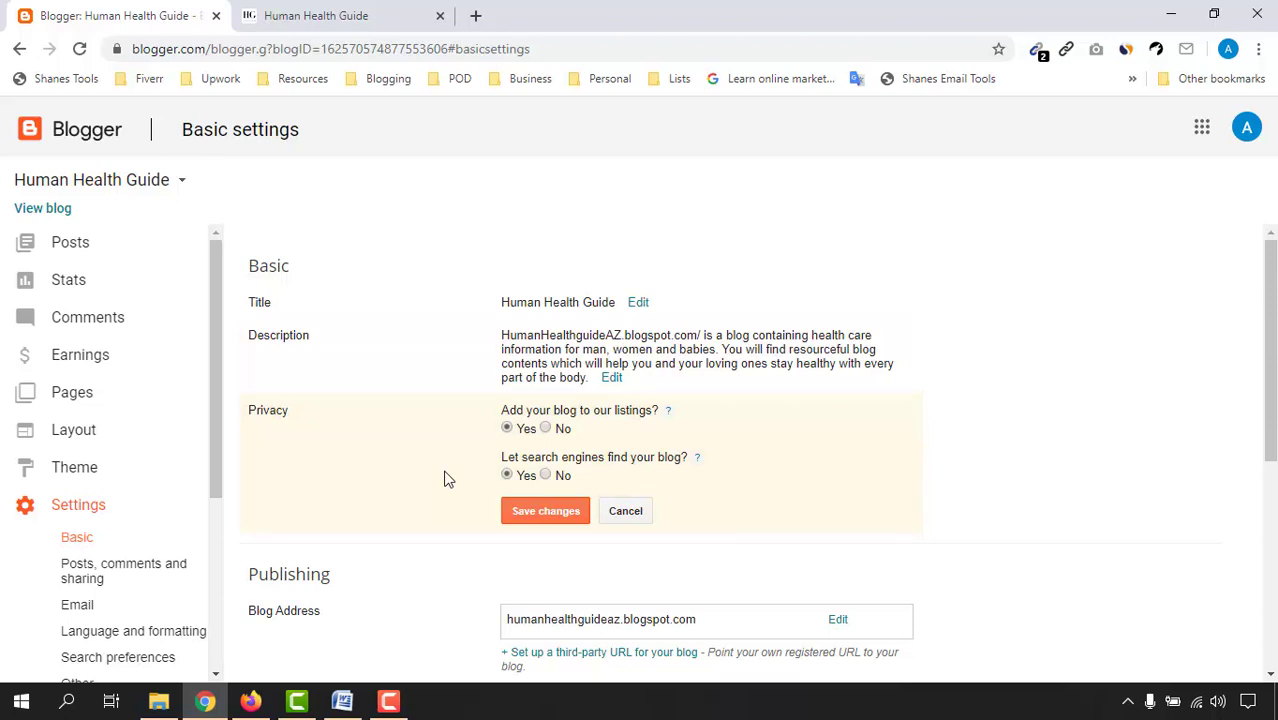
click(531, 520)
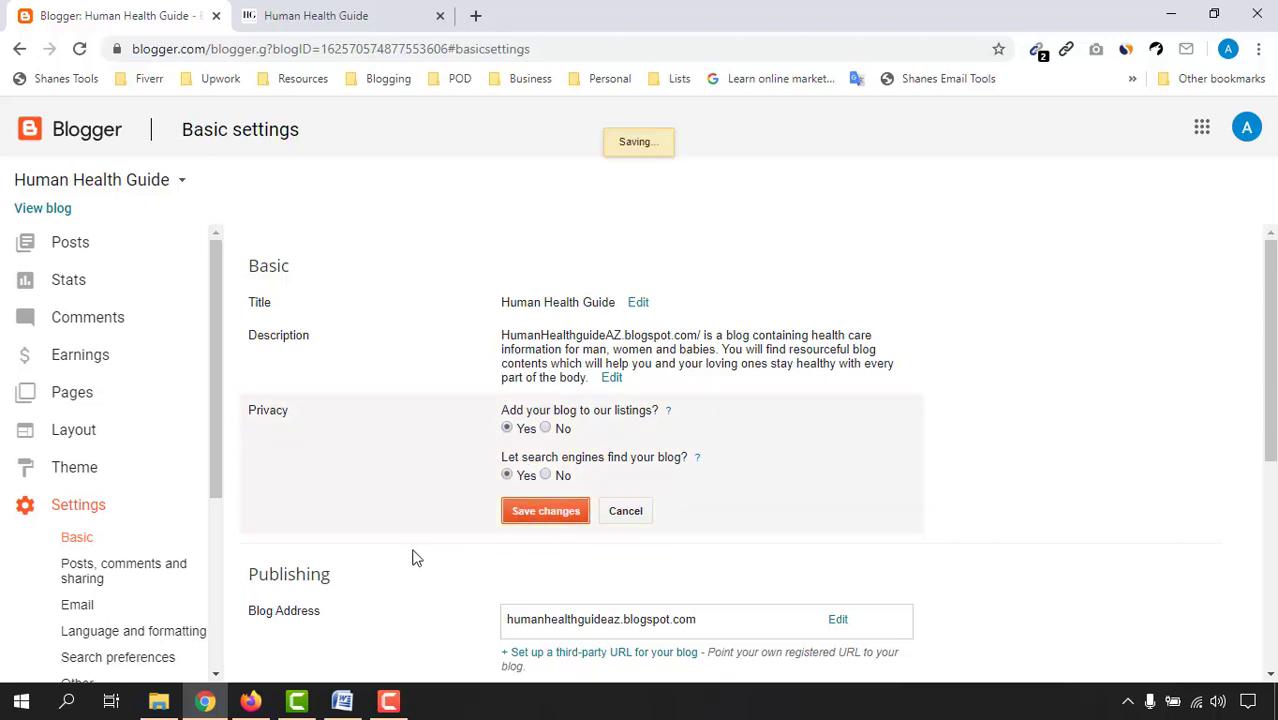
- Set HTTPS redirect to Yes in the blog's Basic settings
scroll(1268, 400, down, 1)
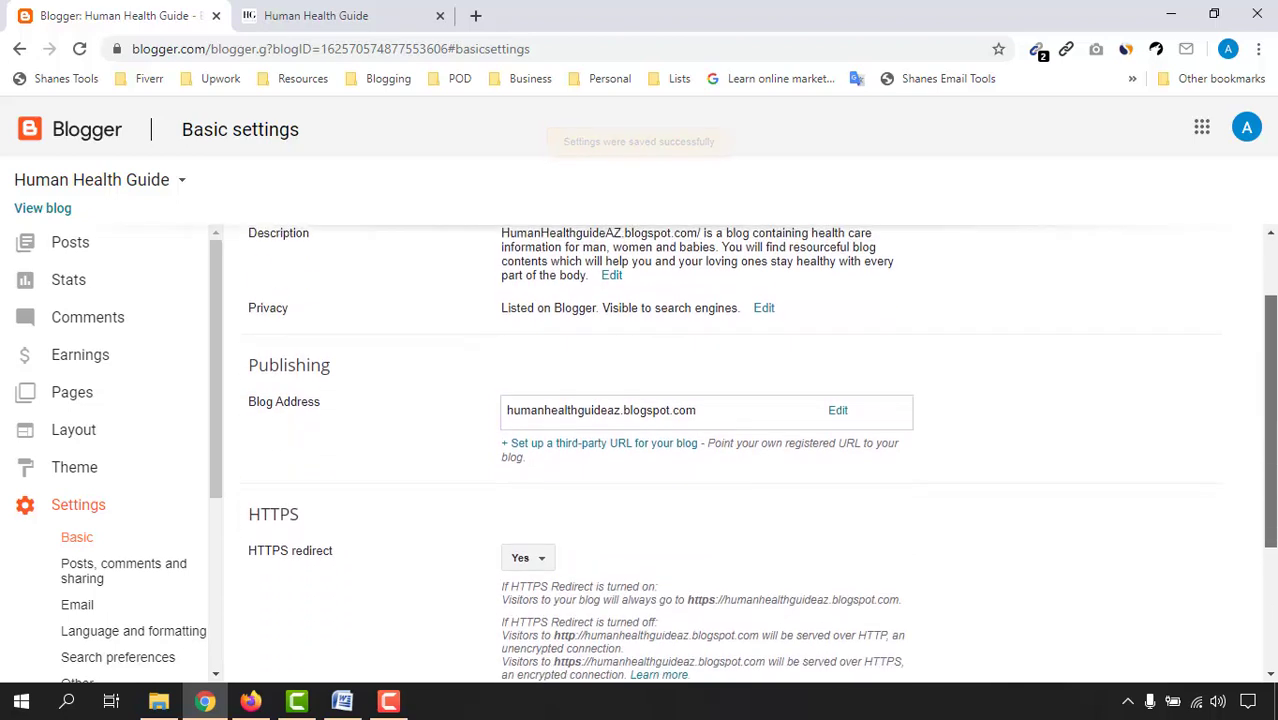
scroll(1268, 420, down, 1)
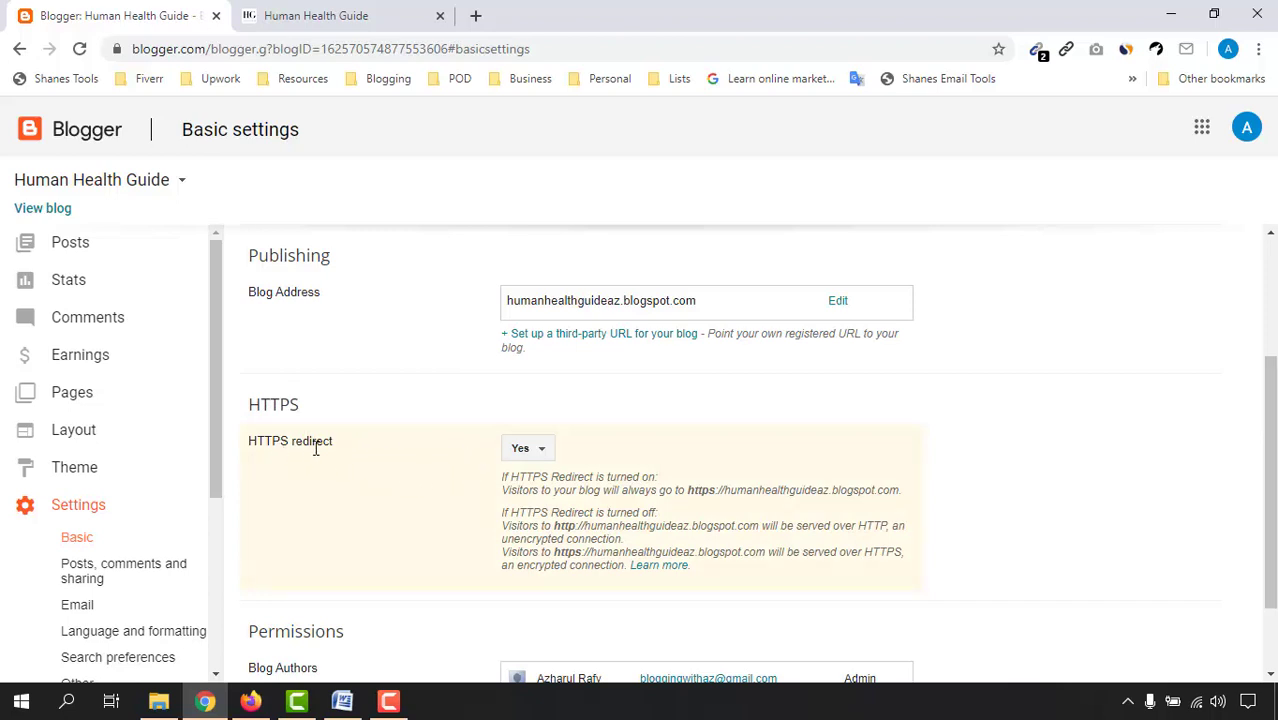
click(545, 456)
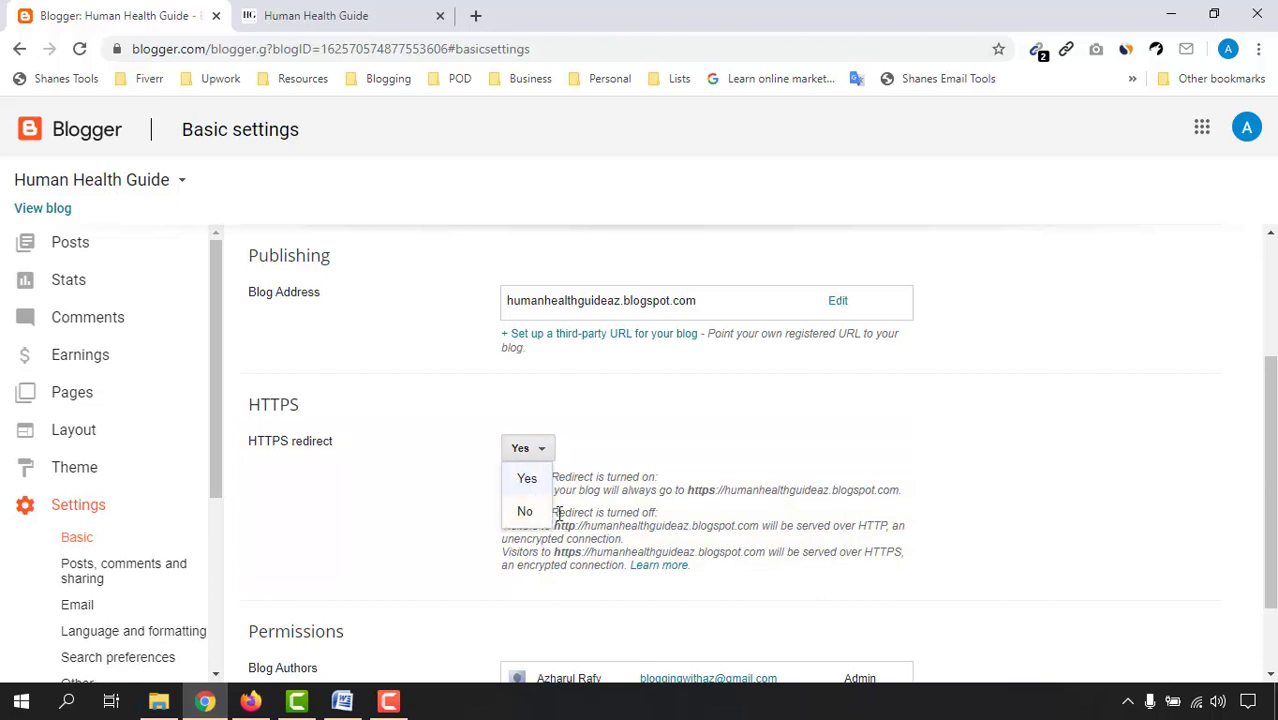
click(515, 479)
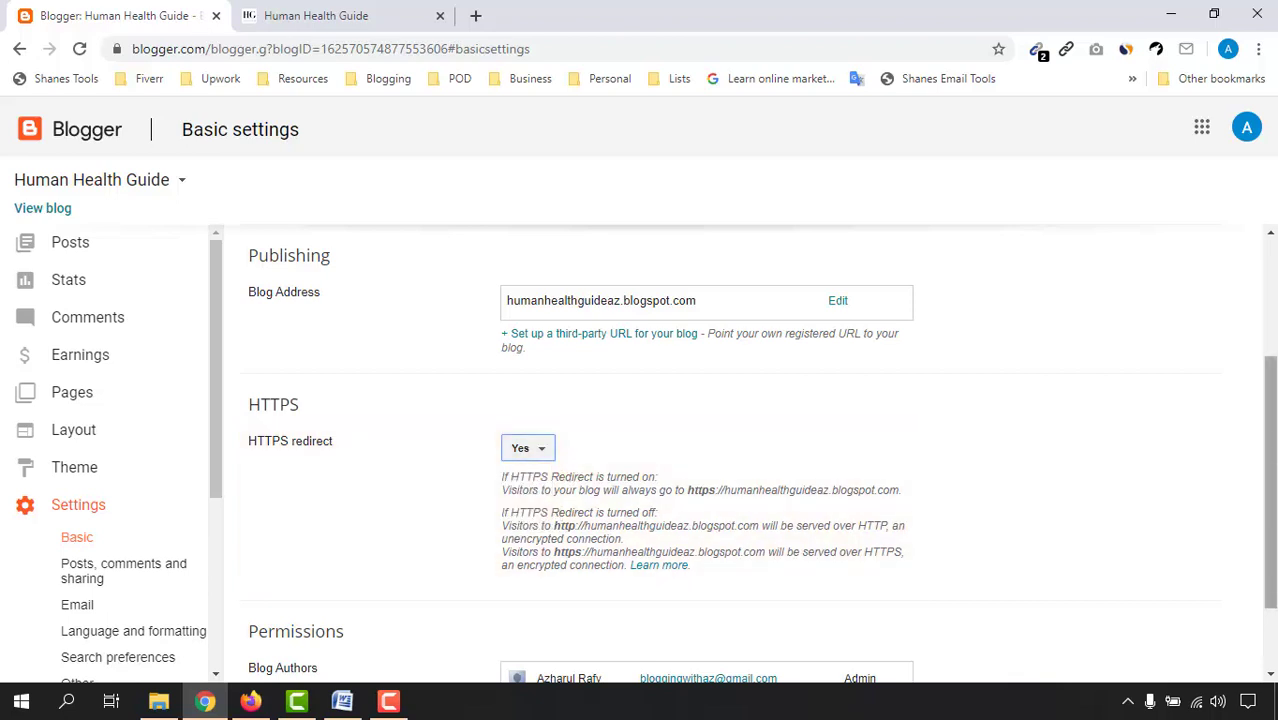
- Open the blog's Search preferences and enable the search description under Meta tags
scroll(571, 474, down, 2)
scroll(730, 450, up, 3)
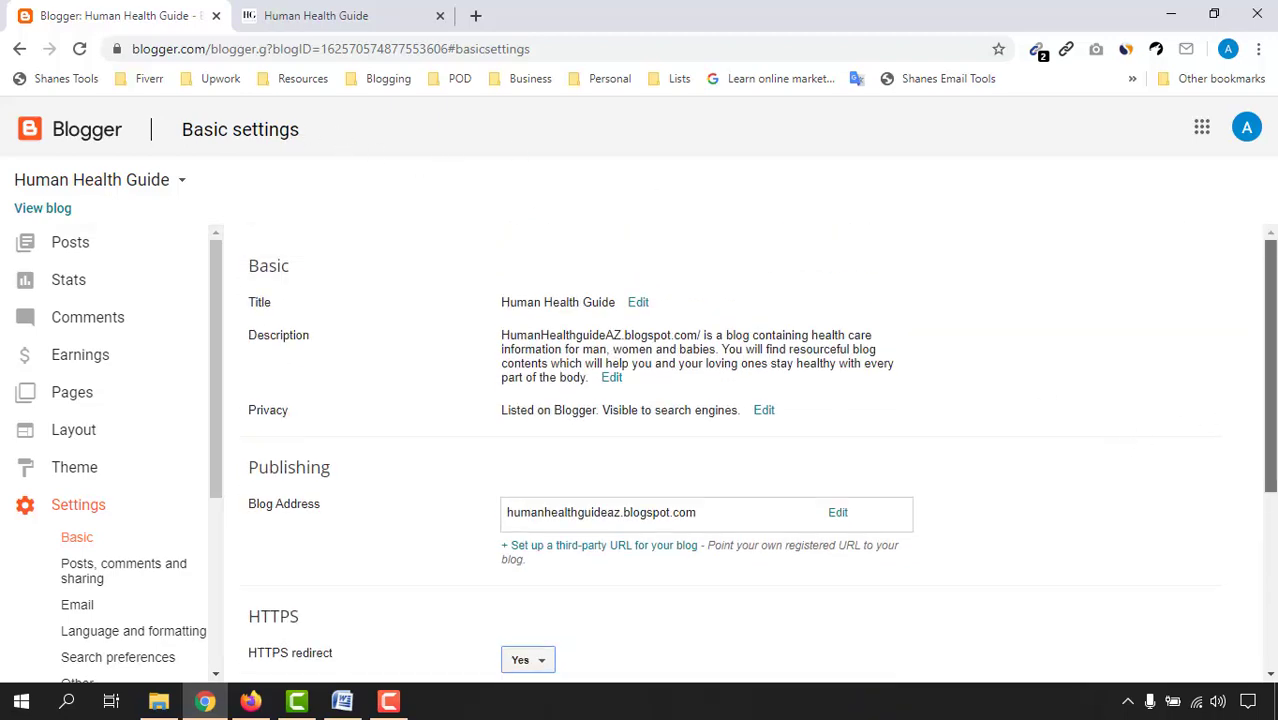
scroll(1250, 420, down, 1)
scroll(214, 456, down, 2)
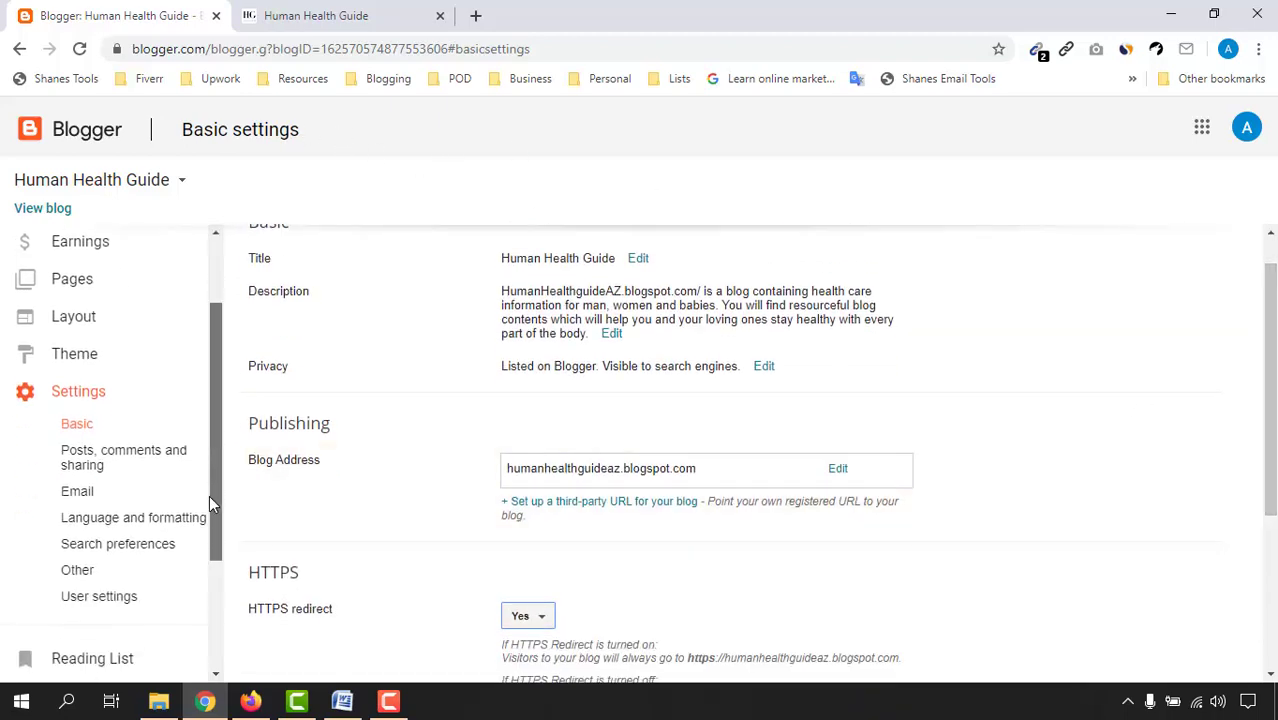
click(145, 552)
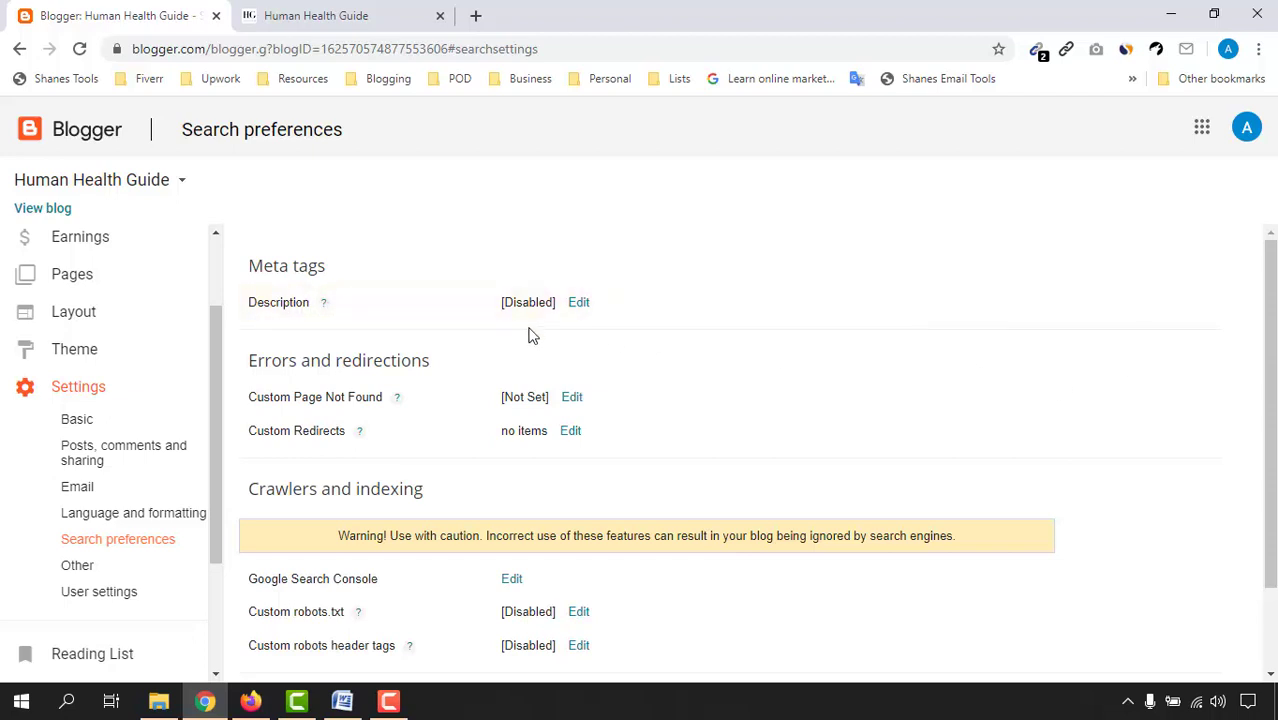
click(324, 303)
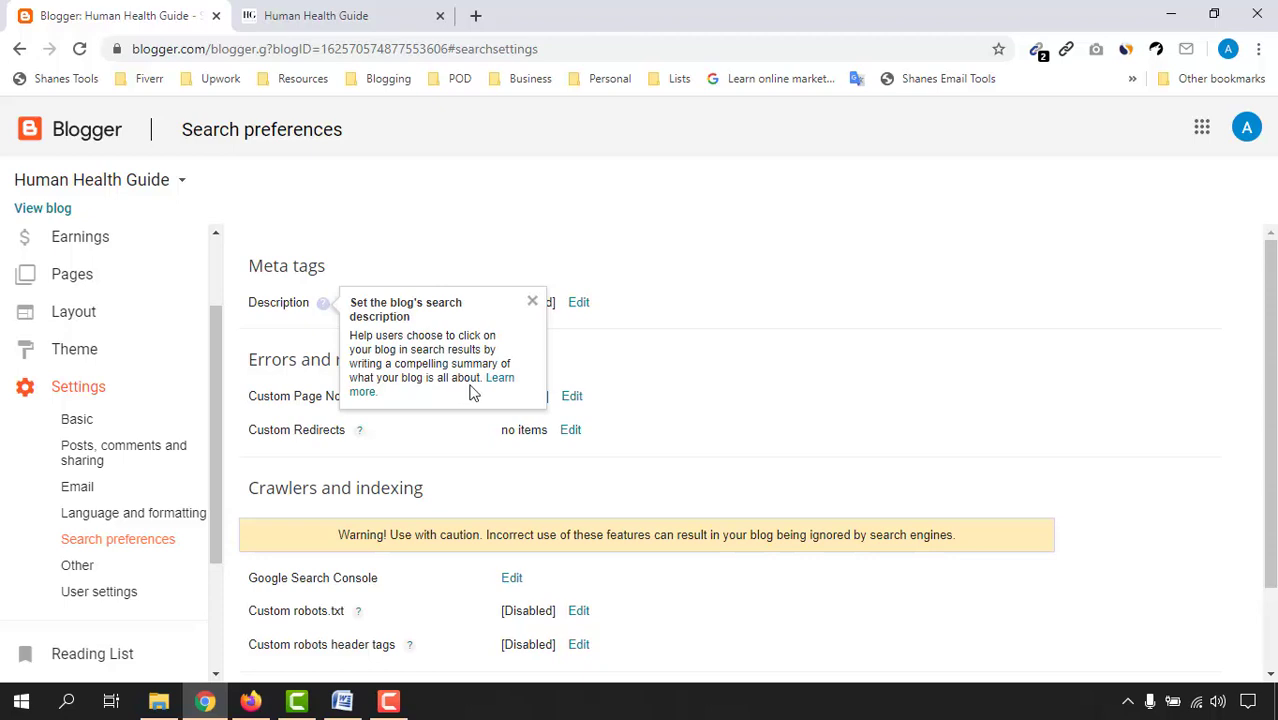
click(657, 293)
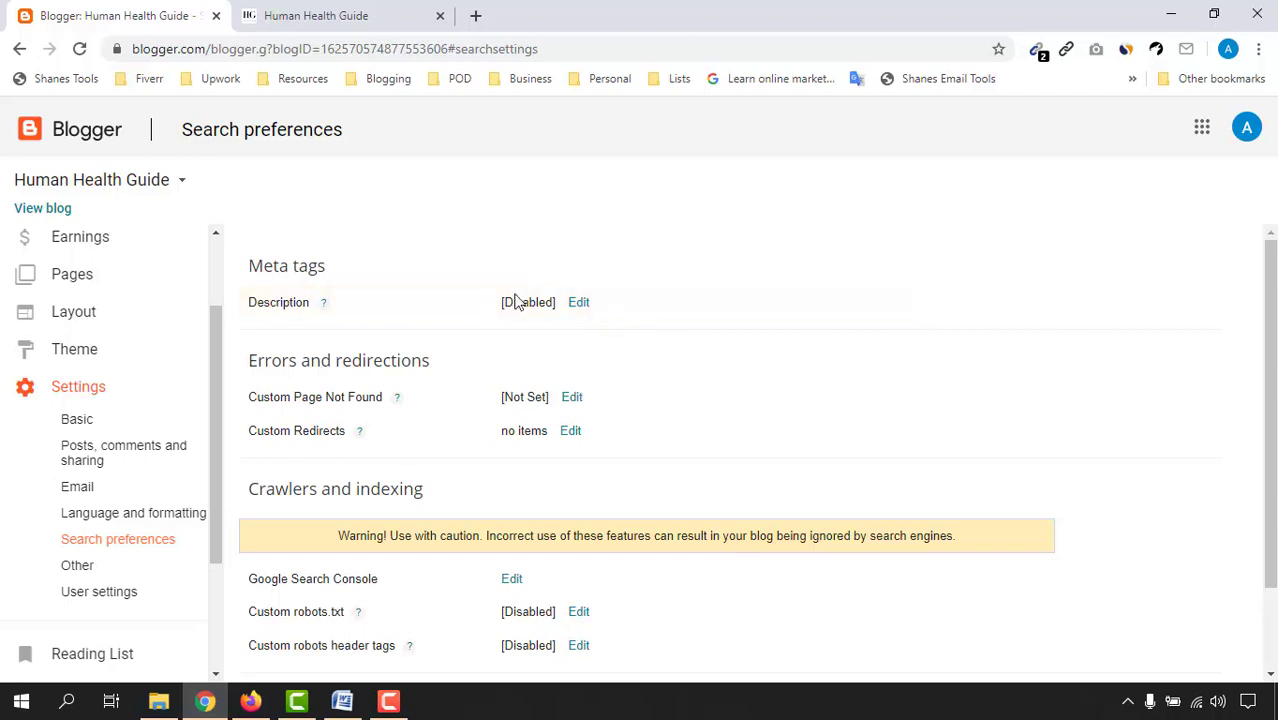
click(579, 305)
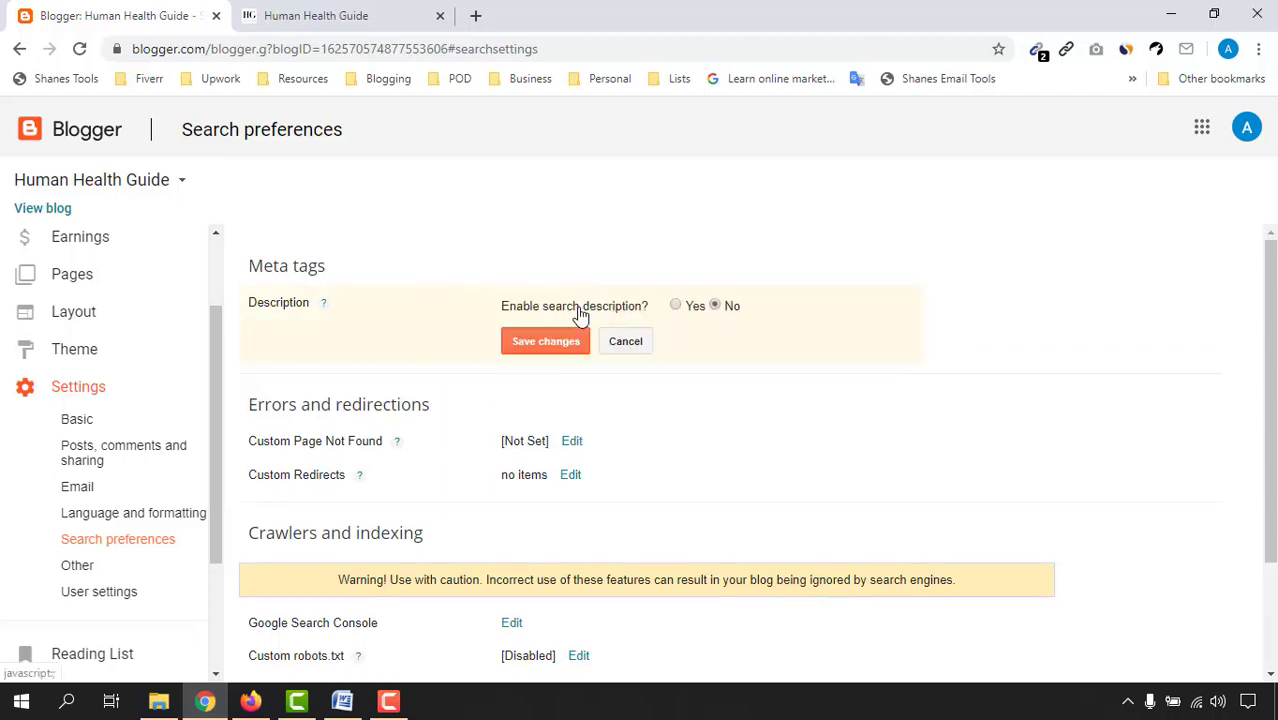
click(676, 305)
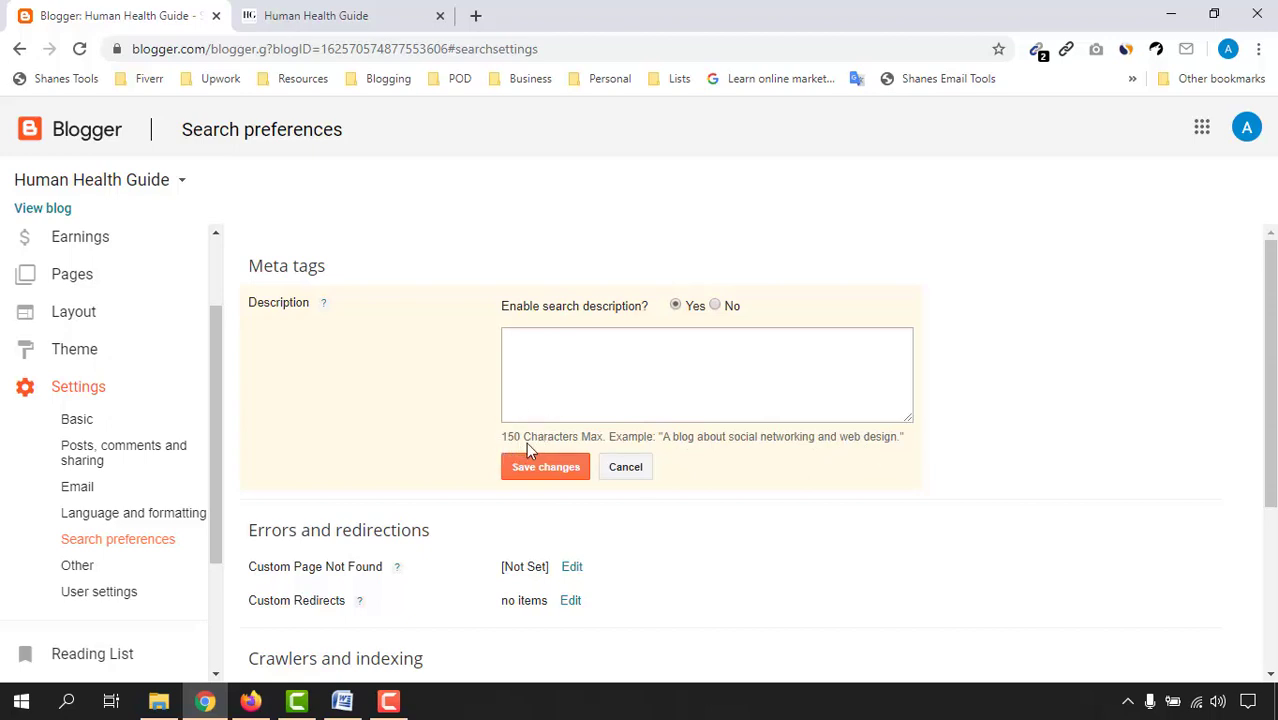
click(584, 370)
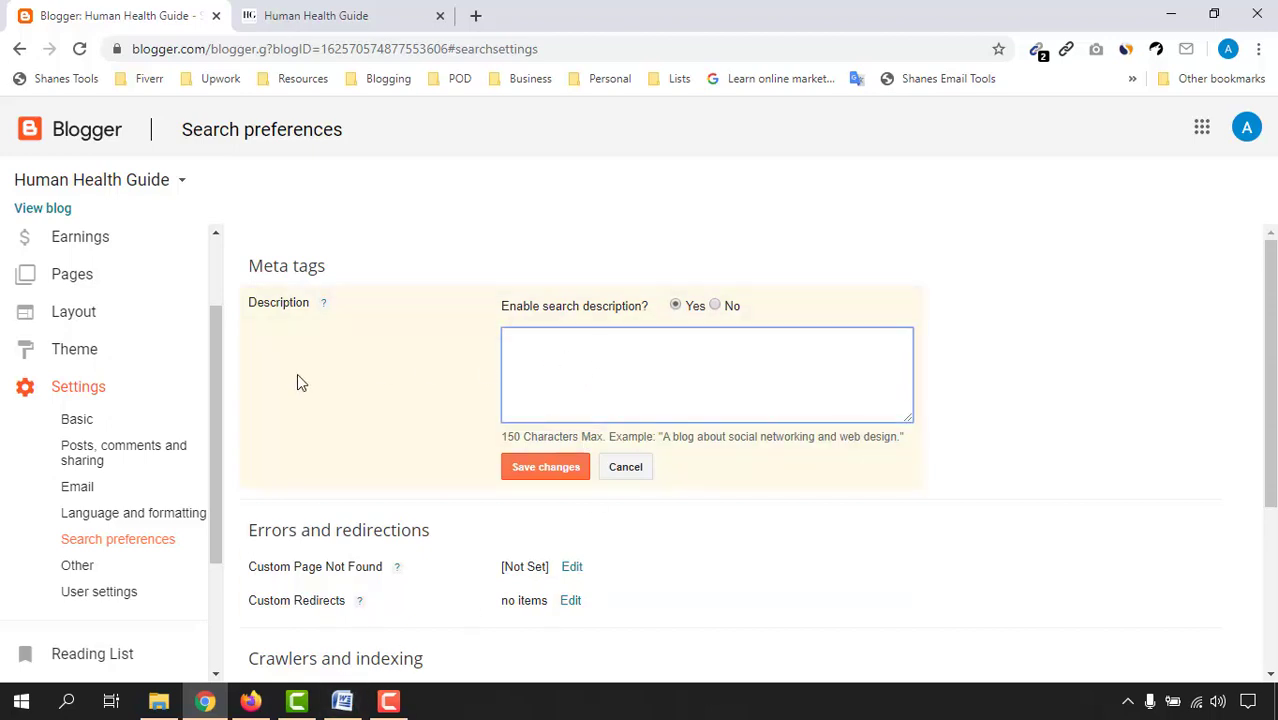
- Switch to Word and copy the sentence under the Meta Description heading
click(342, 701)
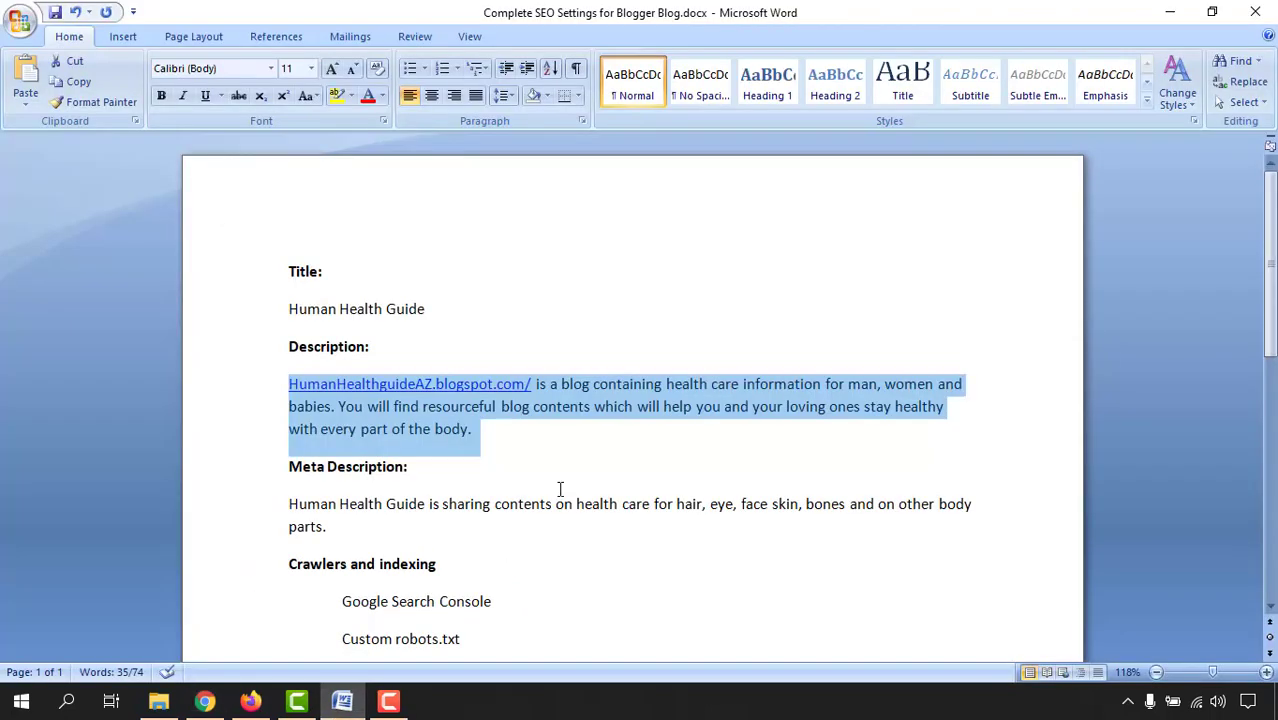
drag(289, 504, 325, 528)
right_click(312, 517)
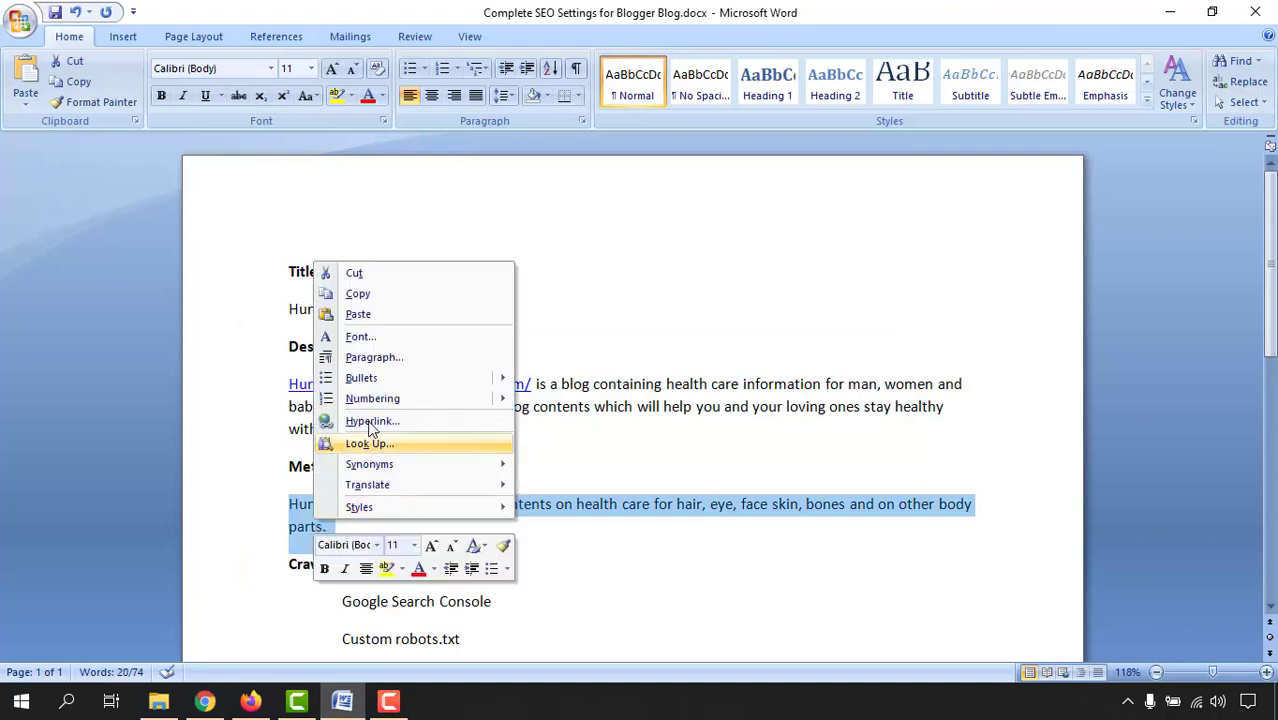
click(354, 291)
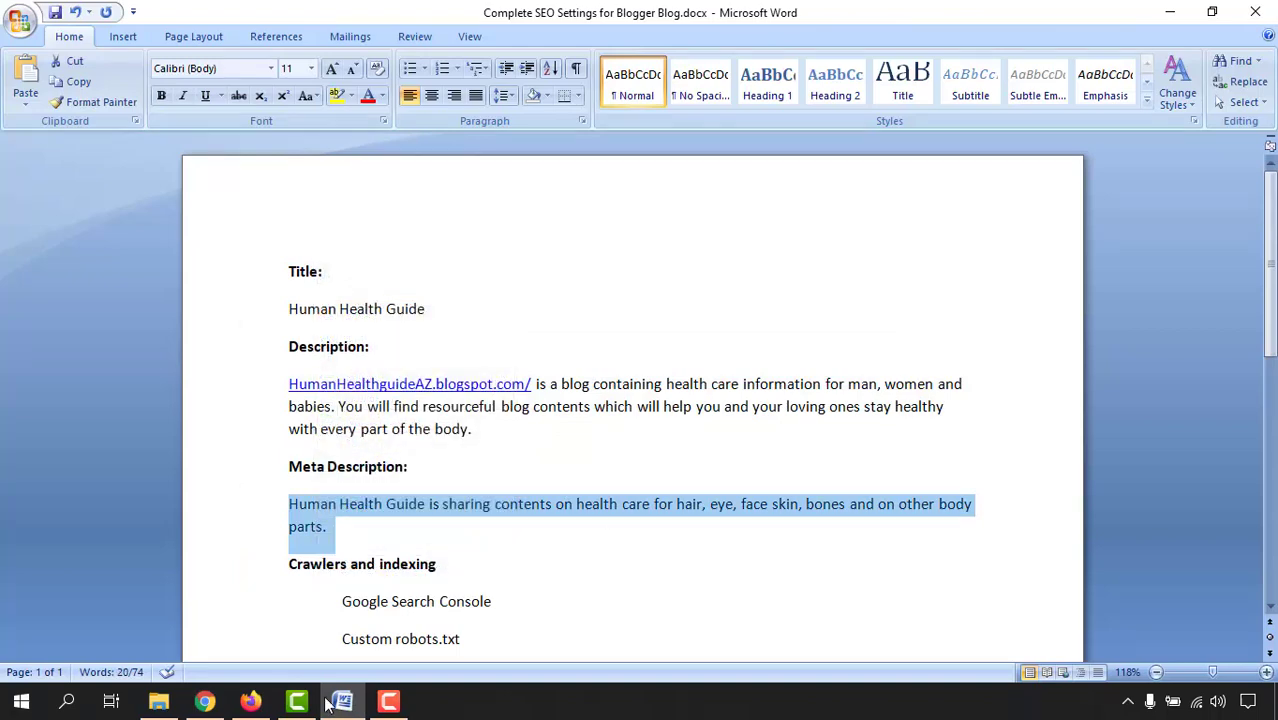
- Return to Blogger in Chrome and paste the copied sentence as the blog's search description
click(205, 701)
click(562, 382)
right_click(564, 389)
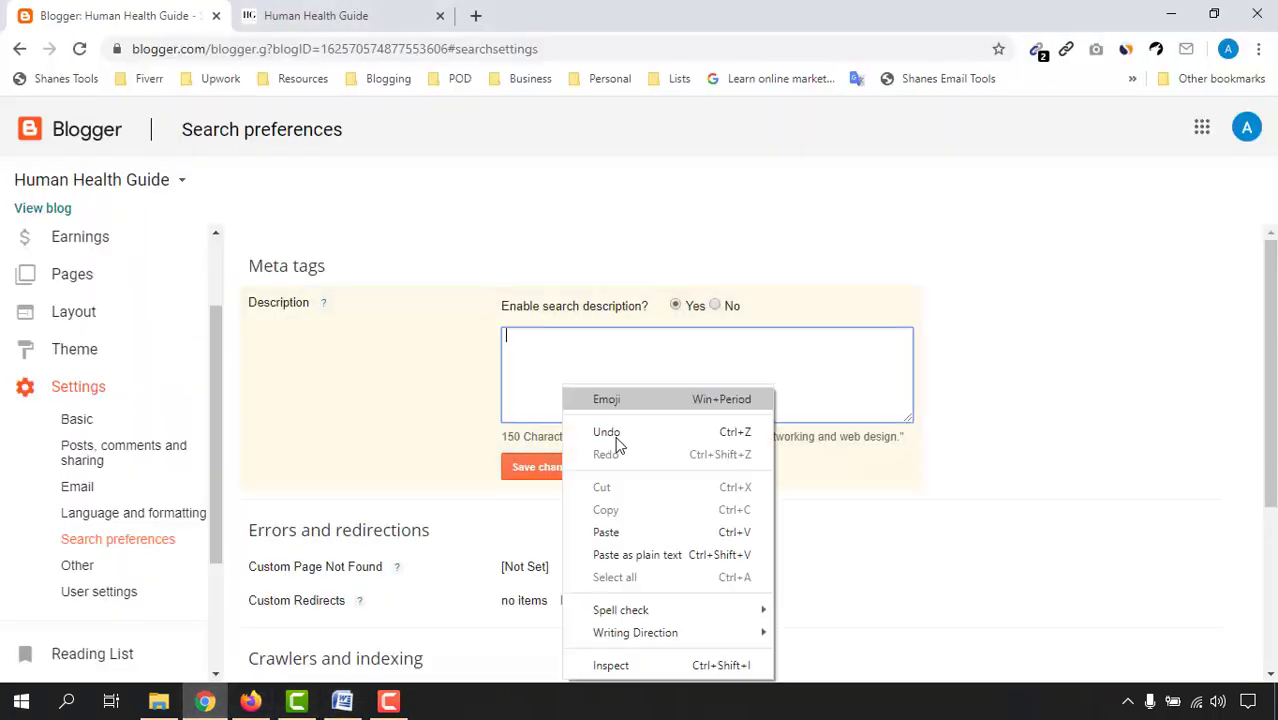
click(606, 532)
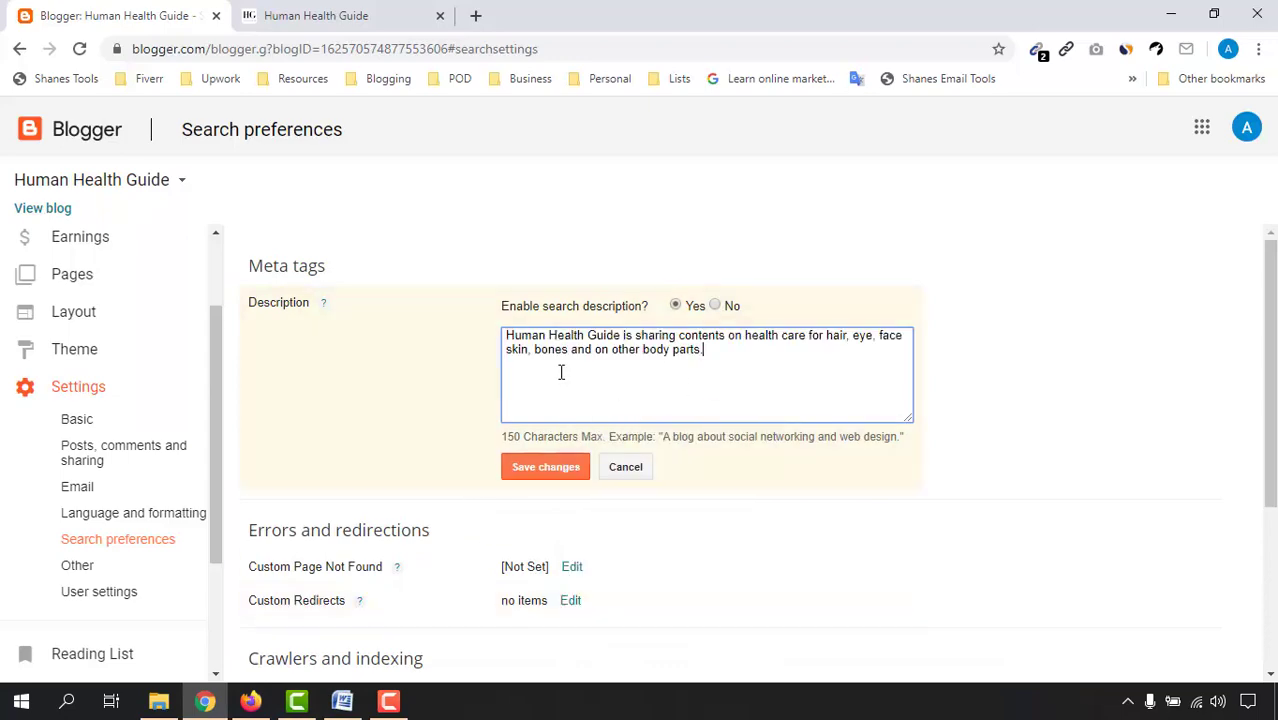
- Check the pasted search description against the blog's homepage and save it
click(338, 28)
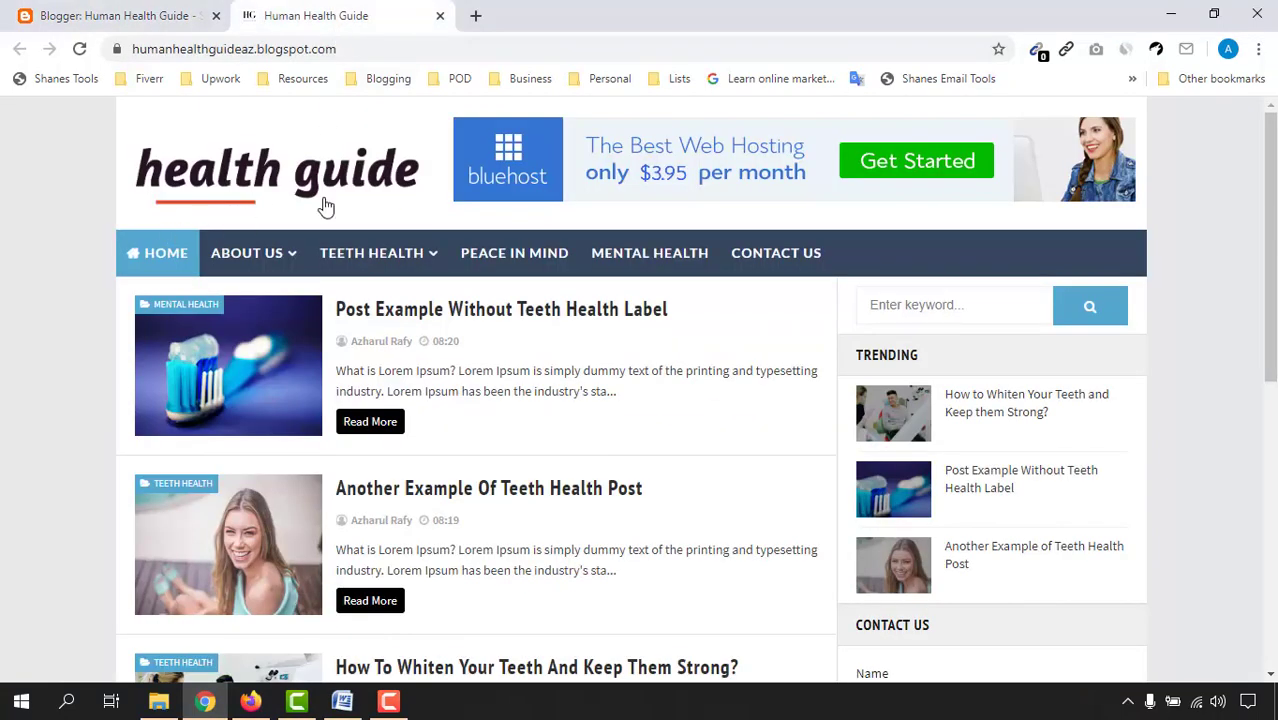
key(ctrl+shift+Tab)
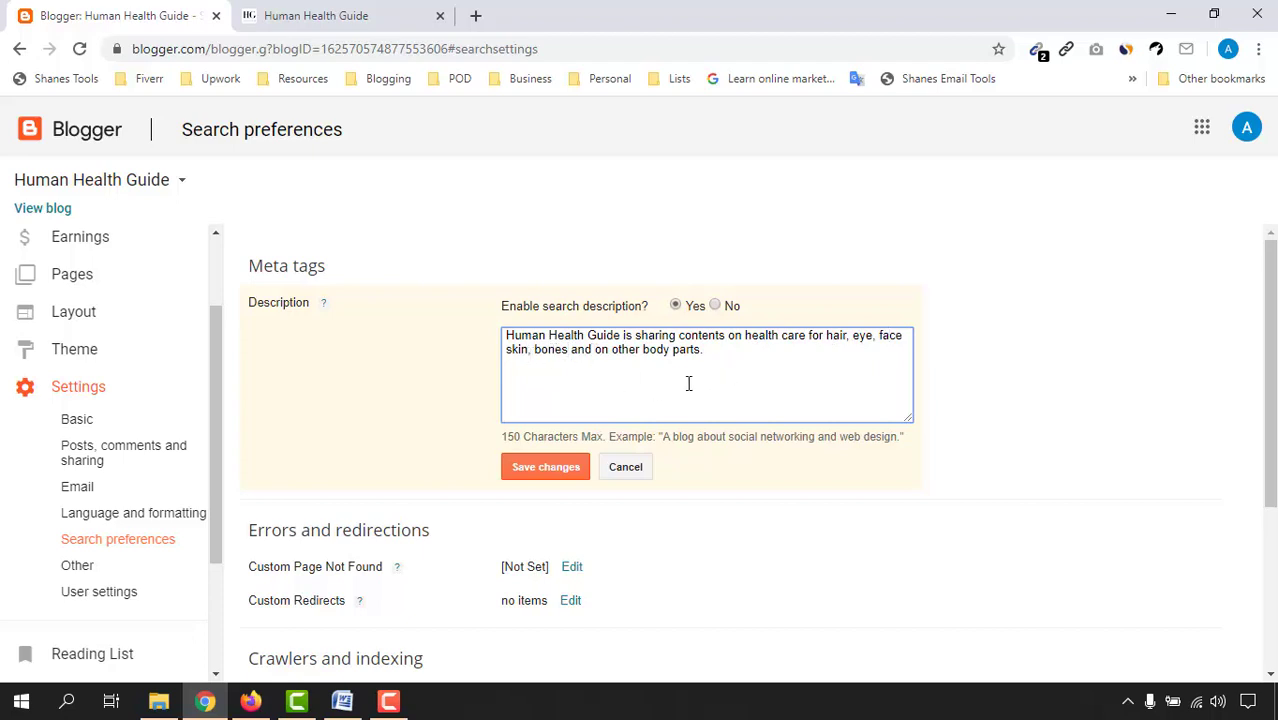
drag(705, 352, 513, 335)
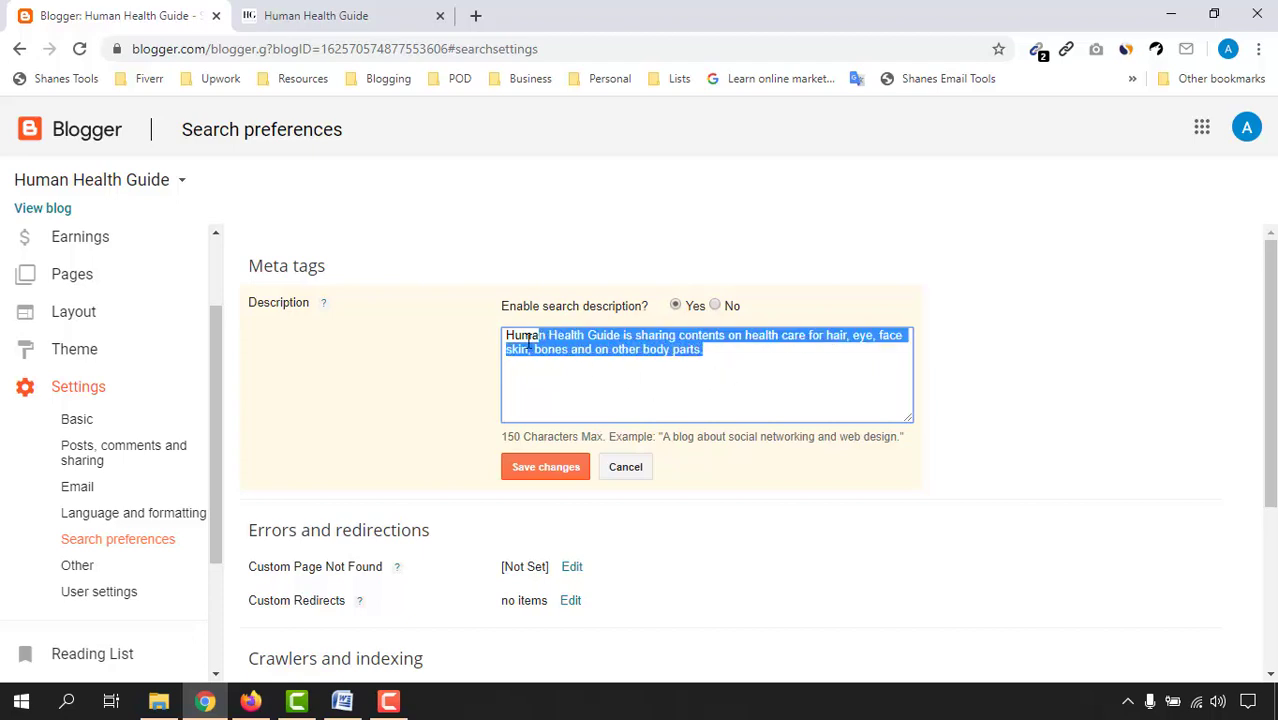
click(710, 382)
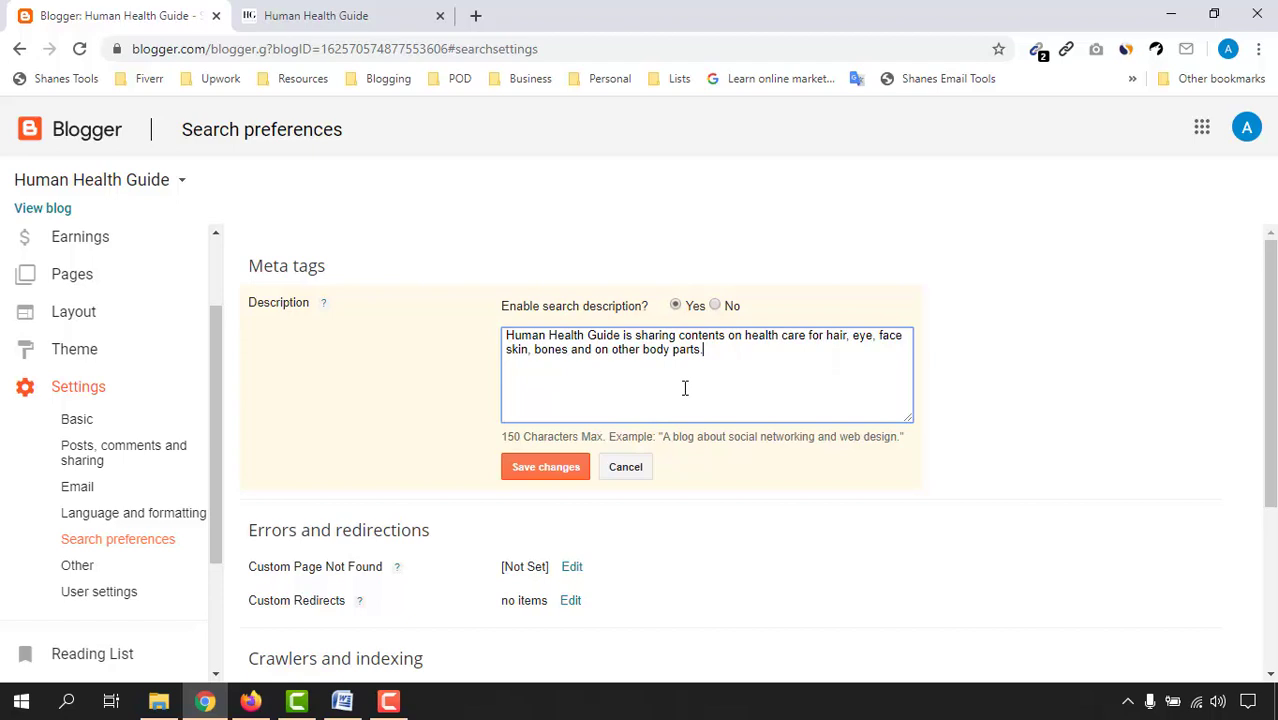
drag(733, 349, 497, 332)
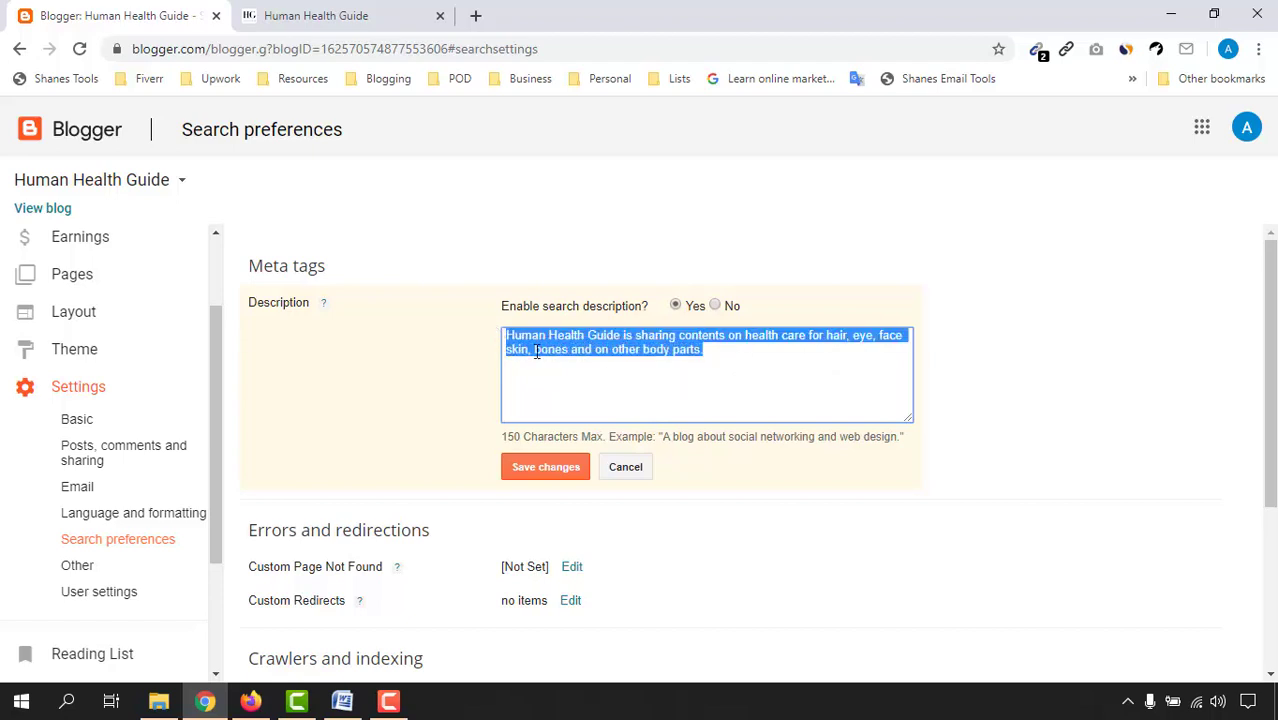
click(602, 366)
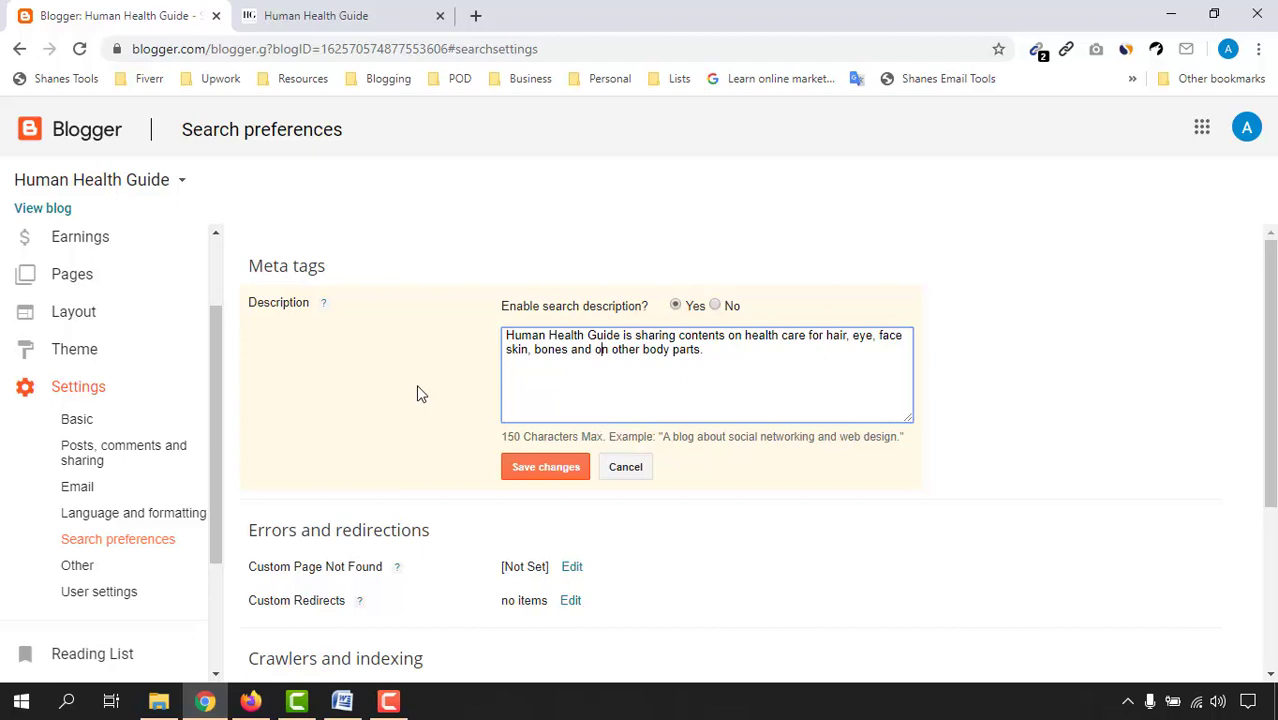
click(556, 469)
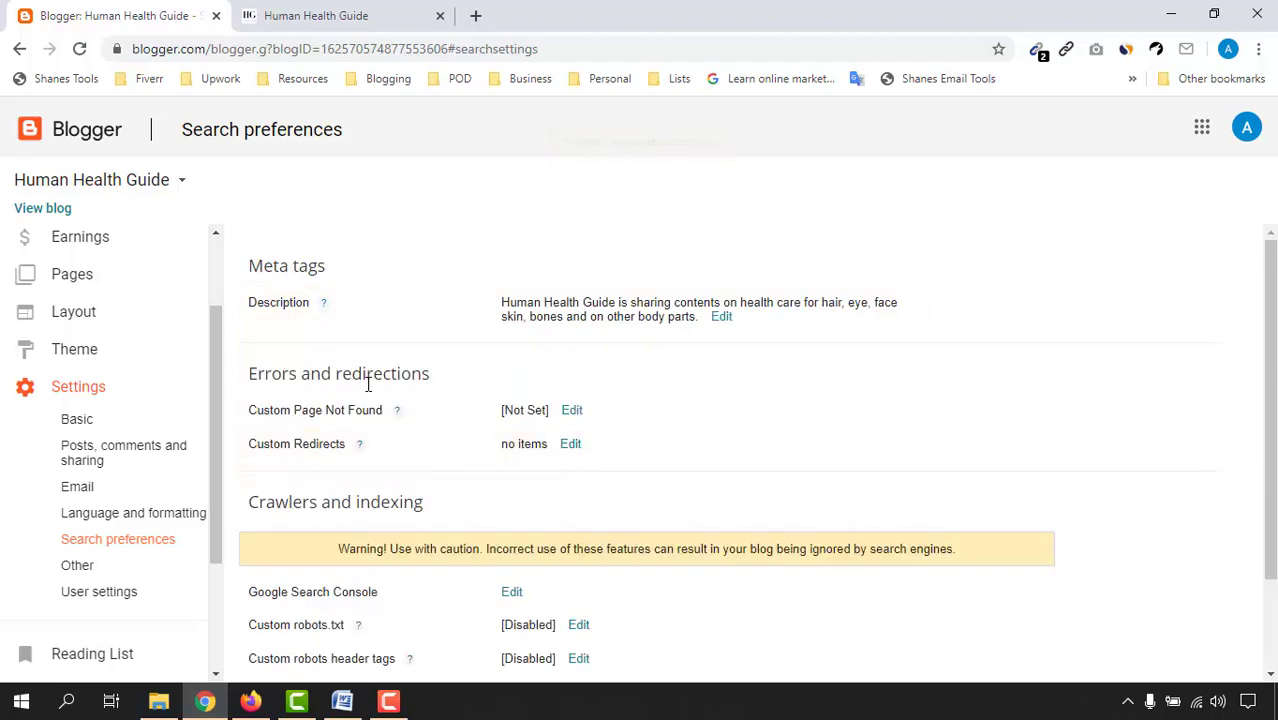
- Open Google Search Console from the Crawlers and indexing settings and verify the Google account with its password
drag(283, 372, 595, 465)
click(614, 437)
scroll(1240, 491, down, 1)
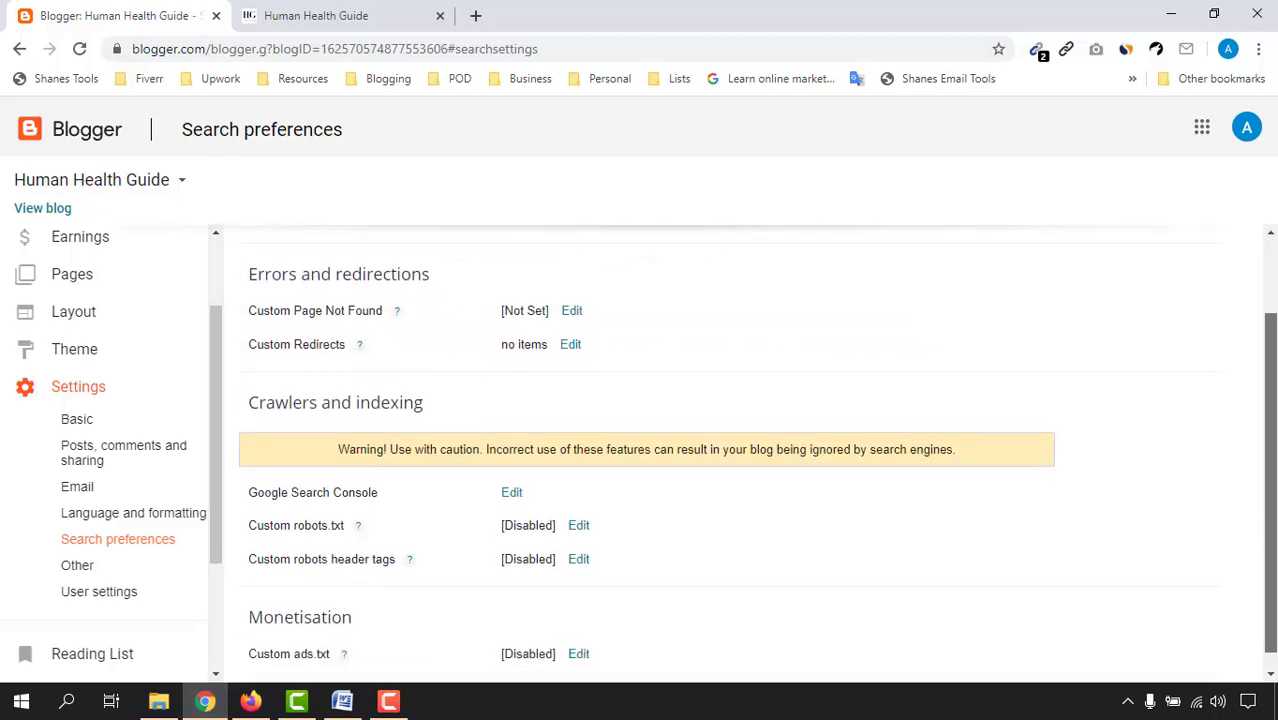
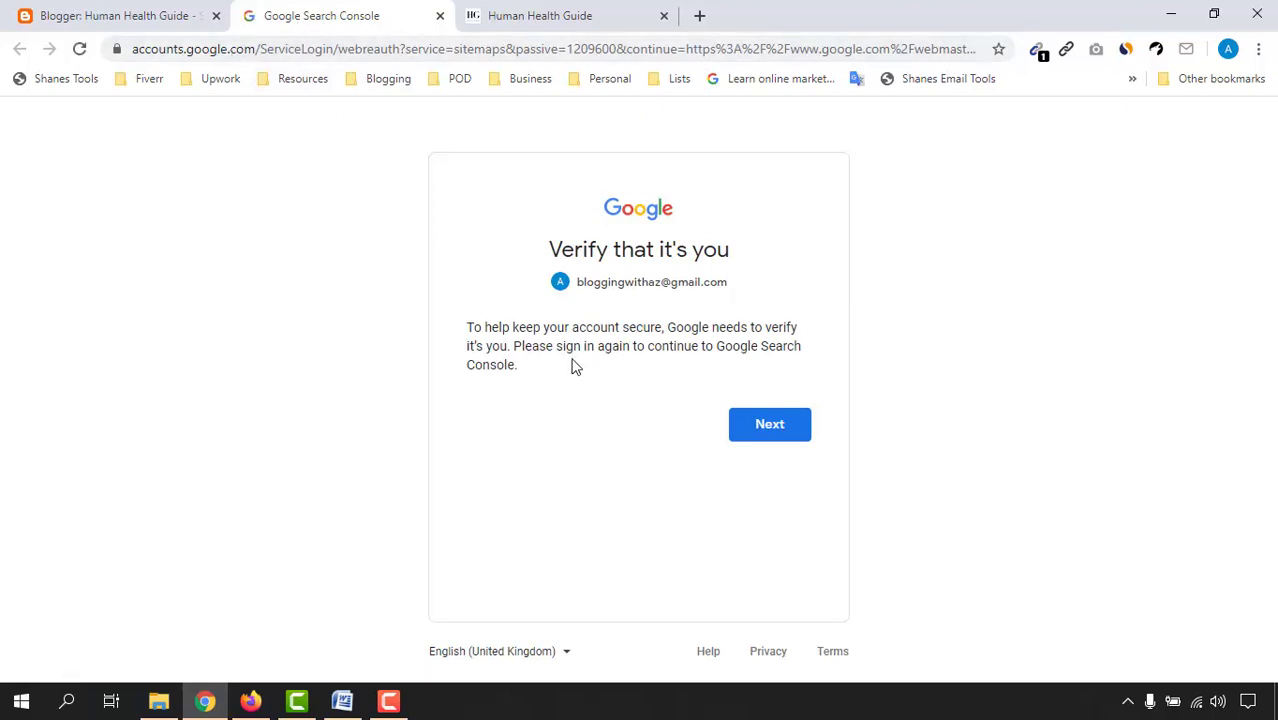
click(770, 449)
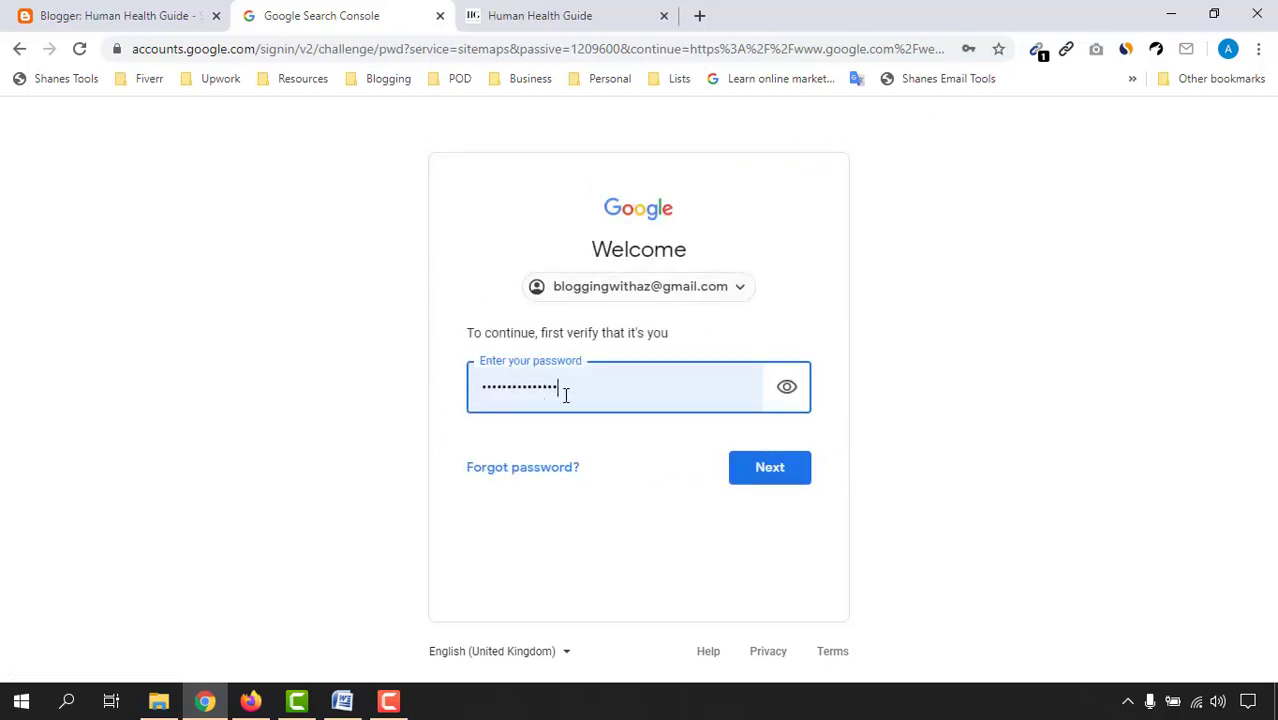
click(760, 476)
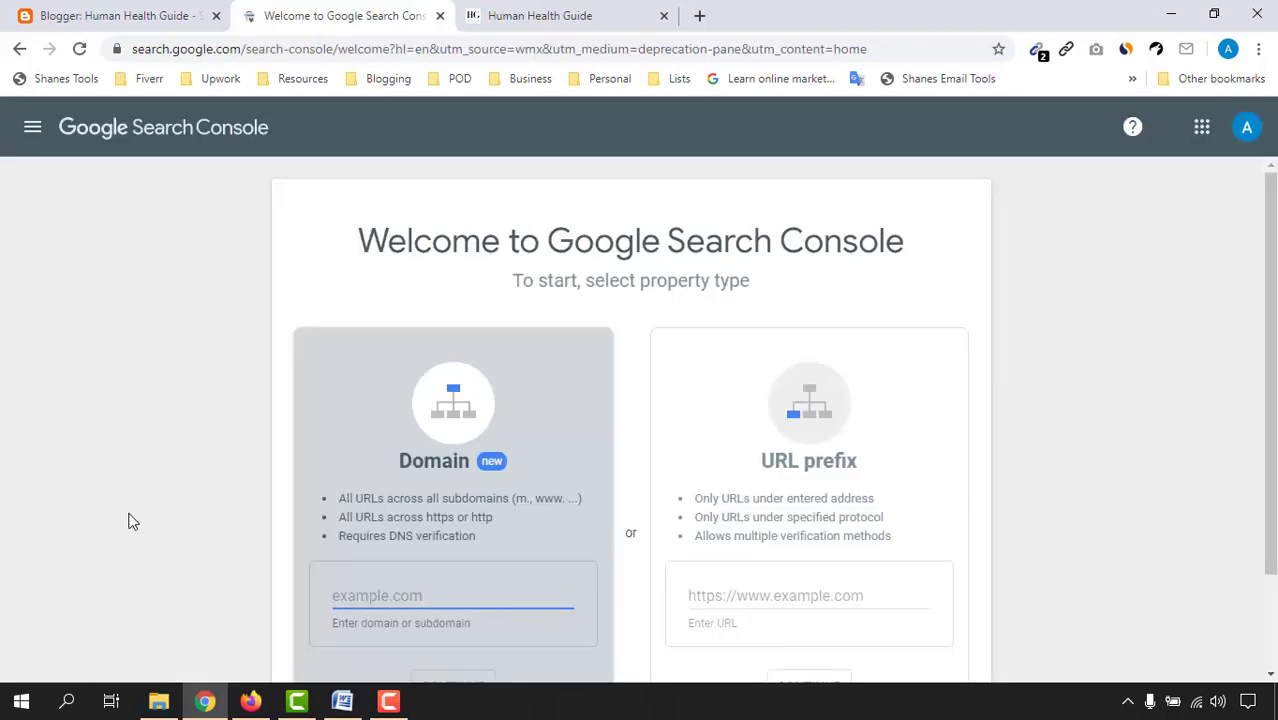
- Open the live blog from Blogger's Search preferences page and copy its web address
scroll(137, 519, down, 1)
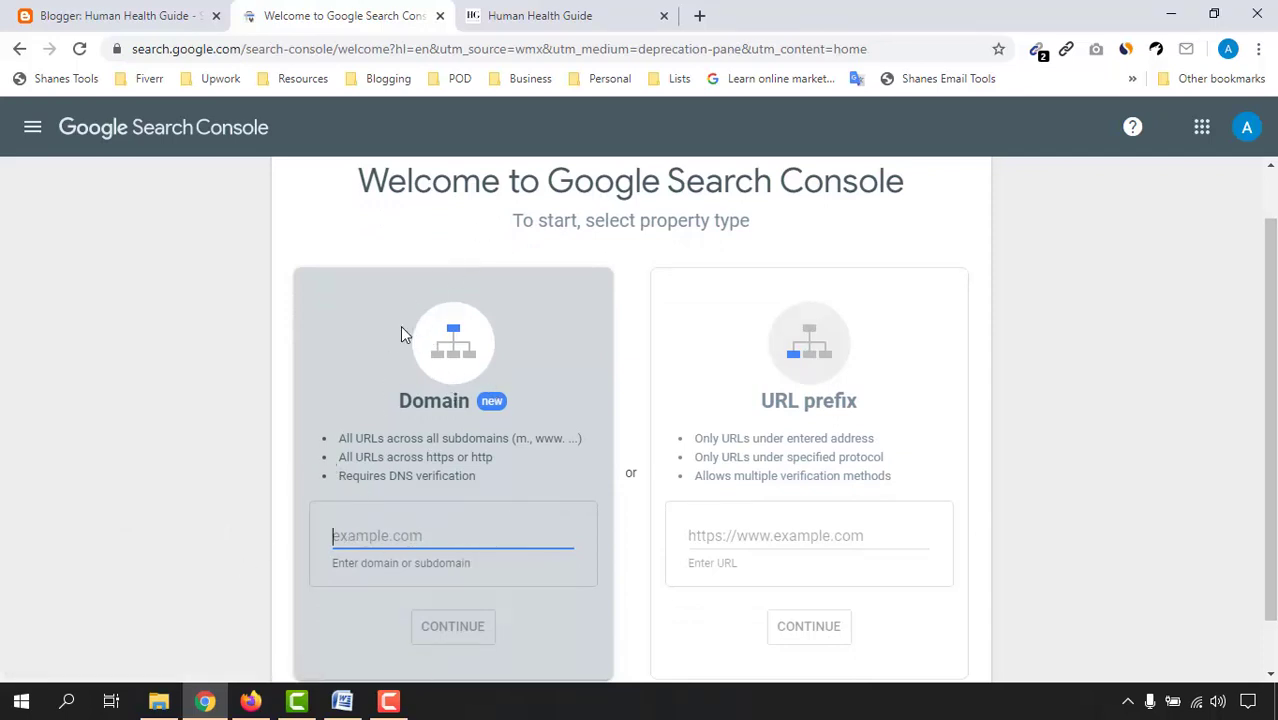
click(183, 14)
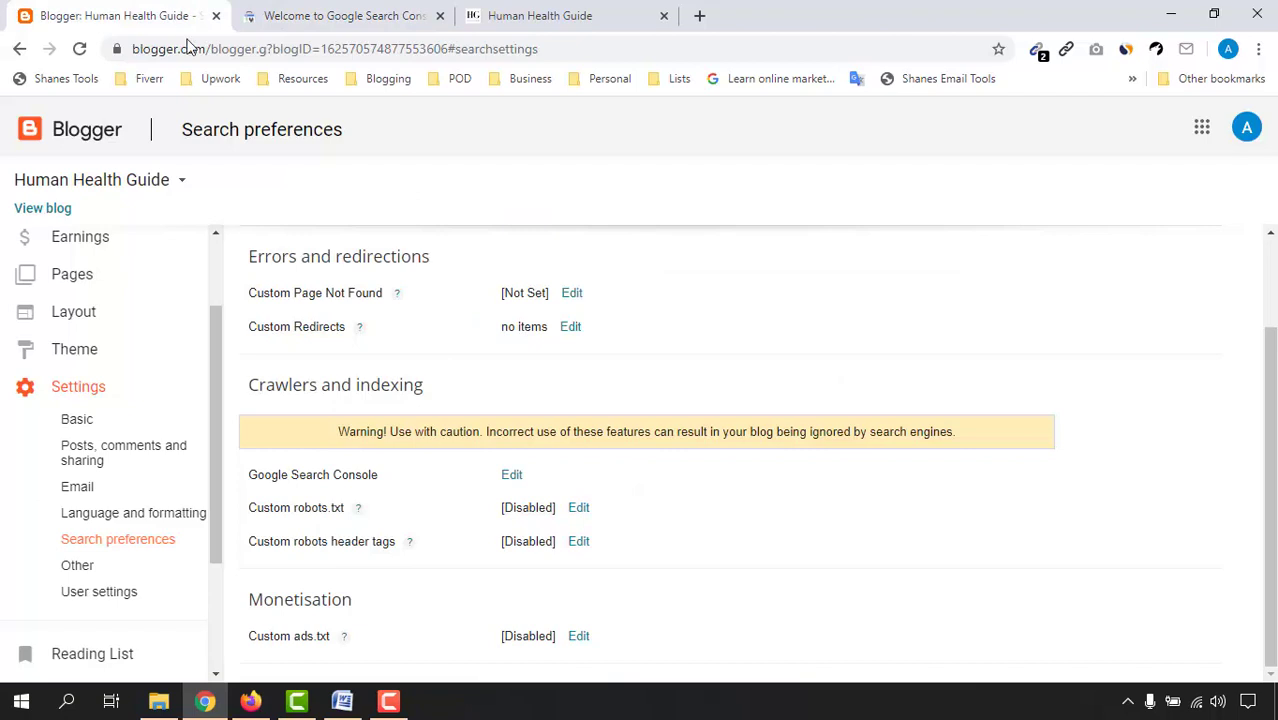
click(43, 210)
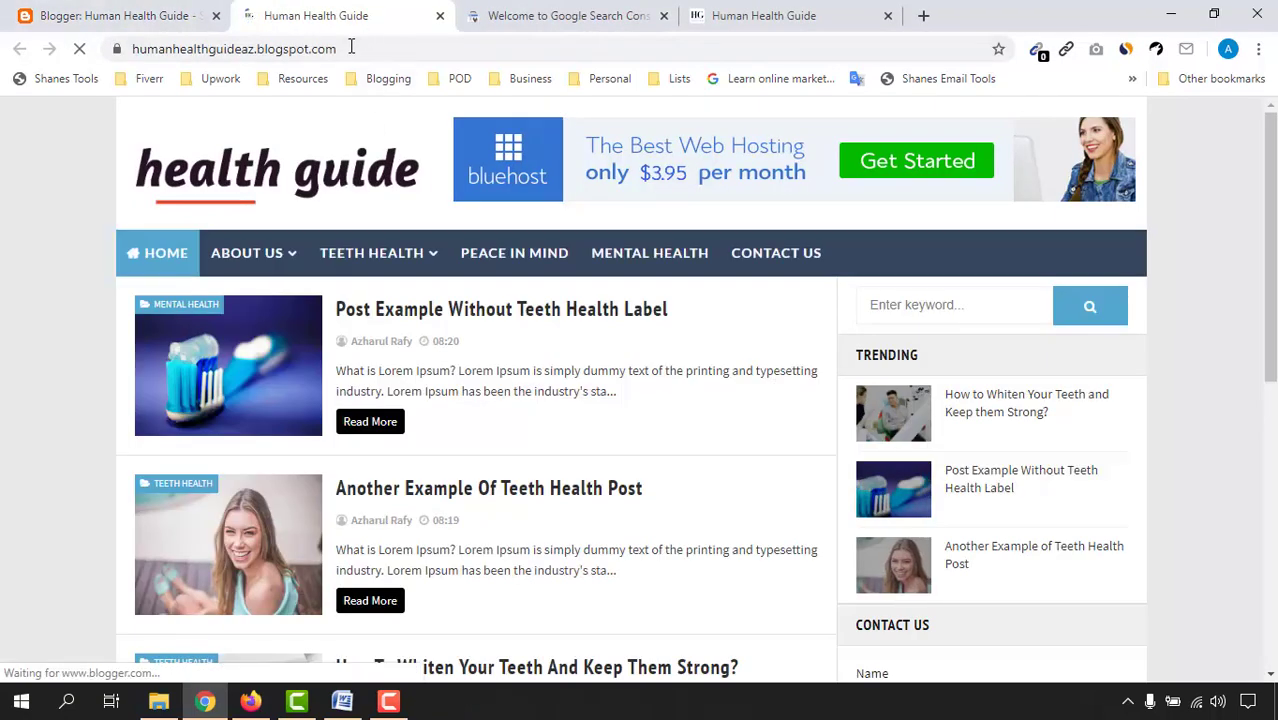
click(351, 47)
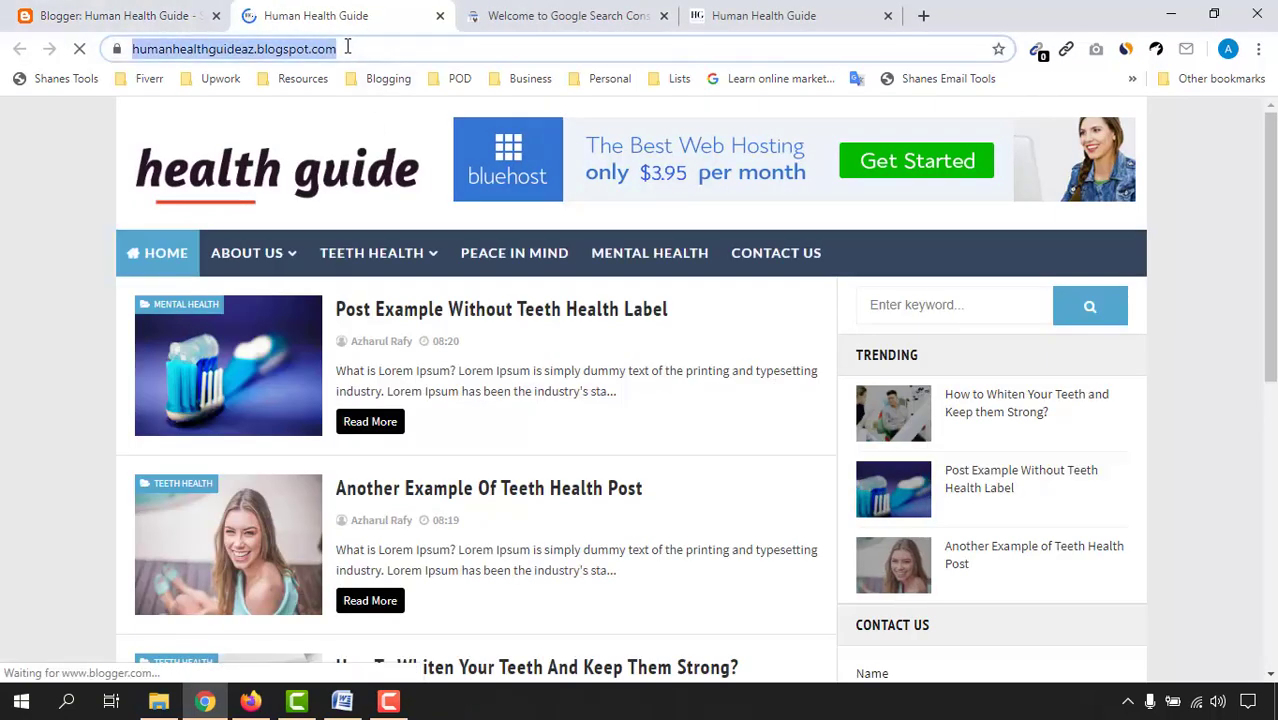
right_click(352, 48)
click(394, 148)
- Paste the copied blog address as the Domain property in Google Search Console
click(560, 15)
click(418, 538)
right_click(418, 538)
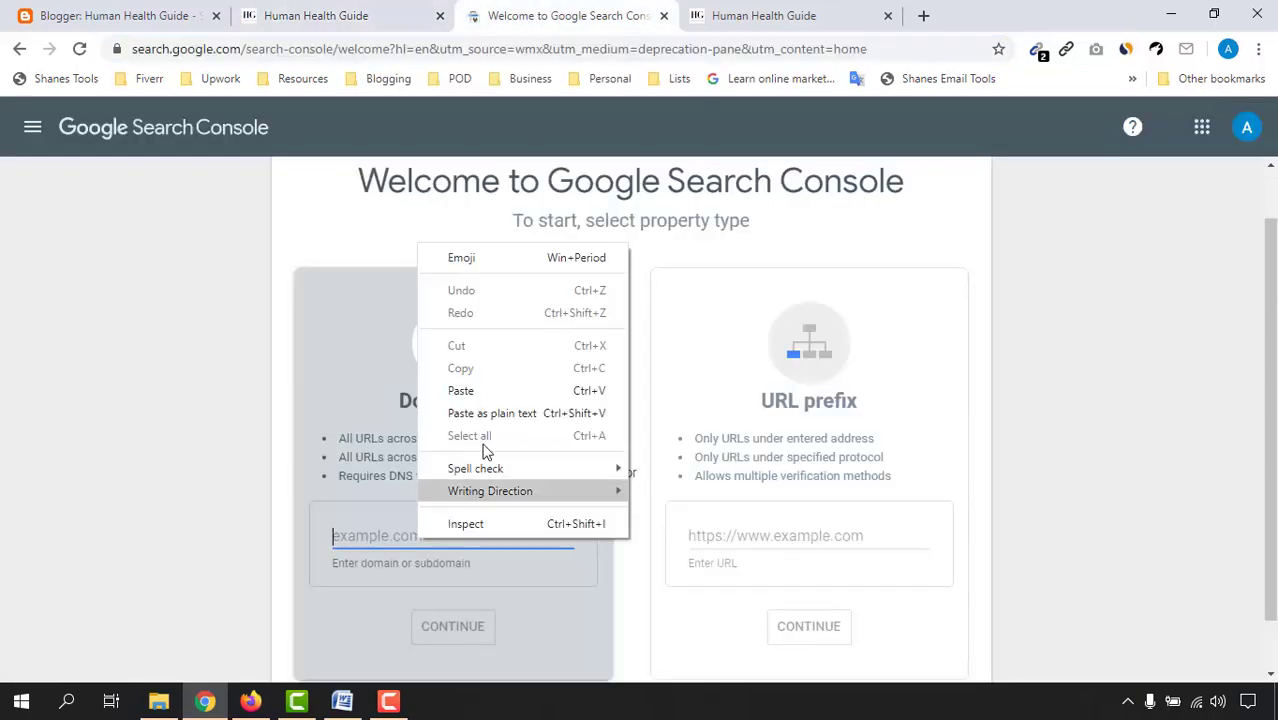
click(495, 389)
scroll(167, 572, down, 1)
click(167, 572)
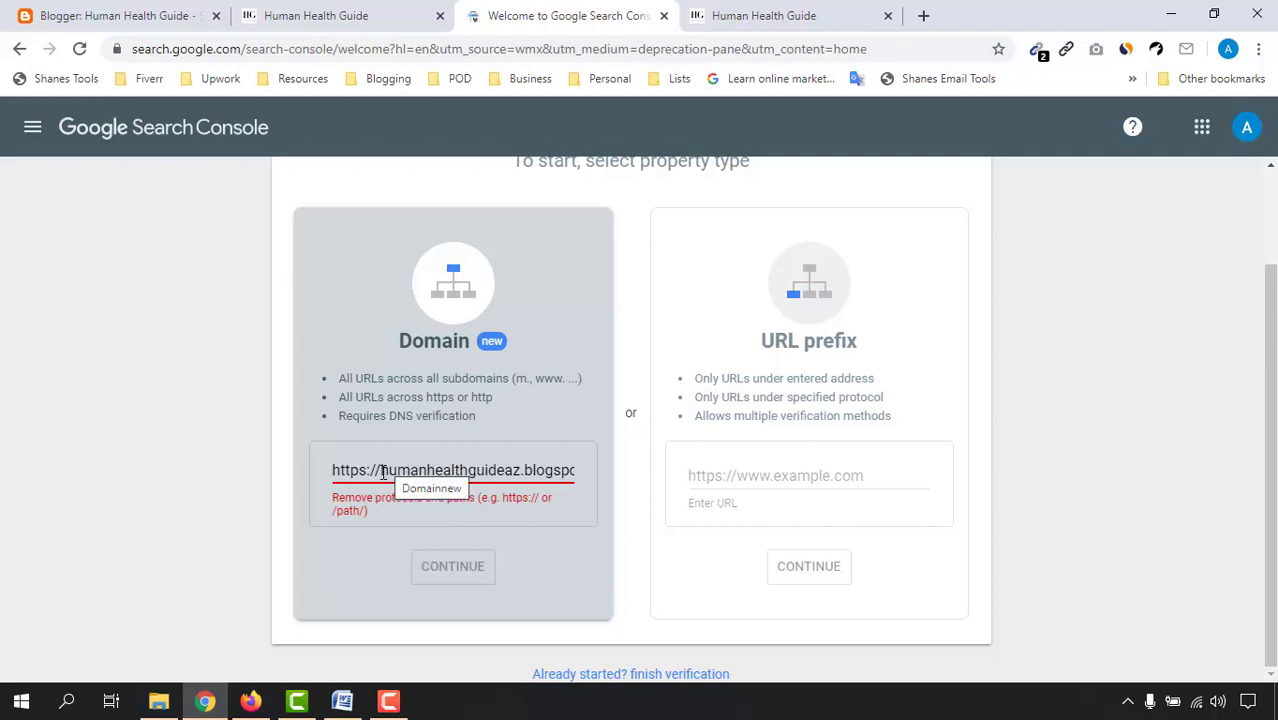
drag(382, 472, 268, 492)
key(BackSpace)
drag(569, 476, 593, 480)
key(BackSpace)
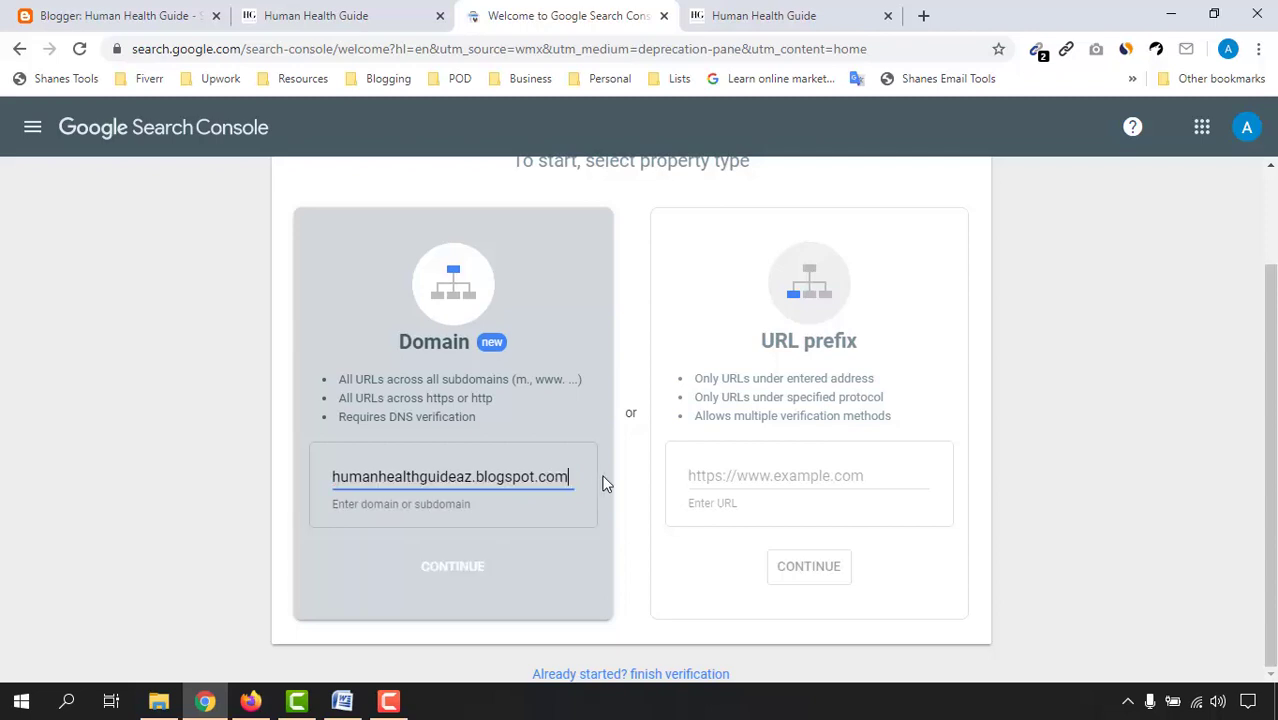
- Submit humanhealthguideaz.blogspot.com as a Domain property, go to the property and dismiss its welcome messages
click(476, 580)
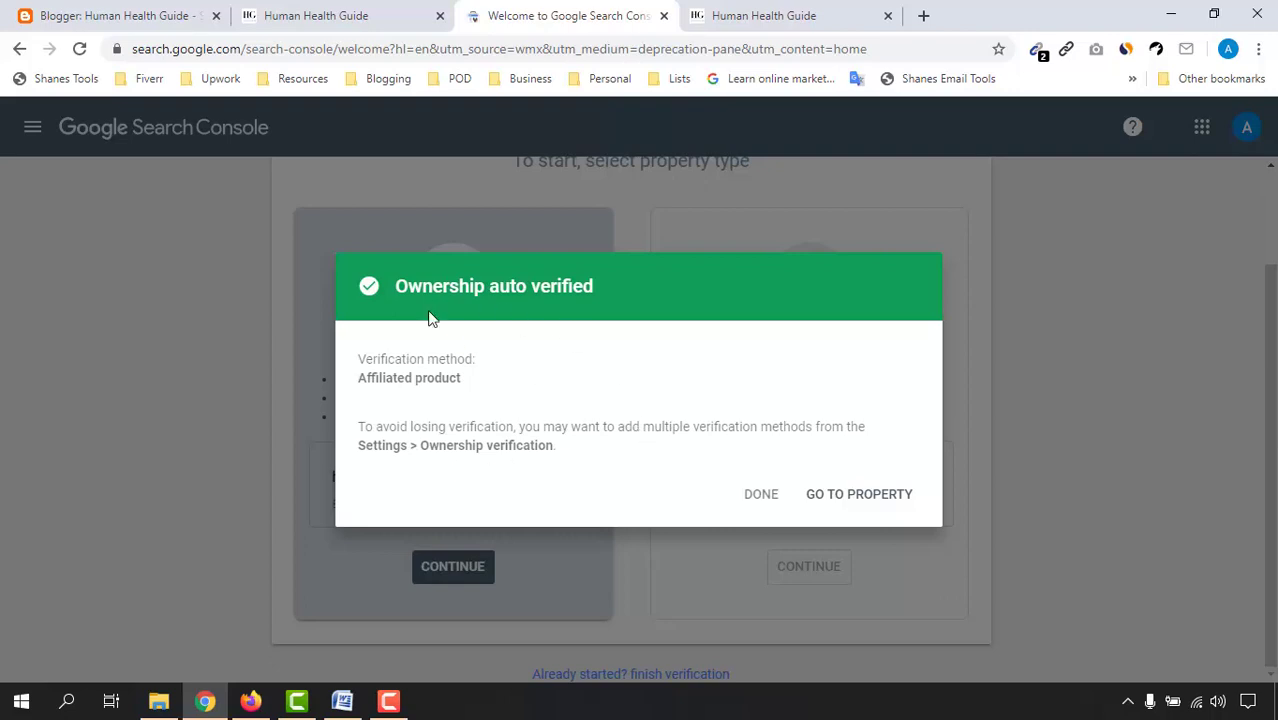
click(120, 15)
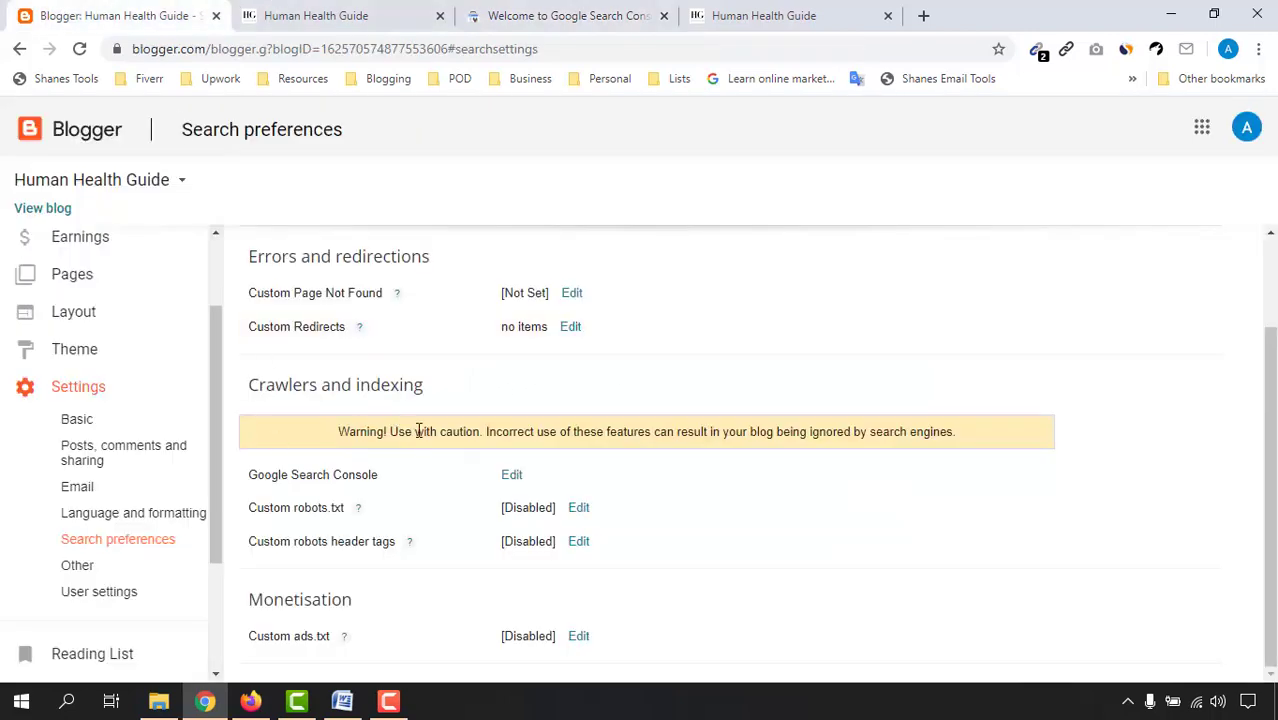
click(650, 12)
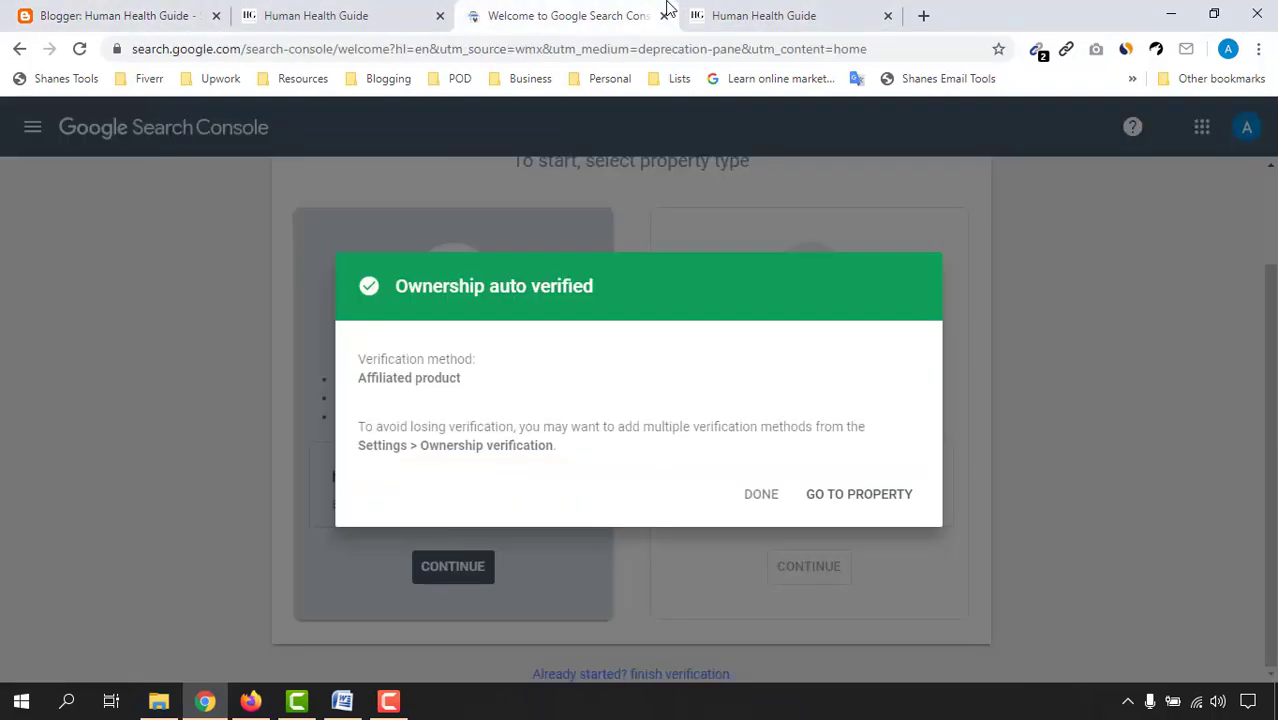
click(851, 496)
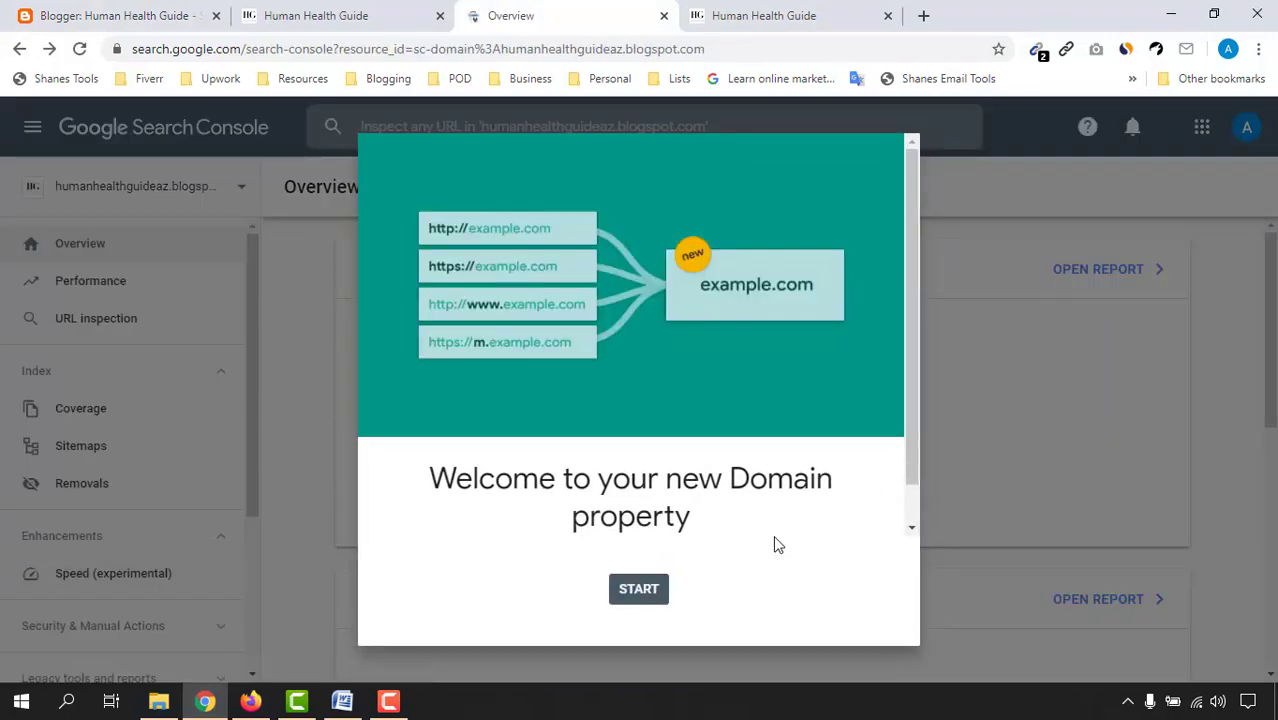
click(636, 592)
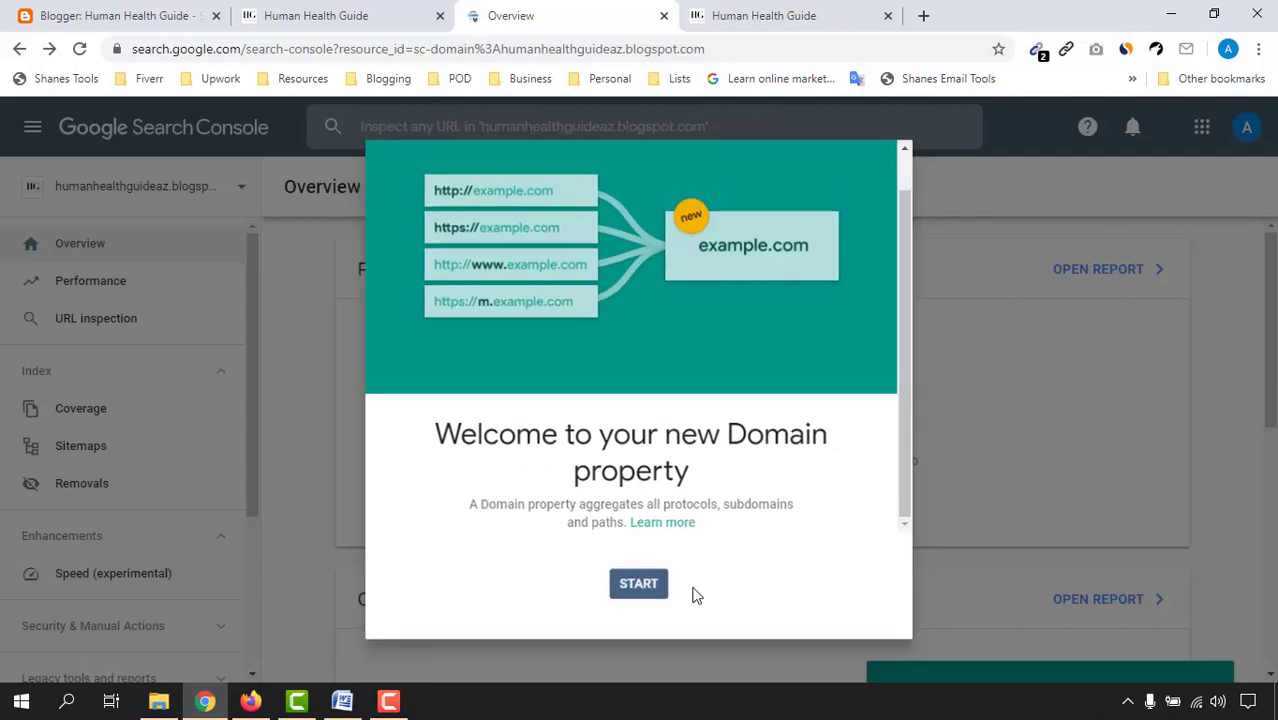
click(1176, 615)
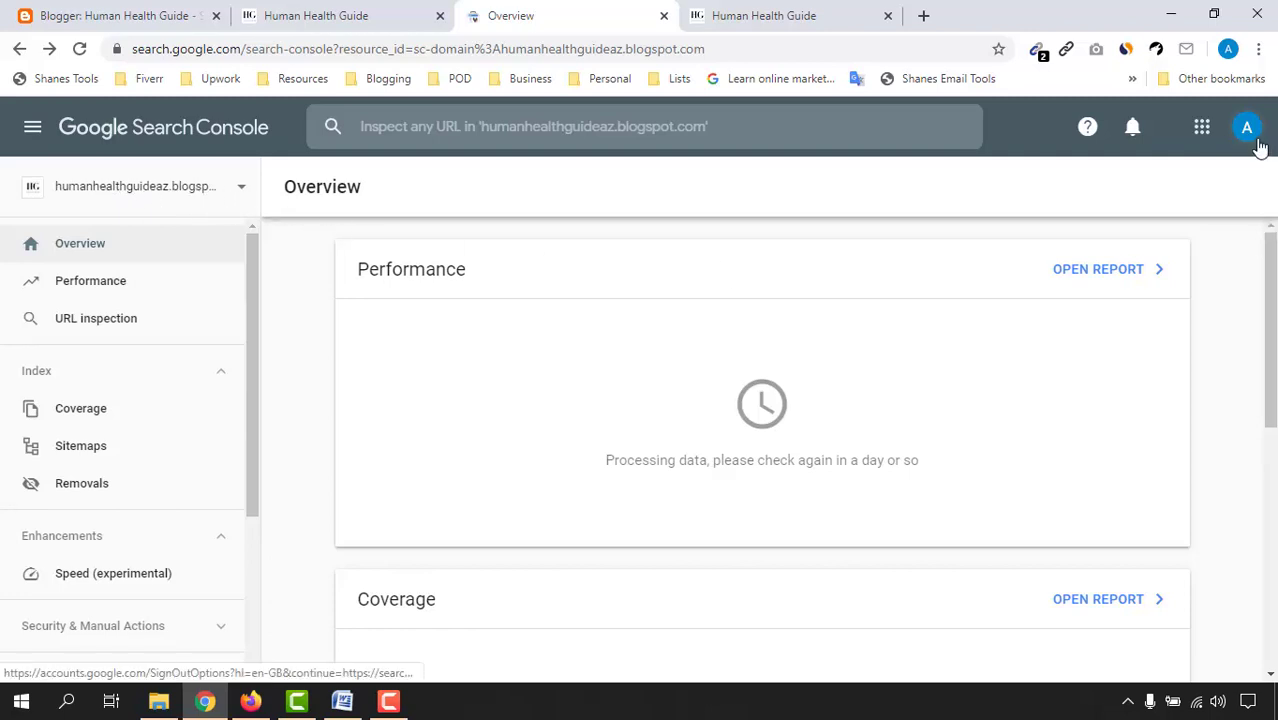
- Examine the new property's Overview page and the URL inspection field in Google Search Console
click(127, 8)
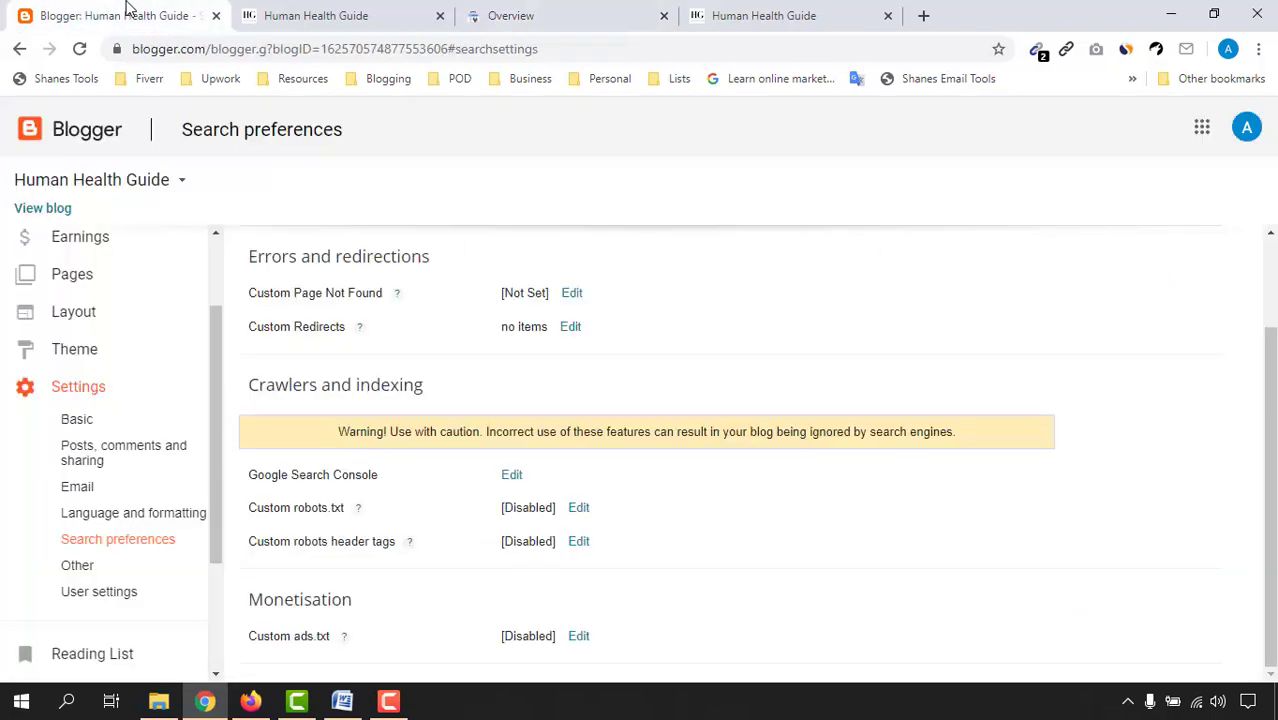
click(1247, 127)
click(617, 349)
click(360, 16)
click(531, 12)
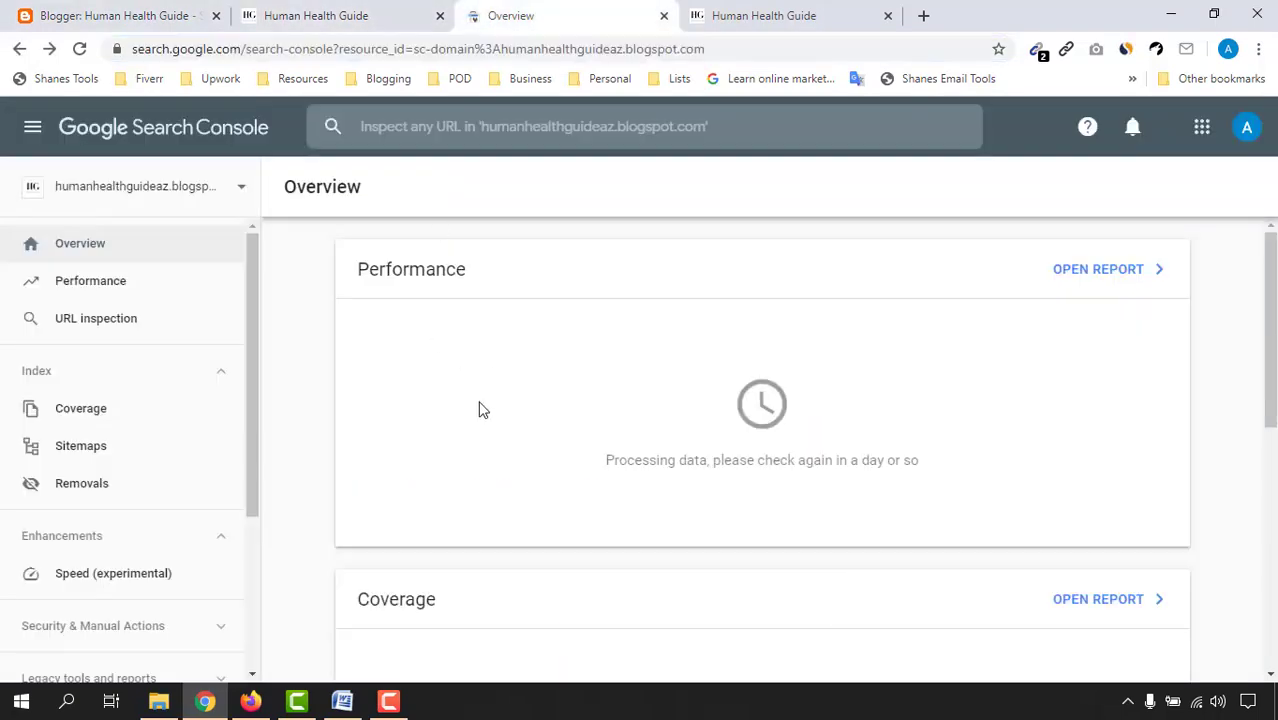
scroll(960, 395, down, 3)
scroll(956, 382, up, 3)
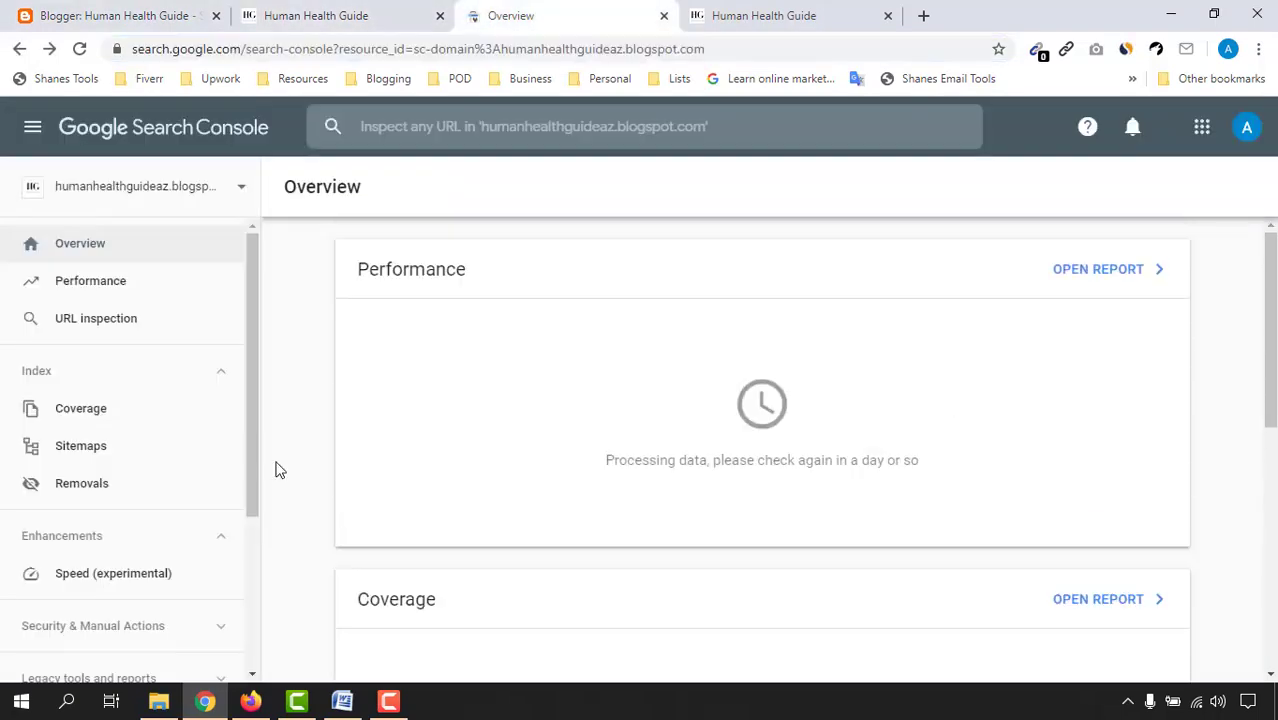
click(134, 326)
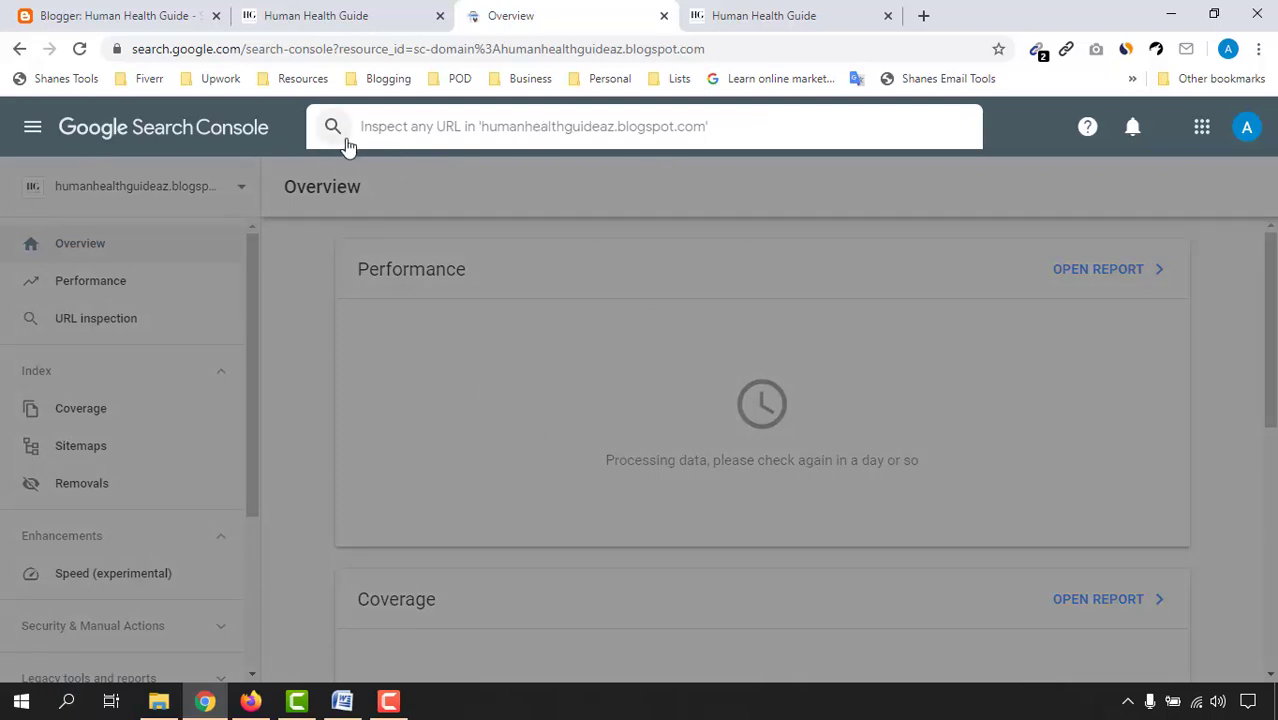
click(371, 456)
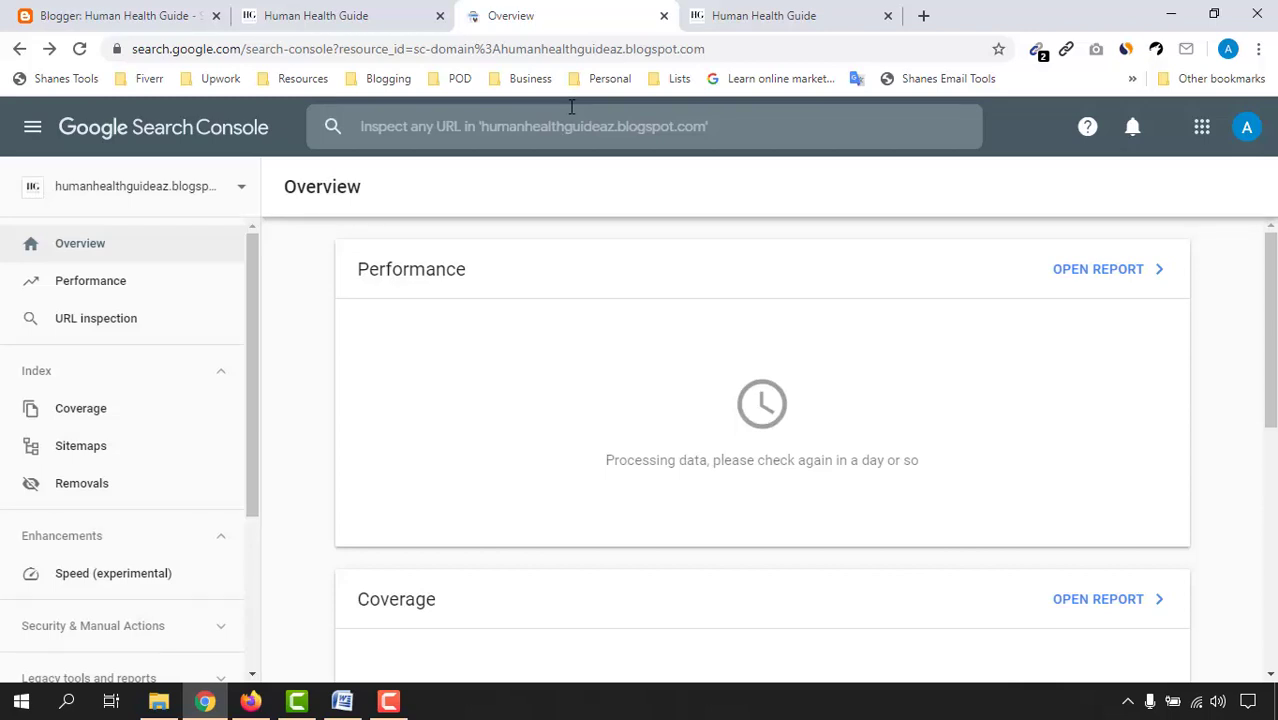
- Close the Search Console page and the duplicate live blog page, and return to Blogger's Search preferences
click(663, 18)
click(663, 17)
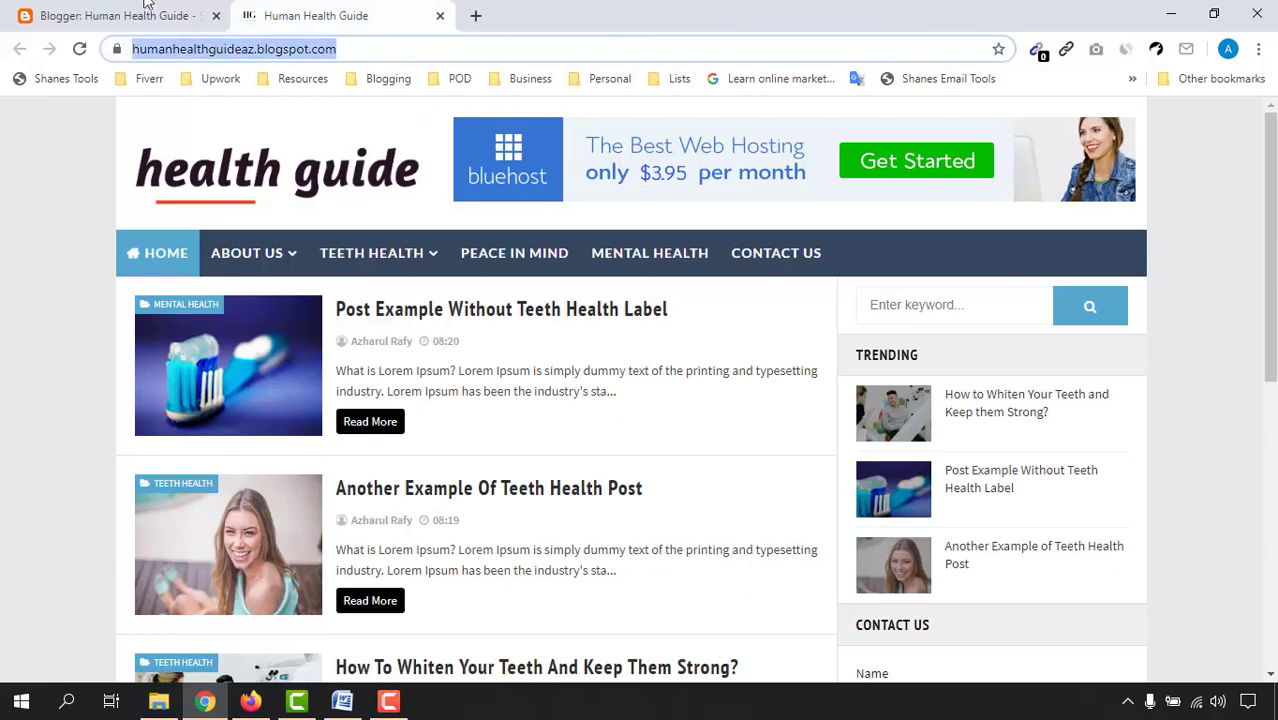
click(200, 16)
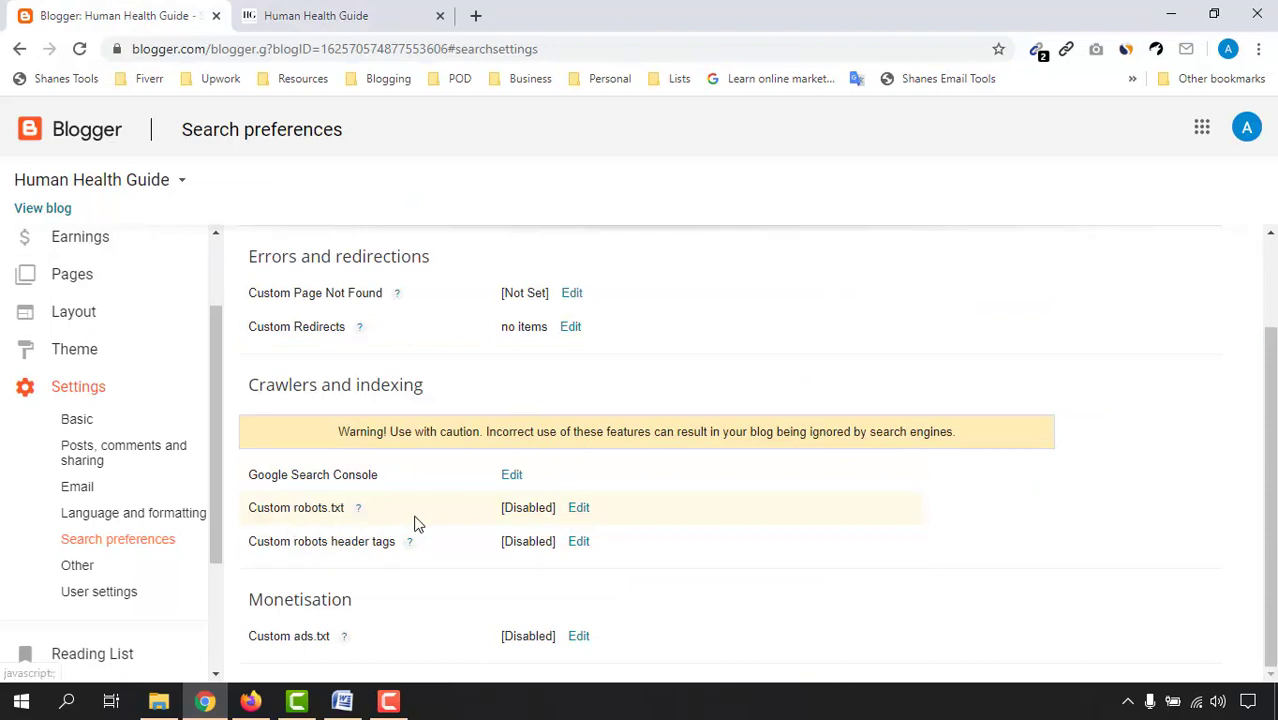
- Enable custom robots.txt content in the Crawlers and indexing settings and place the cursor in its empty text box
click(579, 509)
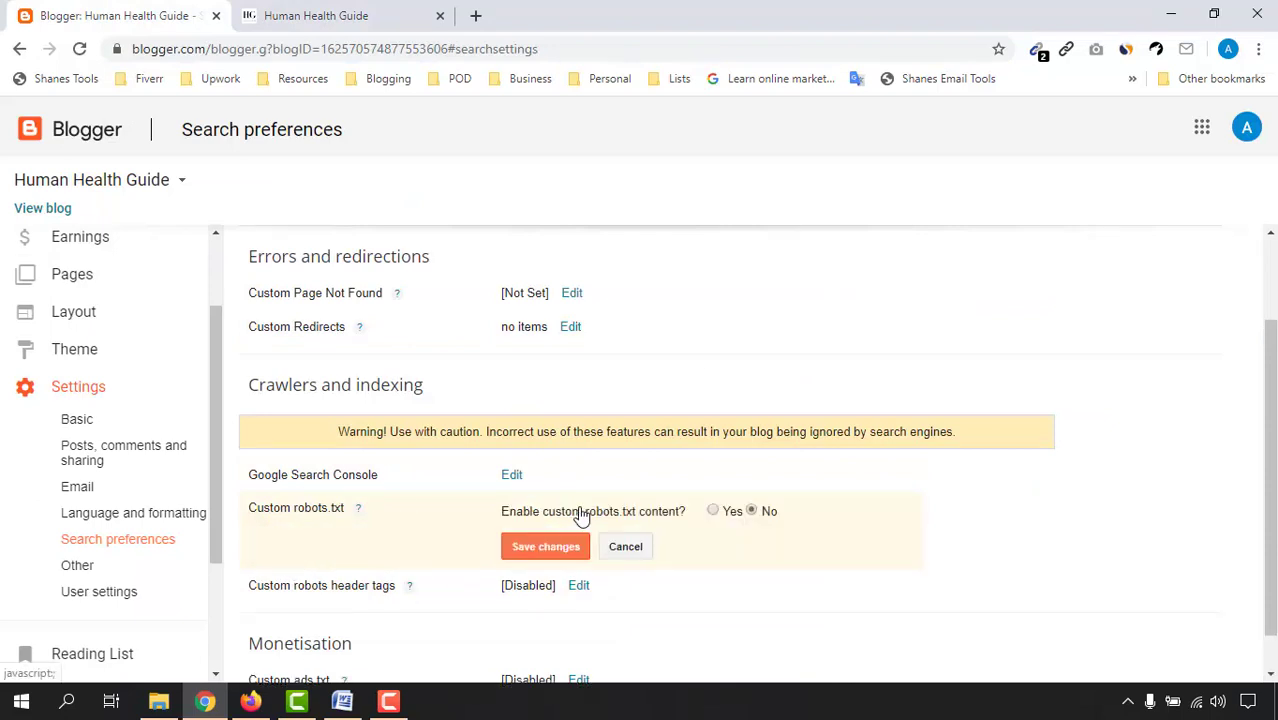
click(718, 512)
scroll(790, 510, down, 1)
click(763, 492)
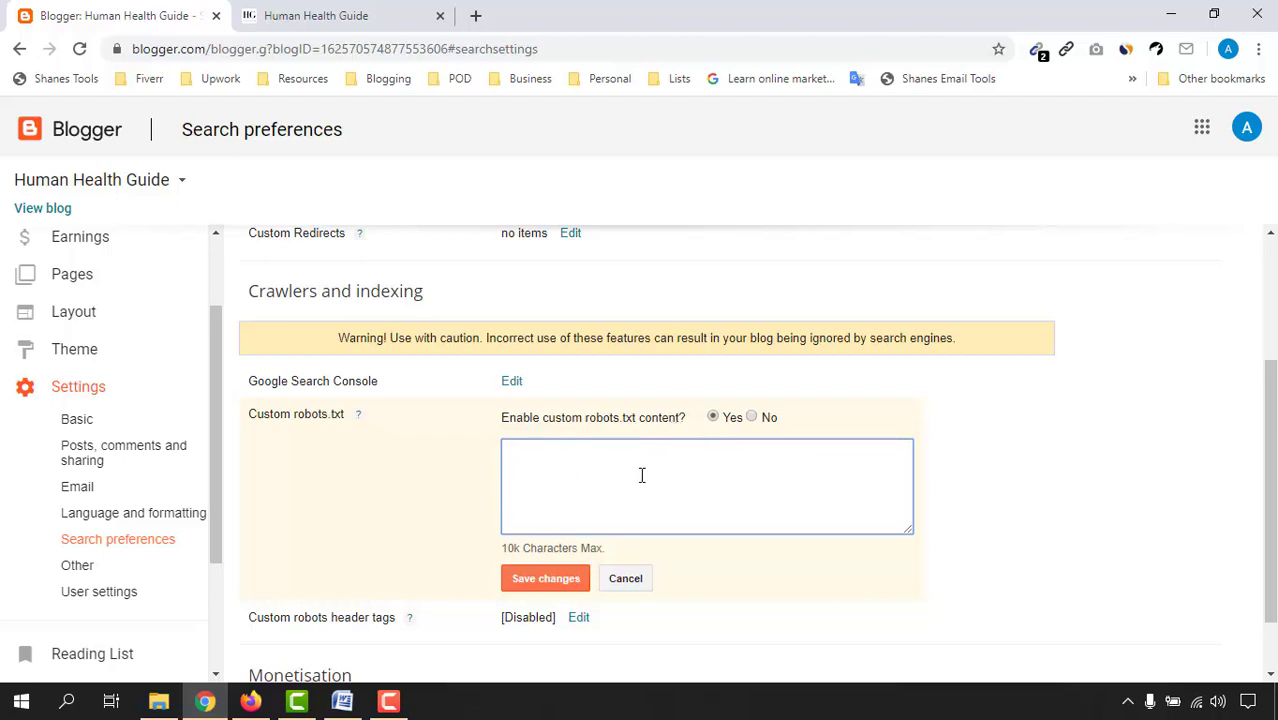
- Search Google for "custom robots.txt generator for blogger" in a new browser tab and open the ctrlq.org Blogger Sitemap result
drag(248, 416, 344, 415)
click(476, 15)
text(cust)
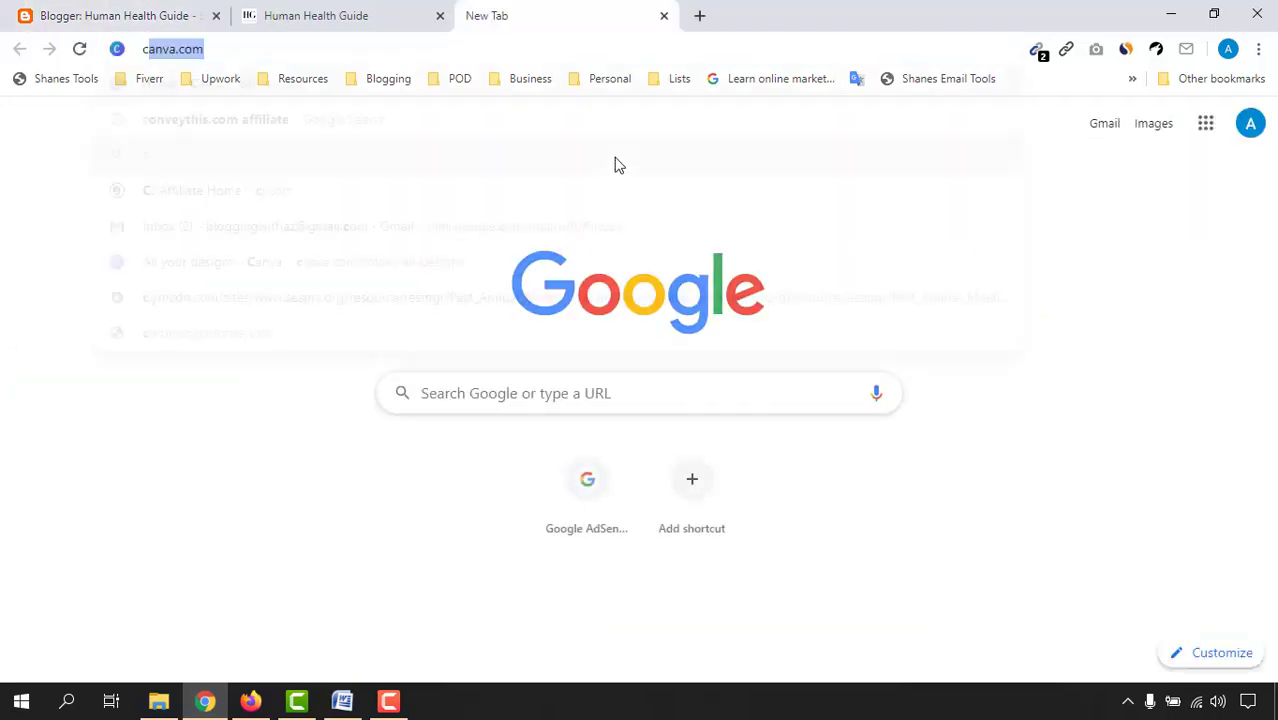
text(om rob)
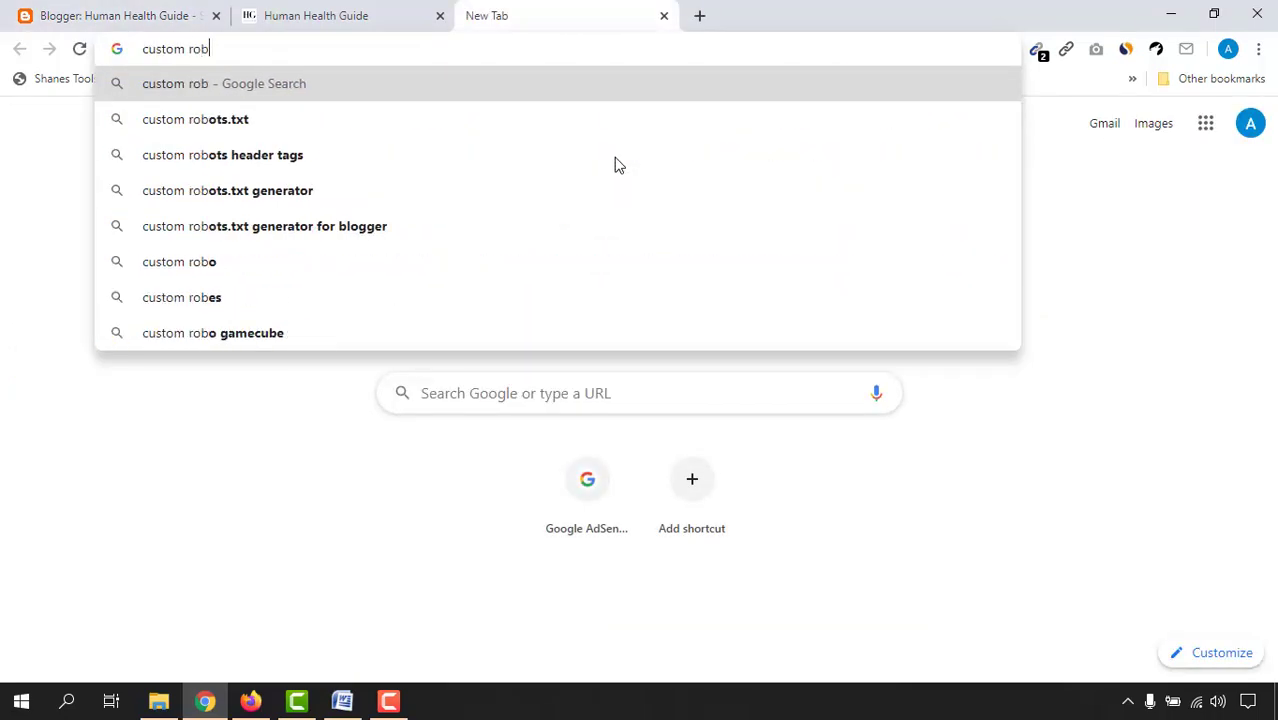
text(ots.t)
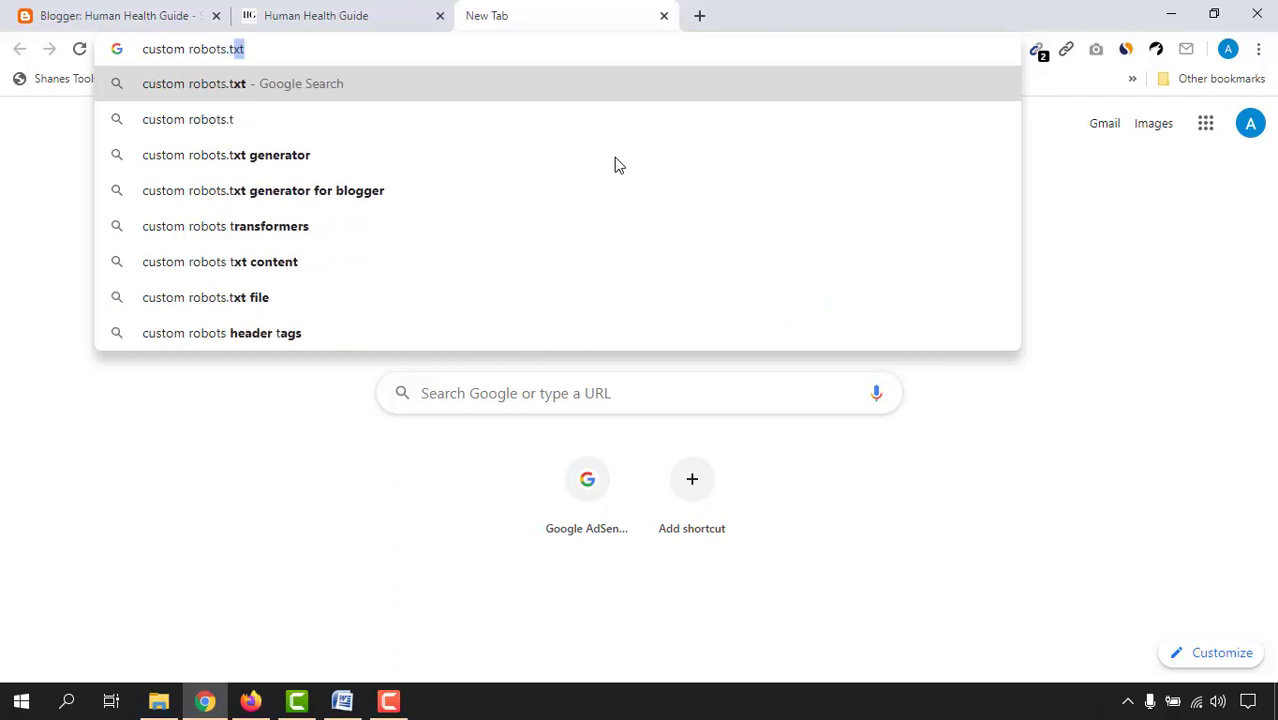
text(xt ge)
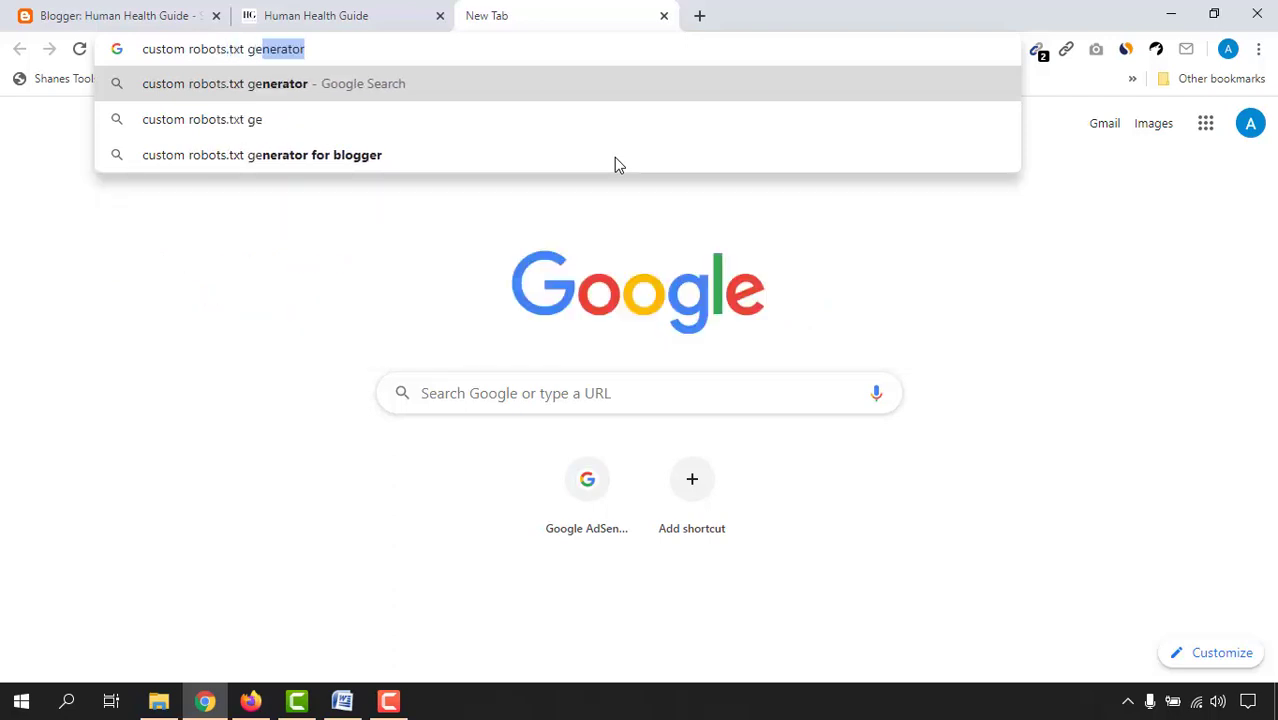
click(307, 165)
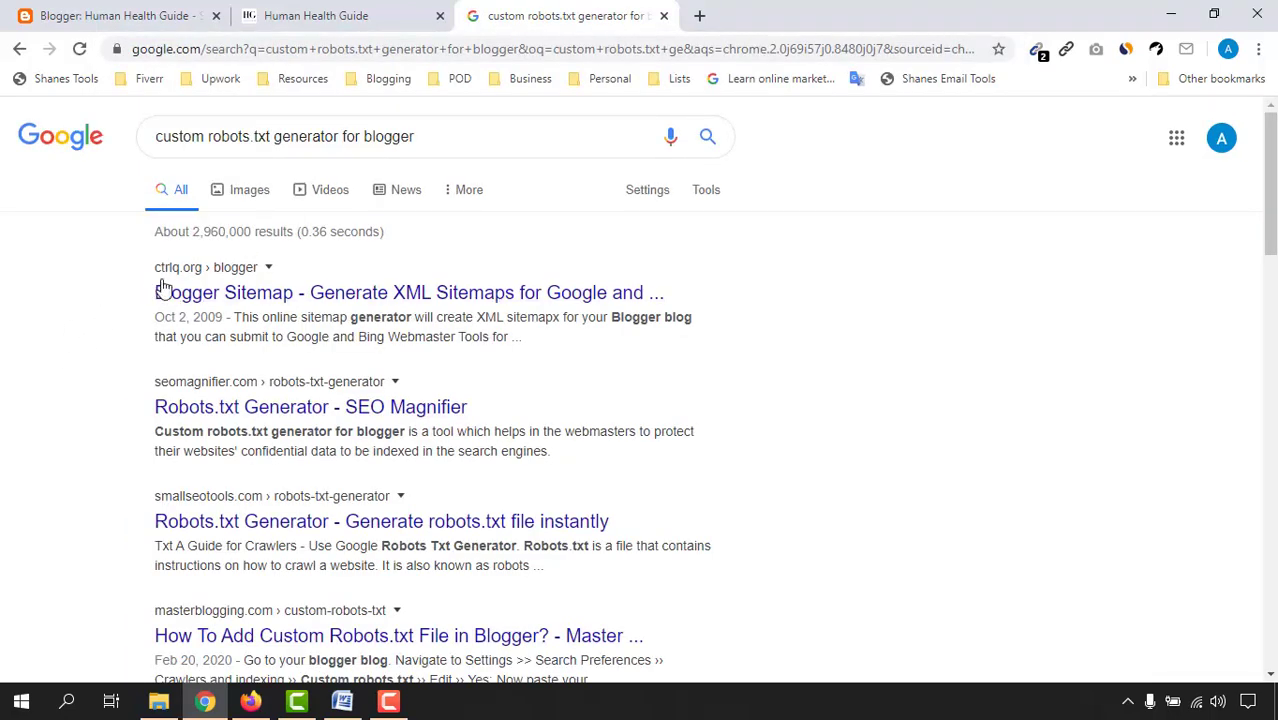
click(249, 299)
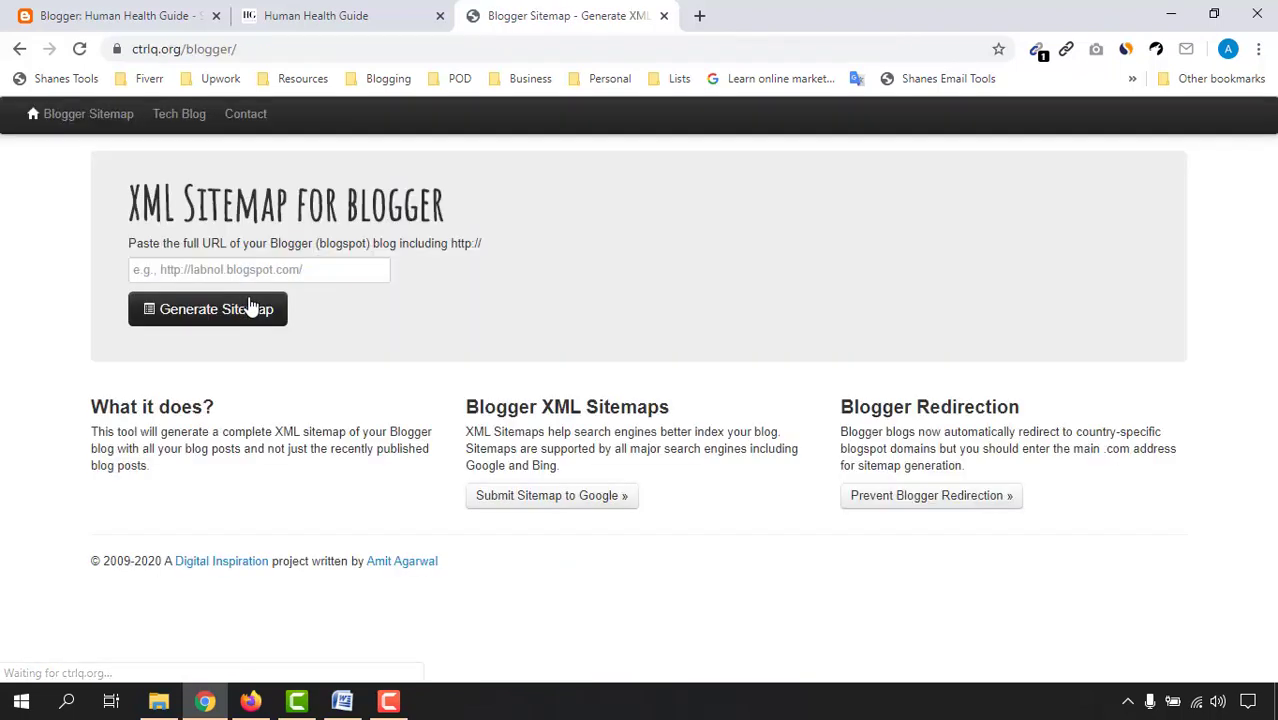
- Copy the live blog's address into the XML Sitemap for Blogger tool and generate the sitemap
click(371, 12)
right_click(286, 50)
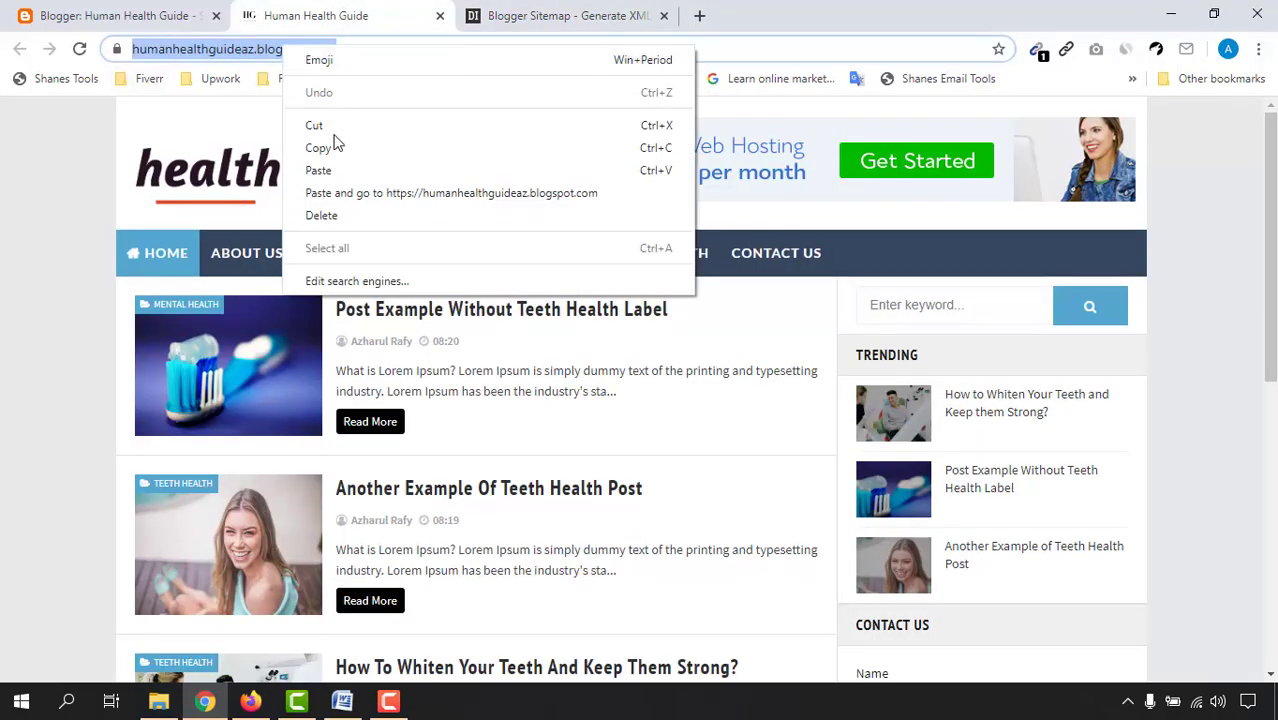
click(336, 148)
click(527, 12)
click(286, 270)
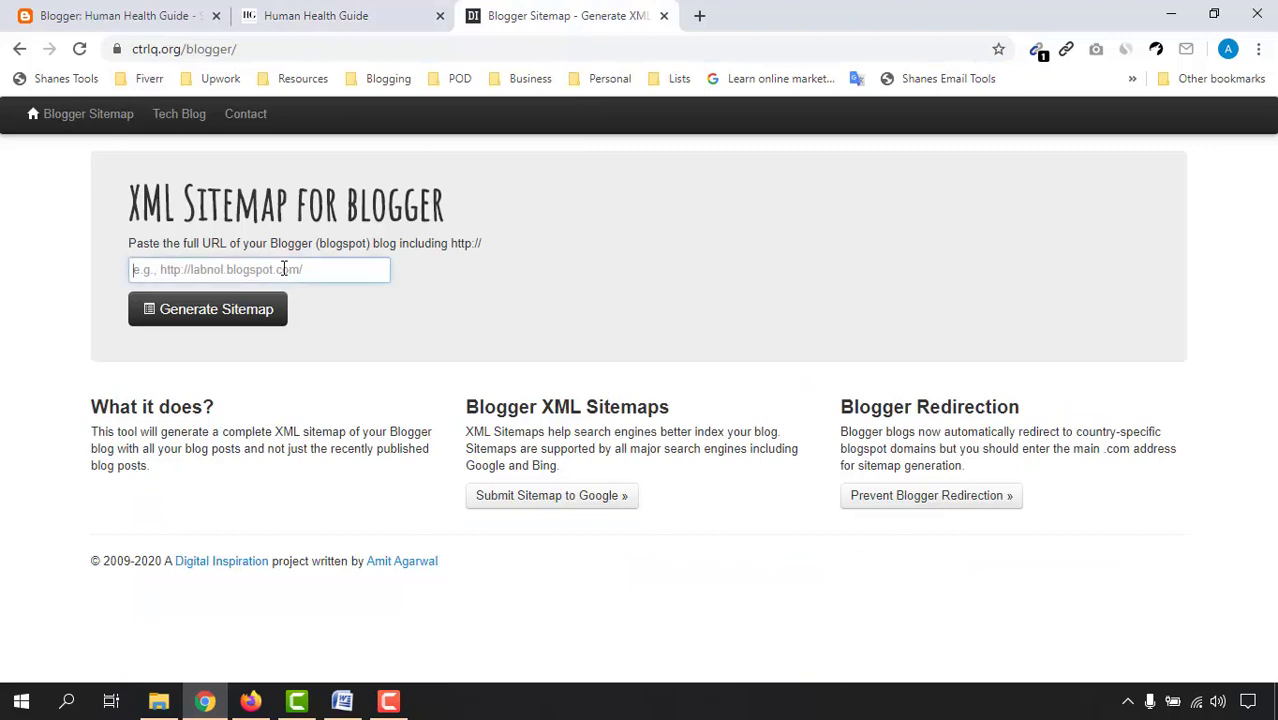
right_click(284, 270)
click(330, 416)
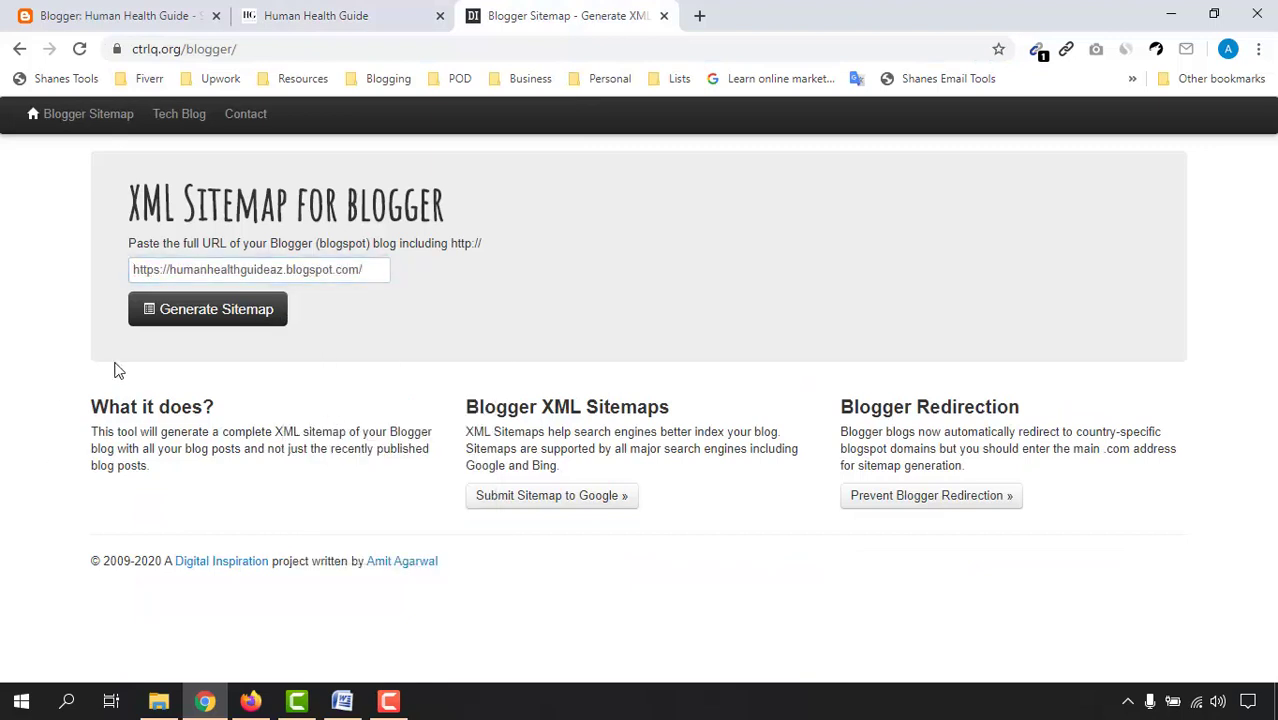
click(252, 322)
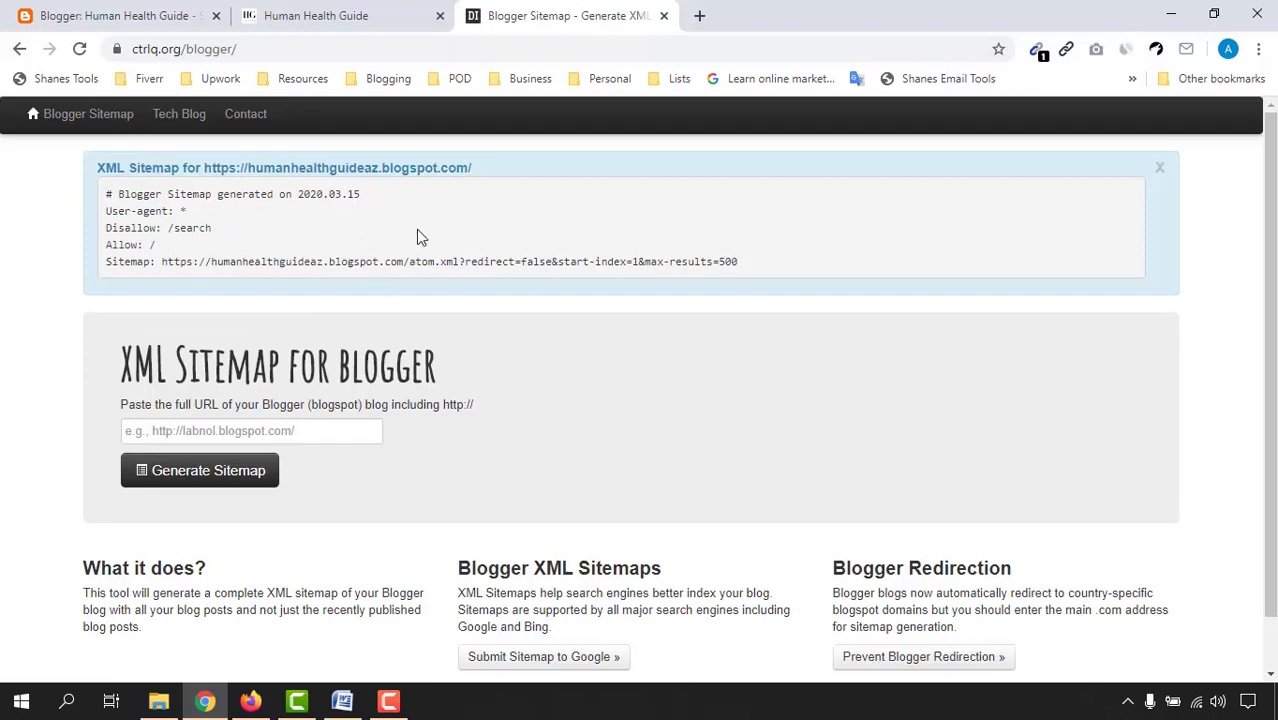
- Copy all the generated sitemap text into Blogger's Custom robots.txt content and save the changes
drag(746, 262, 102, 188)
right_click(130, 204)
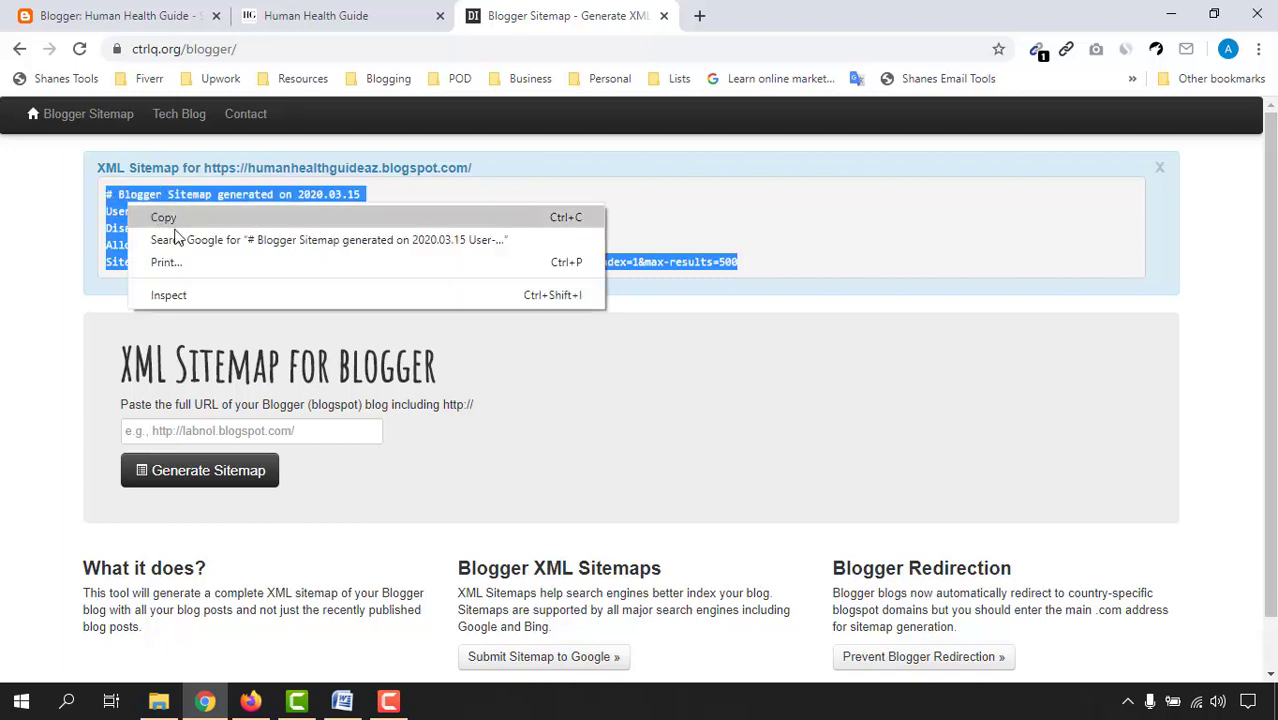
click(165, 216)
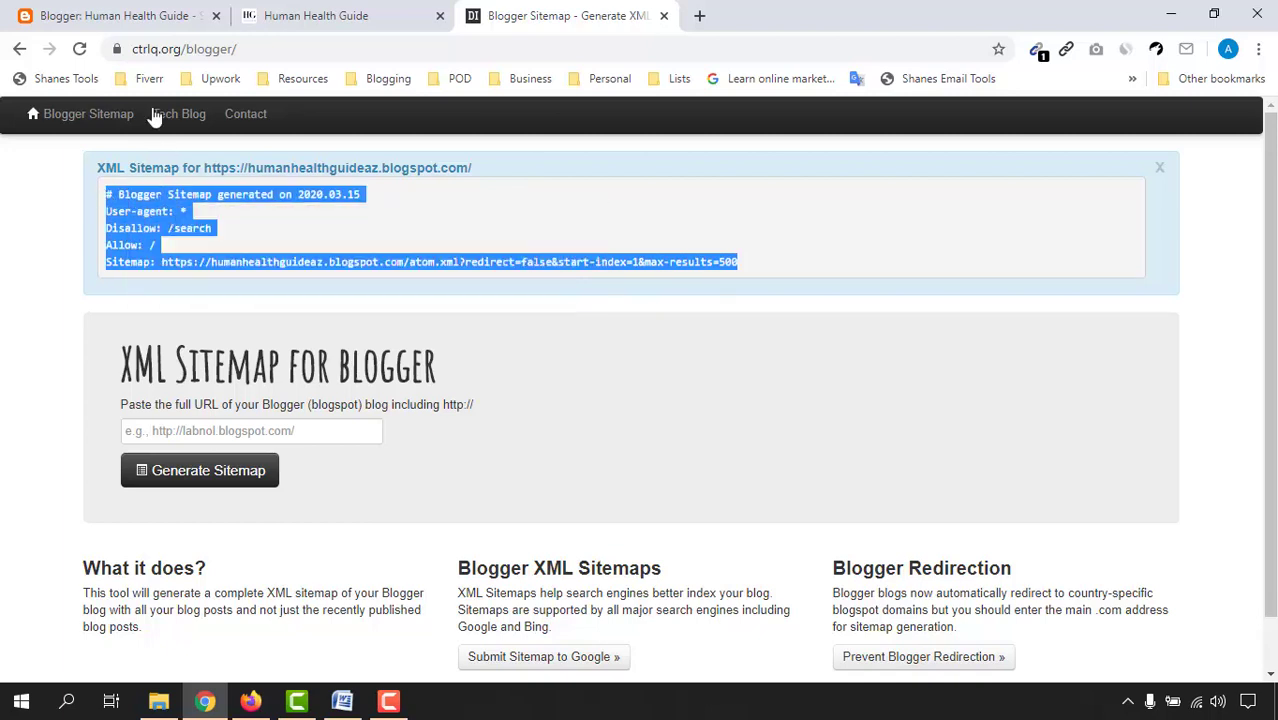
click(127, 10)
click(562, 467)
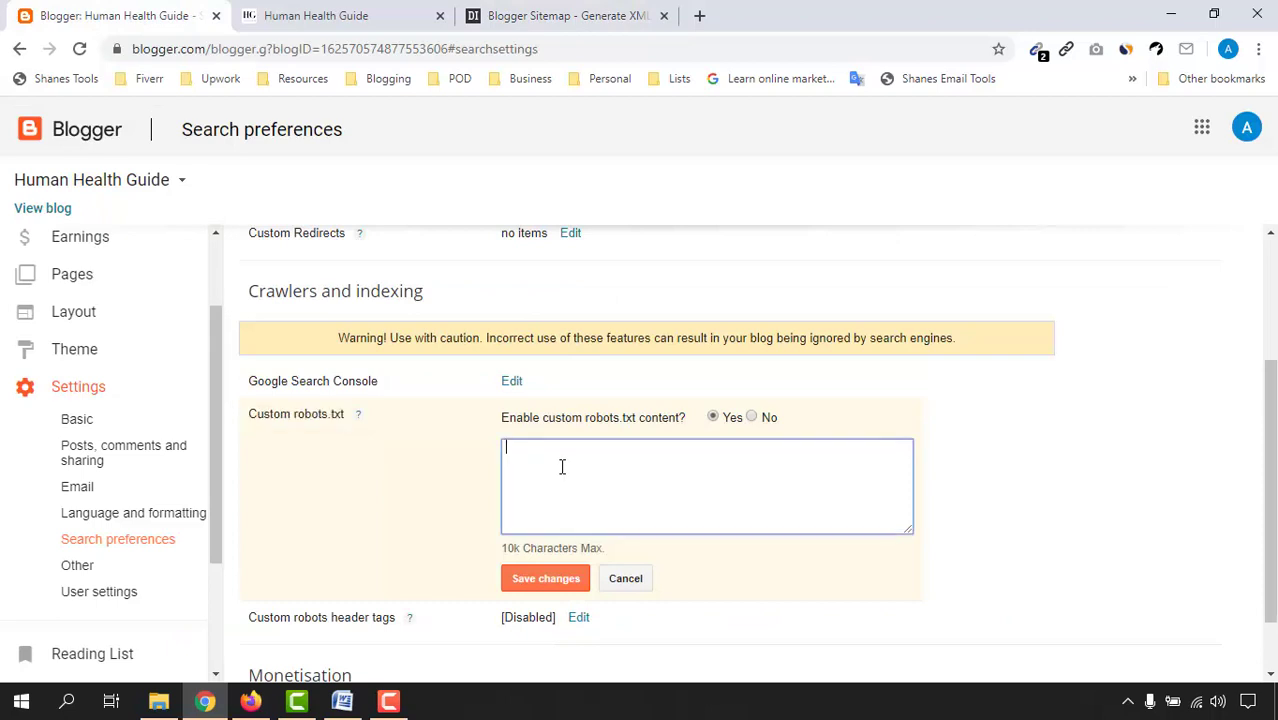
right_click(562, 467)
click(629, 319)
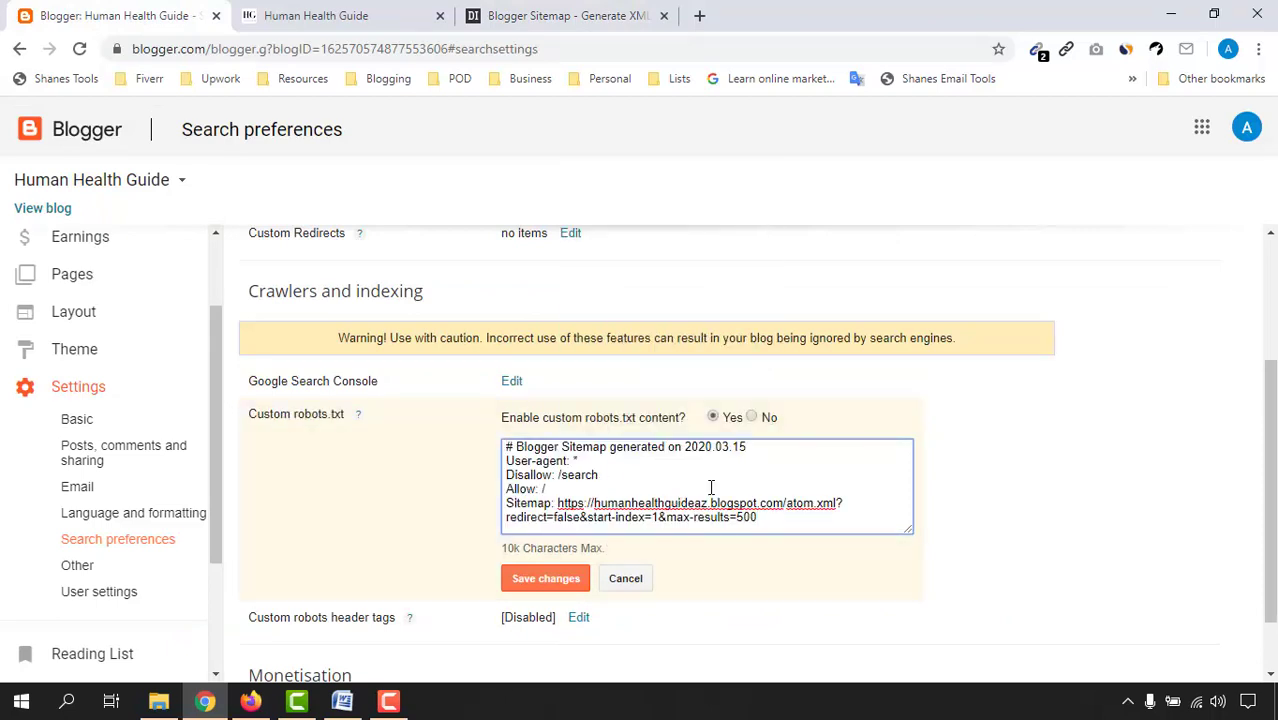
click(545, 582)
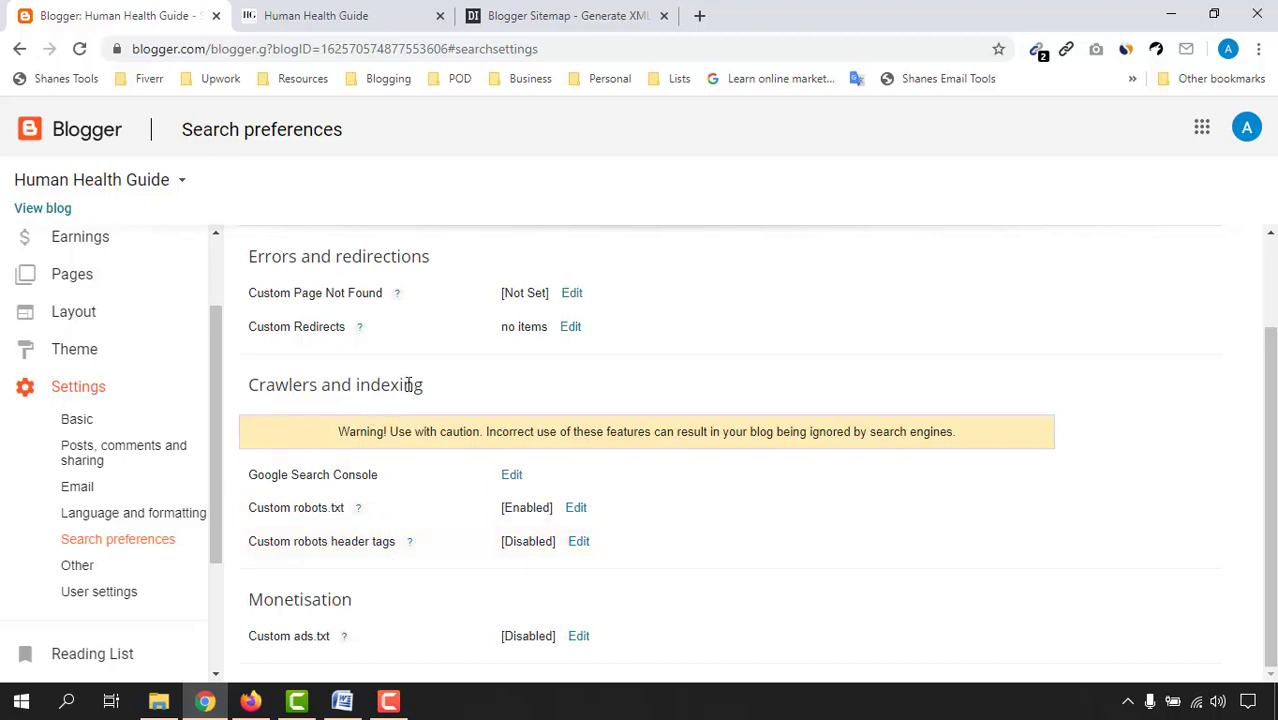
- Open the Custom robots header tags setting for editing and enable custom robots header tags
click(579, 543)
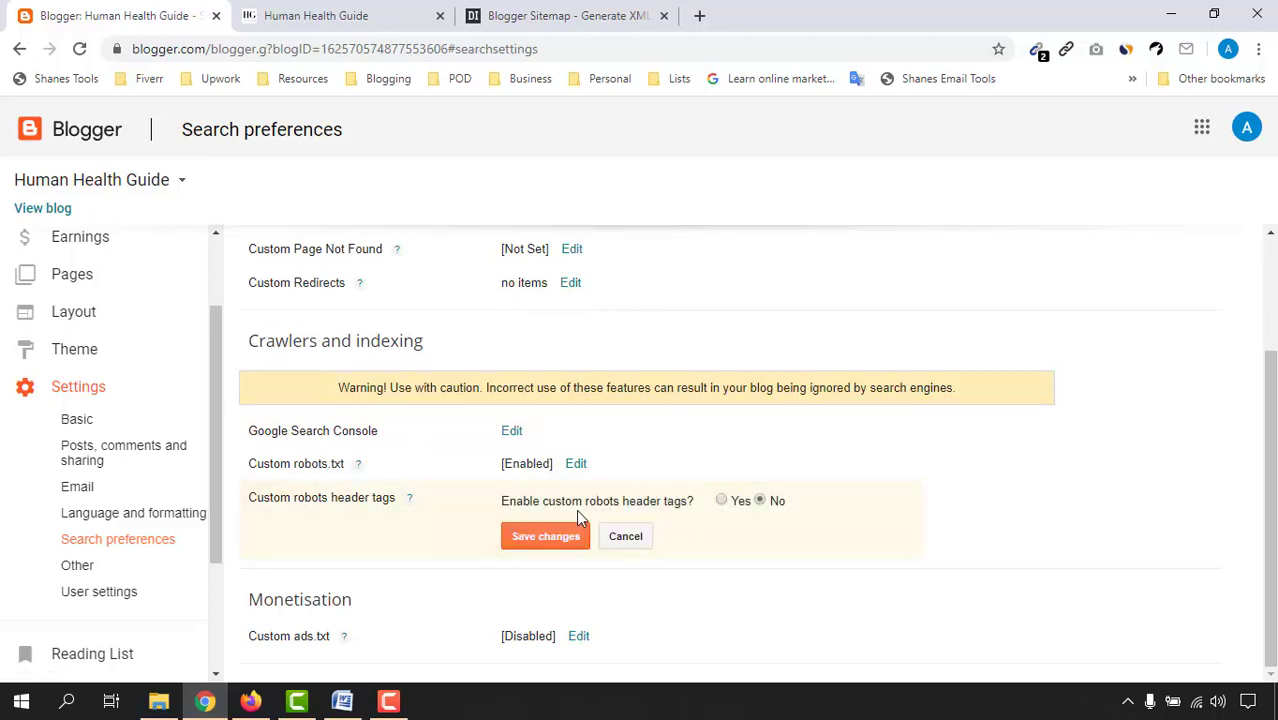
click(722, 501)
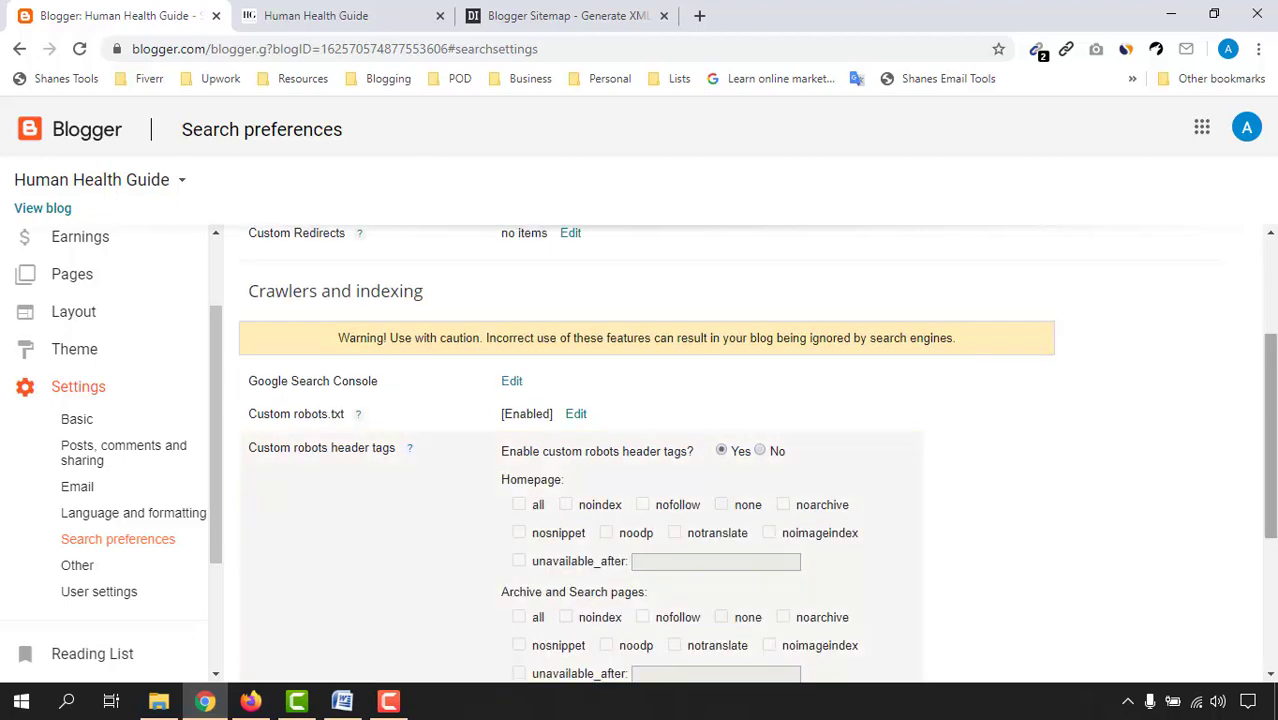
scroll(722, 500, down, 1)
scroll(556, 476, down, 1)
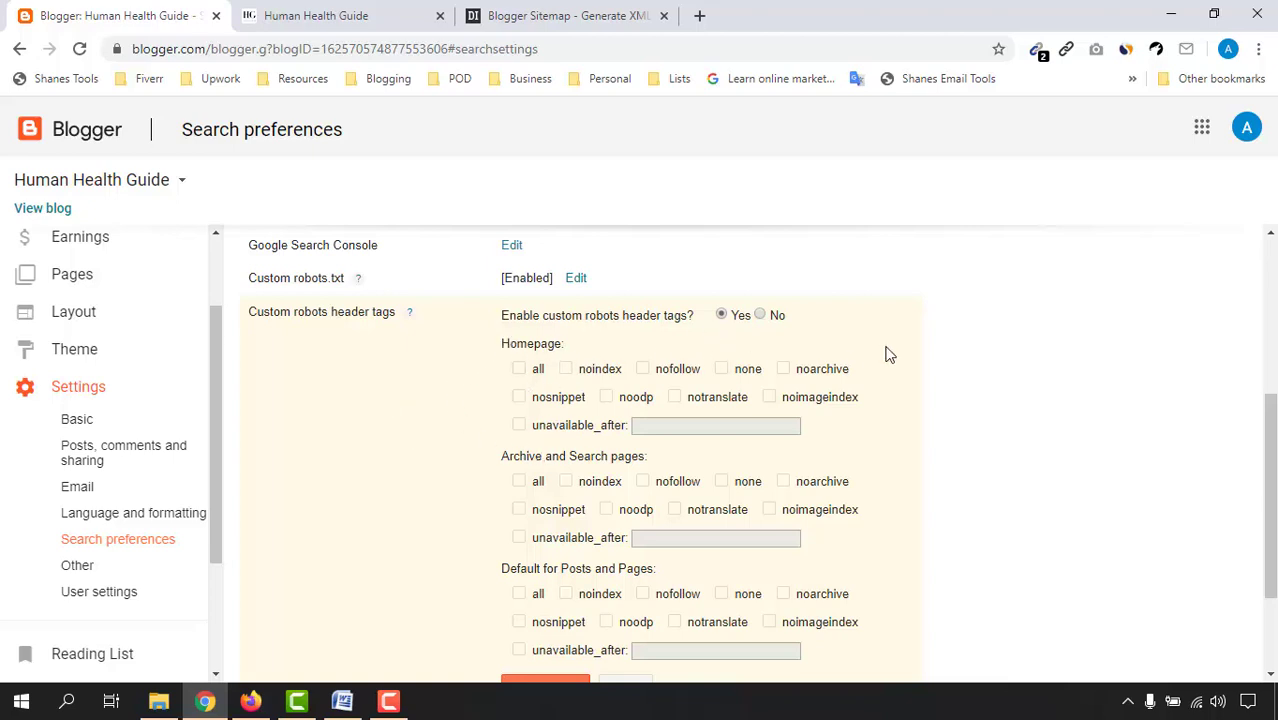
- Enable the all and noodp robots header tags for the Homepage, and noindex and noodp for Archive and Search pages
click(340, 15)
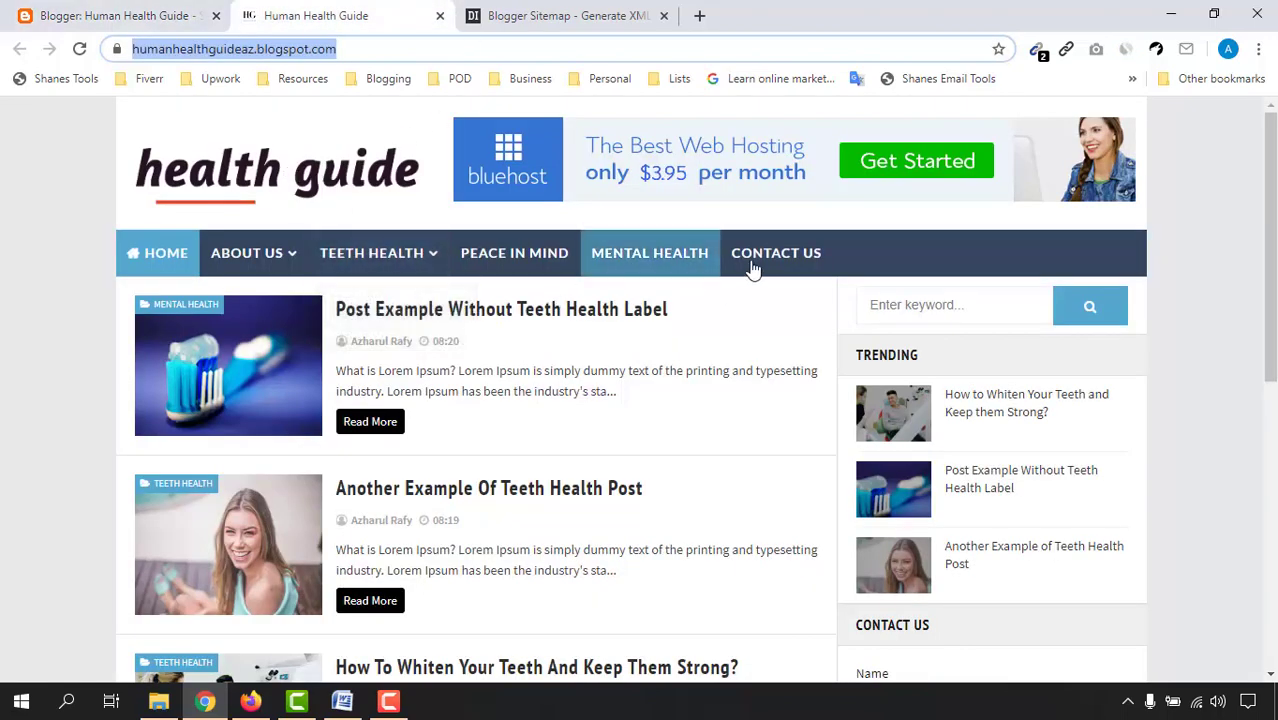
click(92, 12)
click(519, 370)
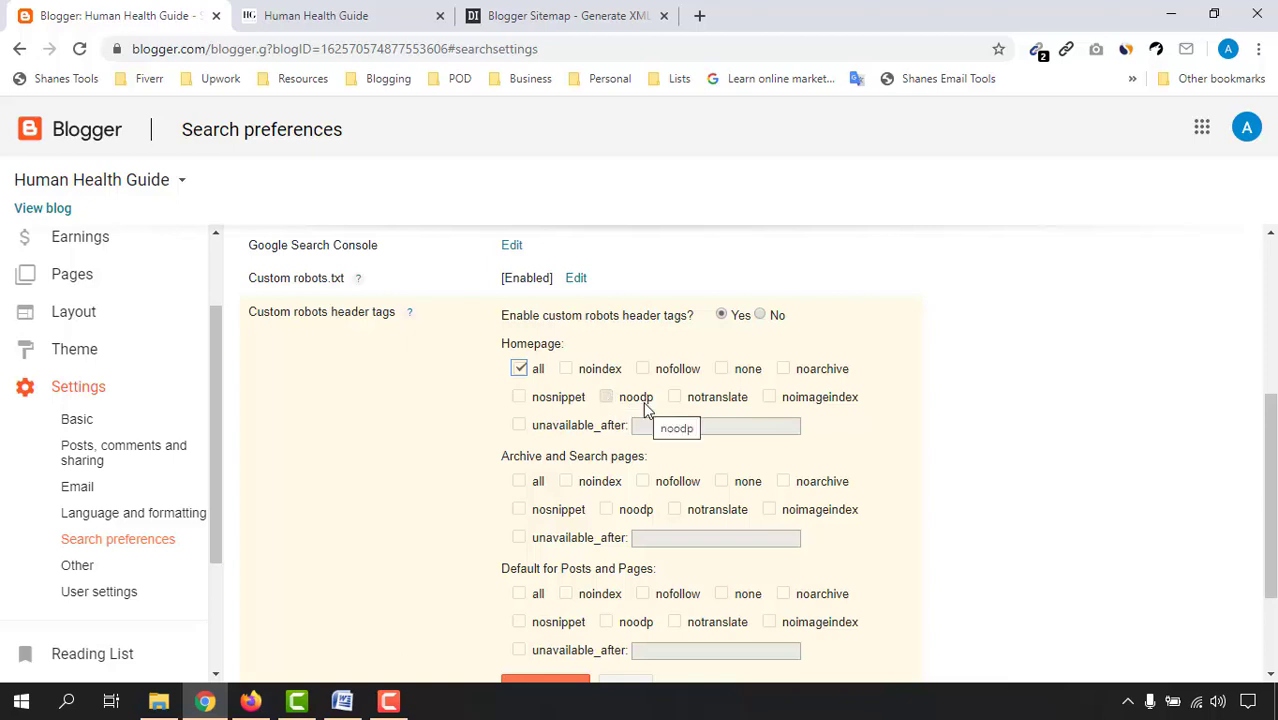
click(607, 398)
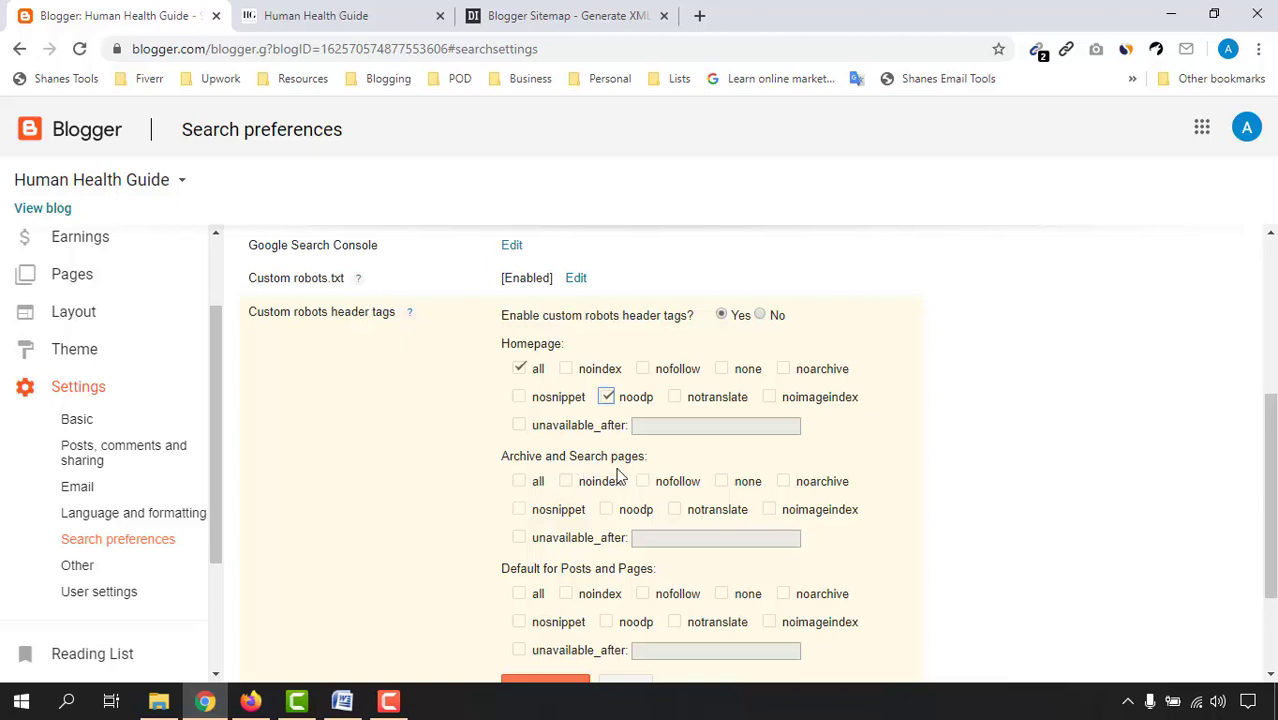
click(566, 482)
click(607, 511)
- Enable the all and noodp tags under Default for Posts and Pages and save the custom robots header tags
drag(1270, 495, 1270, 535)
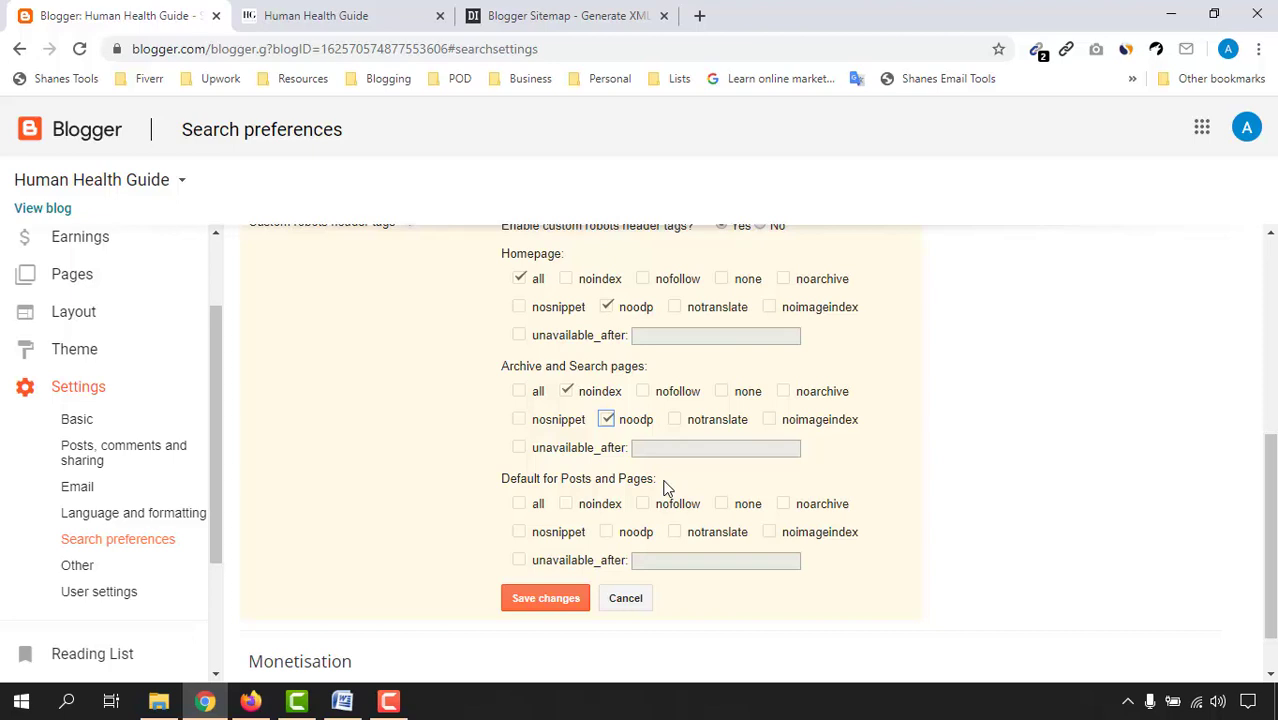
click(519, 505)
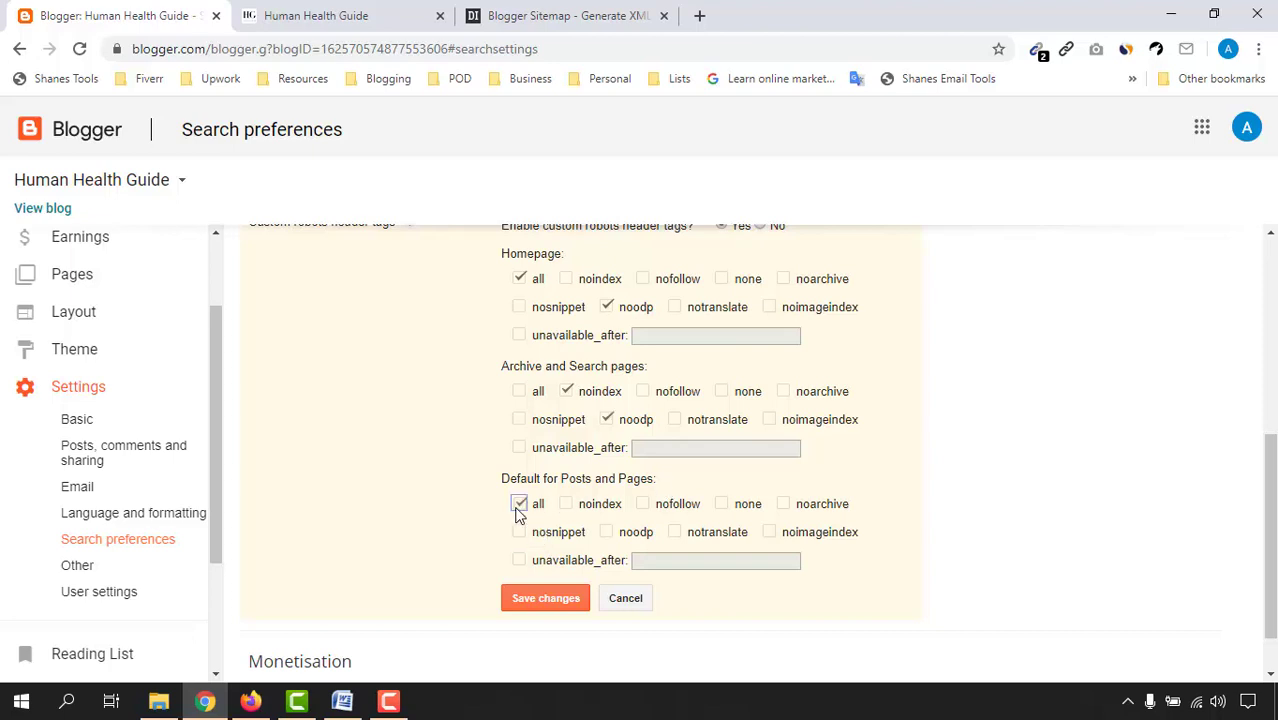
click(635, 533)
scroll(404, 555, up, 1)
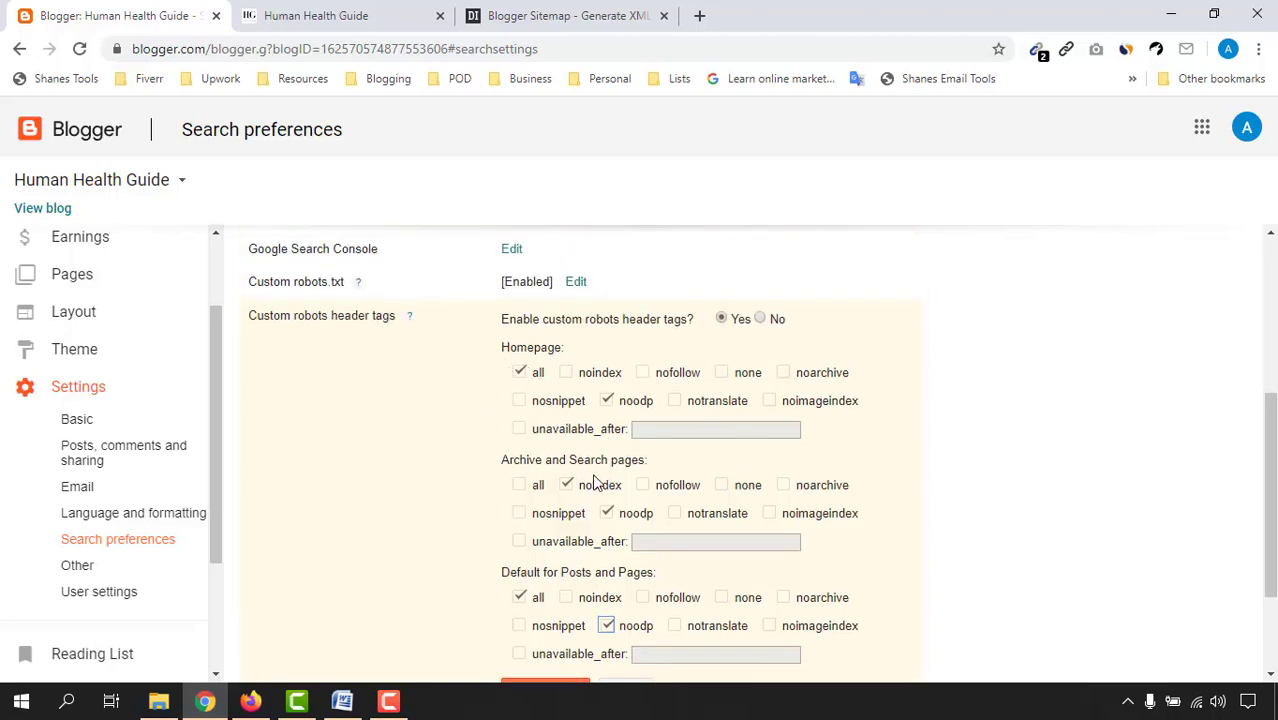
scroll(480, 621, down, 1)
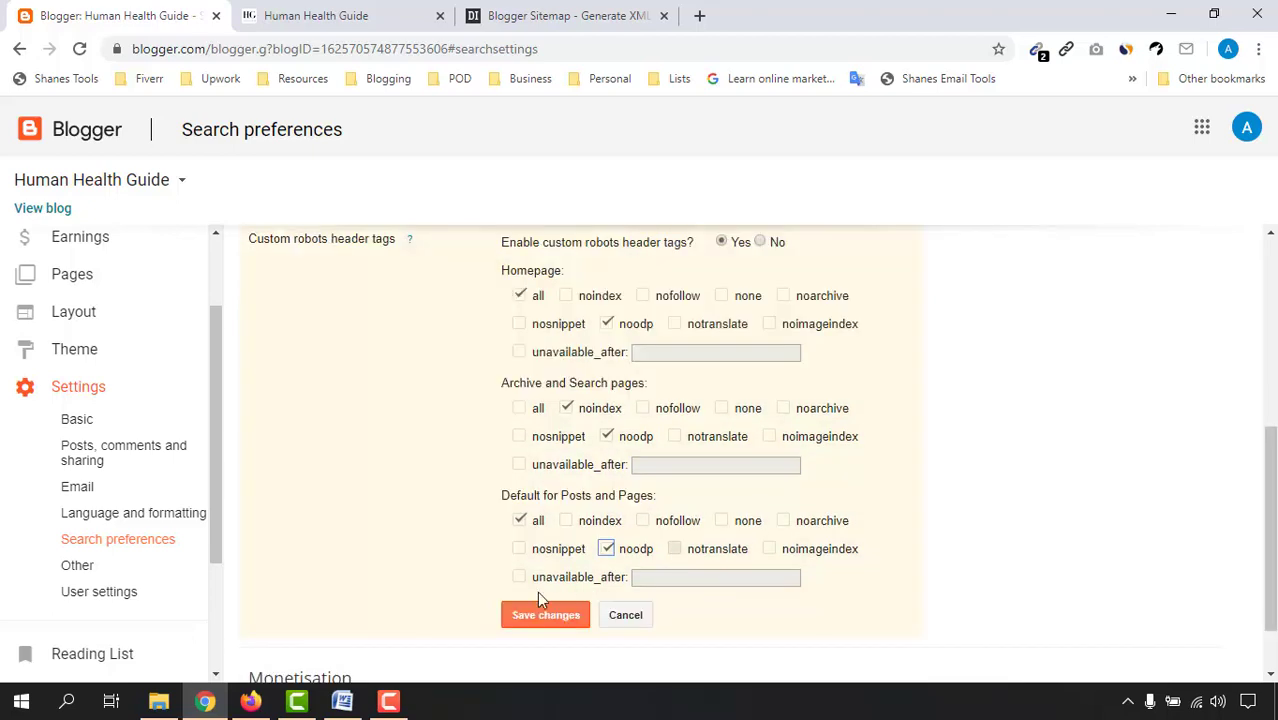
click(531, 624)
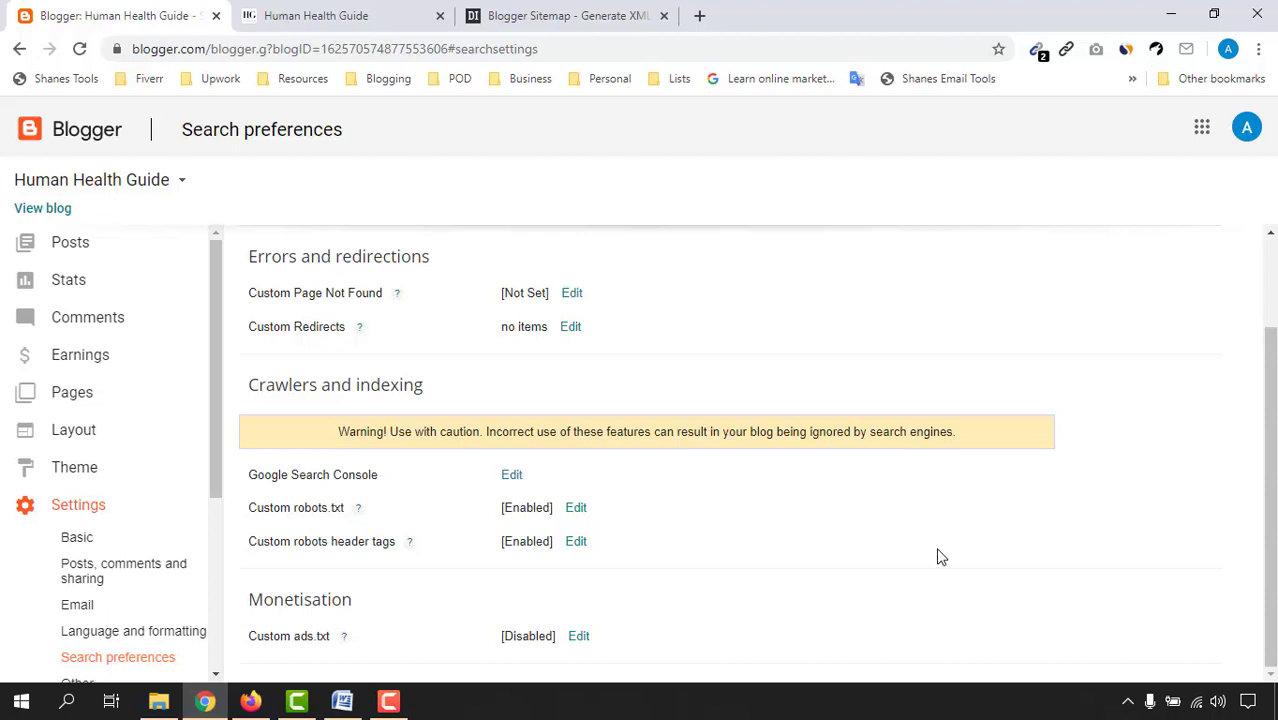
- Open the blog's list of all posts, and switch to Firefox to view the Make Money with Blogging playlist on YouTube
click(80, 250)
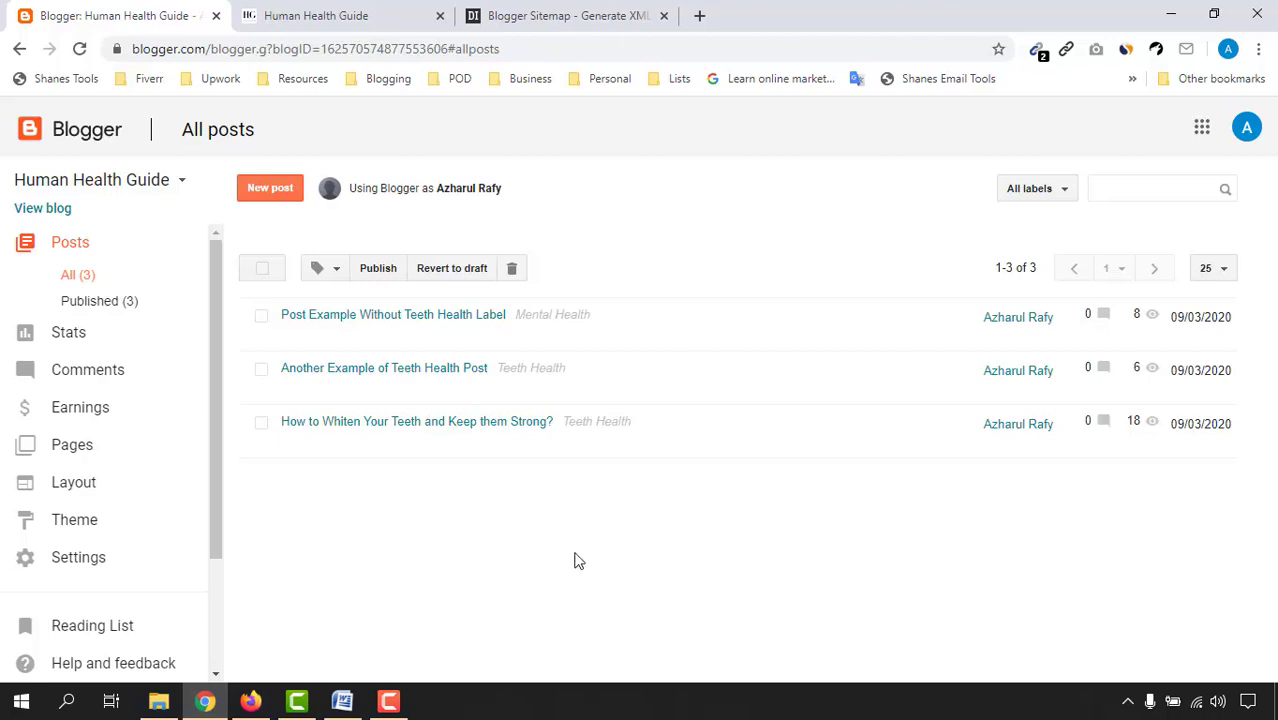
click(250, 701)
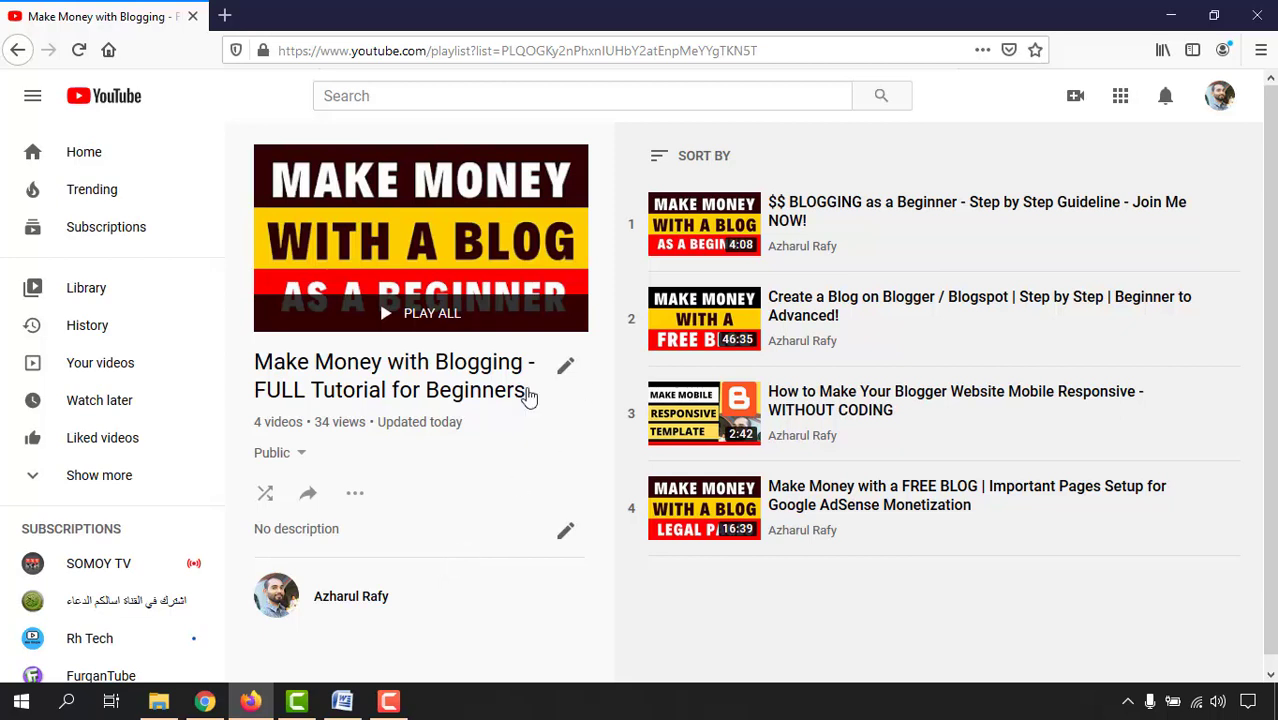
click(786, 46)
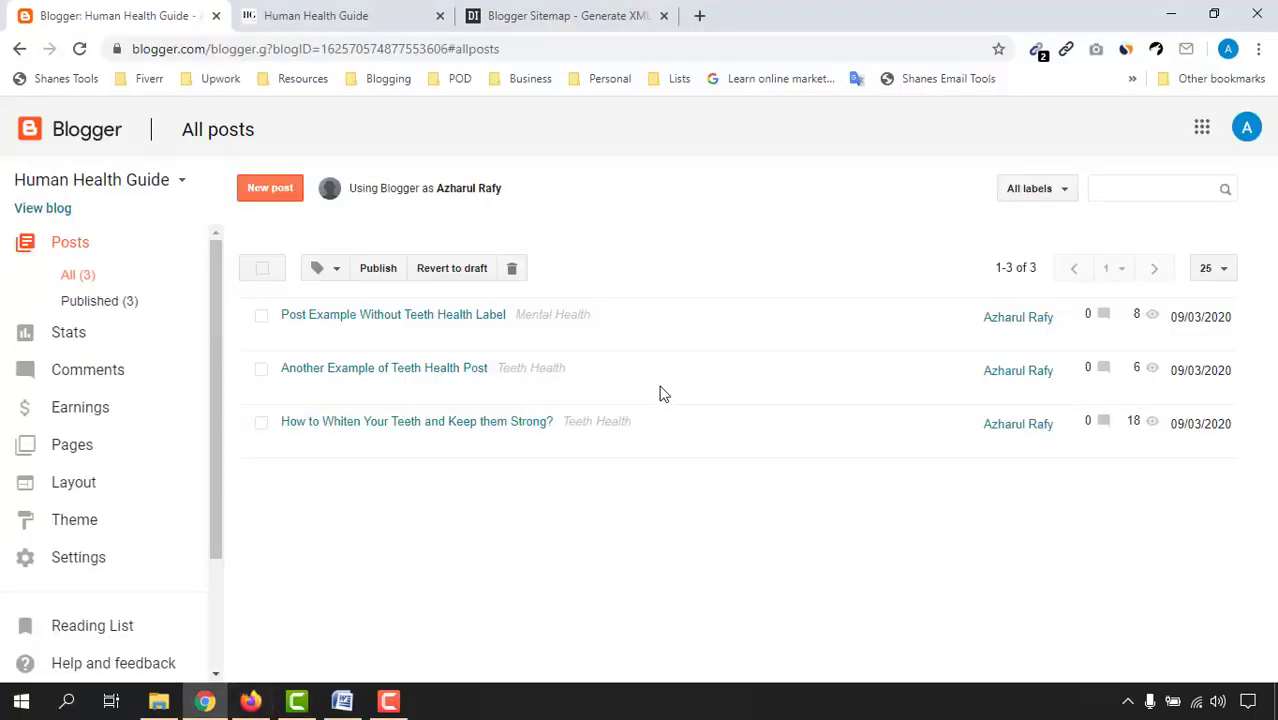
- Look over the live Human Health Guide homepage in Chrome, from its header and navigation menu down to the footer
click(356, 12)
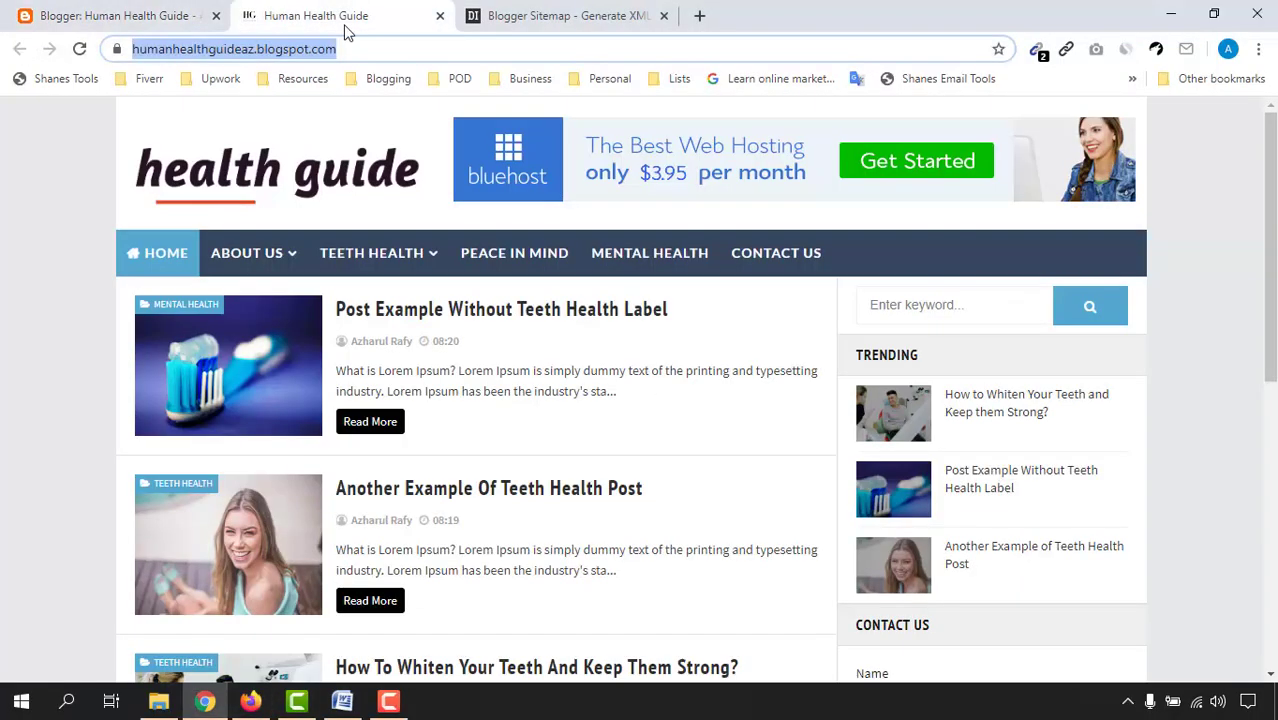
scroll(1216, 331, down, 10)
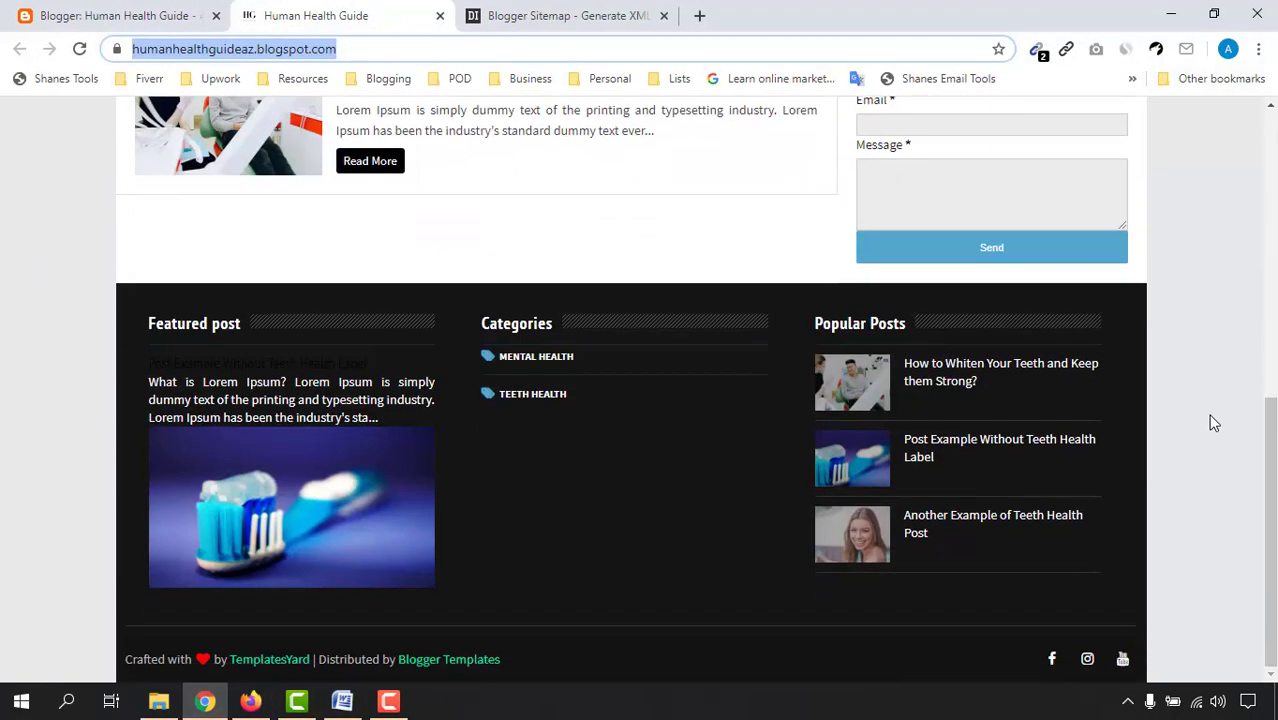
scroll(1209, 422, up, 10)
mouse_move(383, 252)
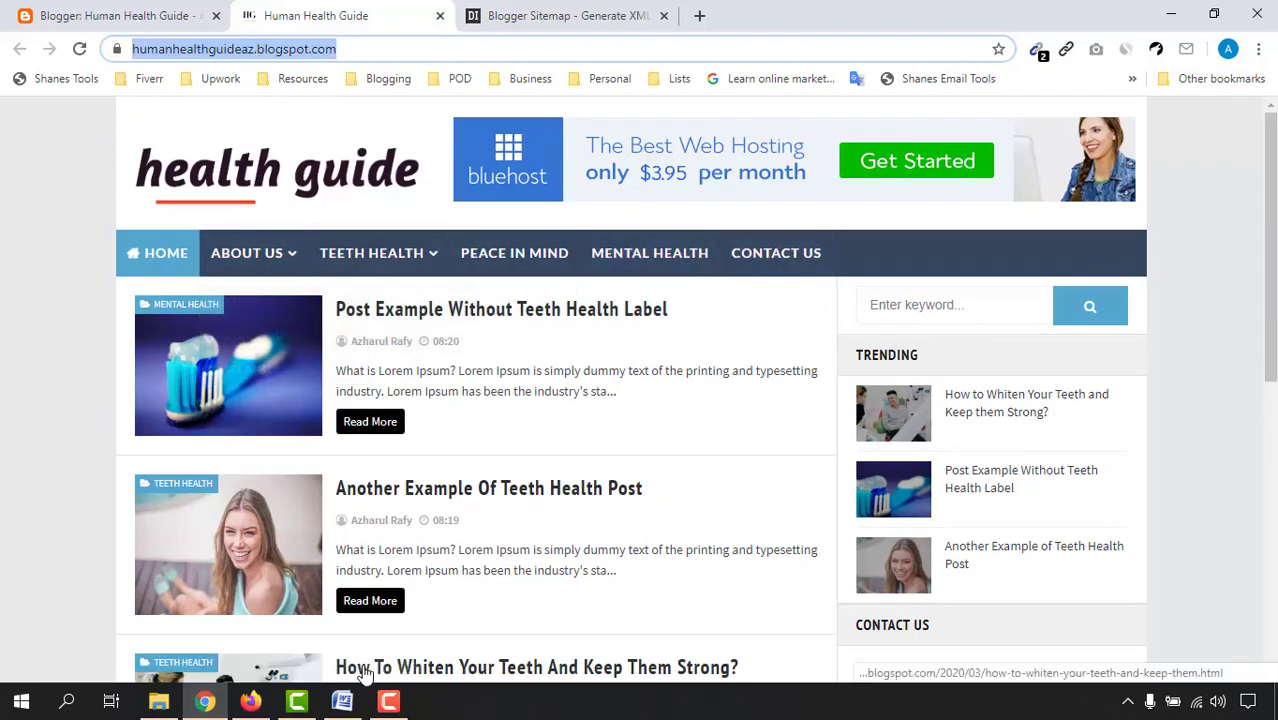
scroll(899, 485, down, 3)
scroll(1098, 385, up, 3)
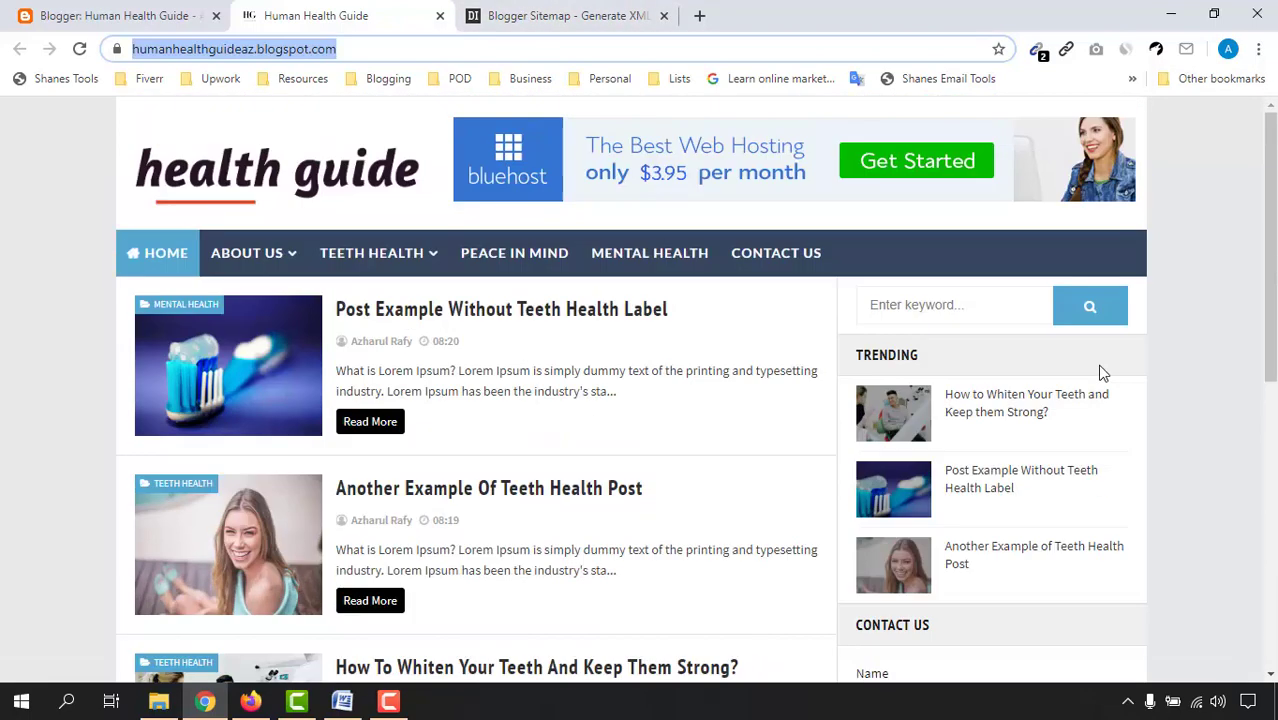
scroll(913, 390, down, 2)
scroll(694, 377, up, 2)
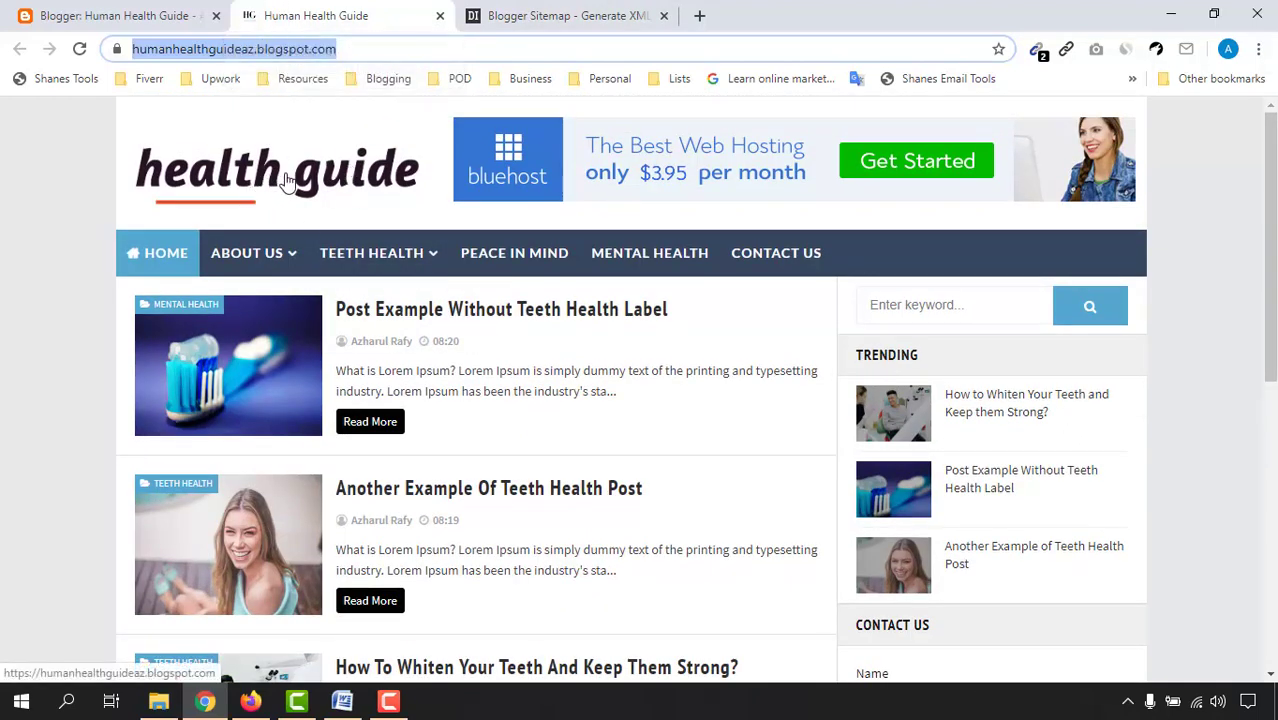
scroll(716, 294, down, 5)
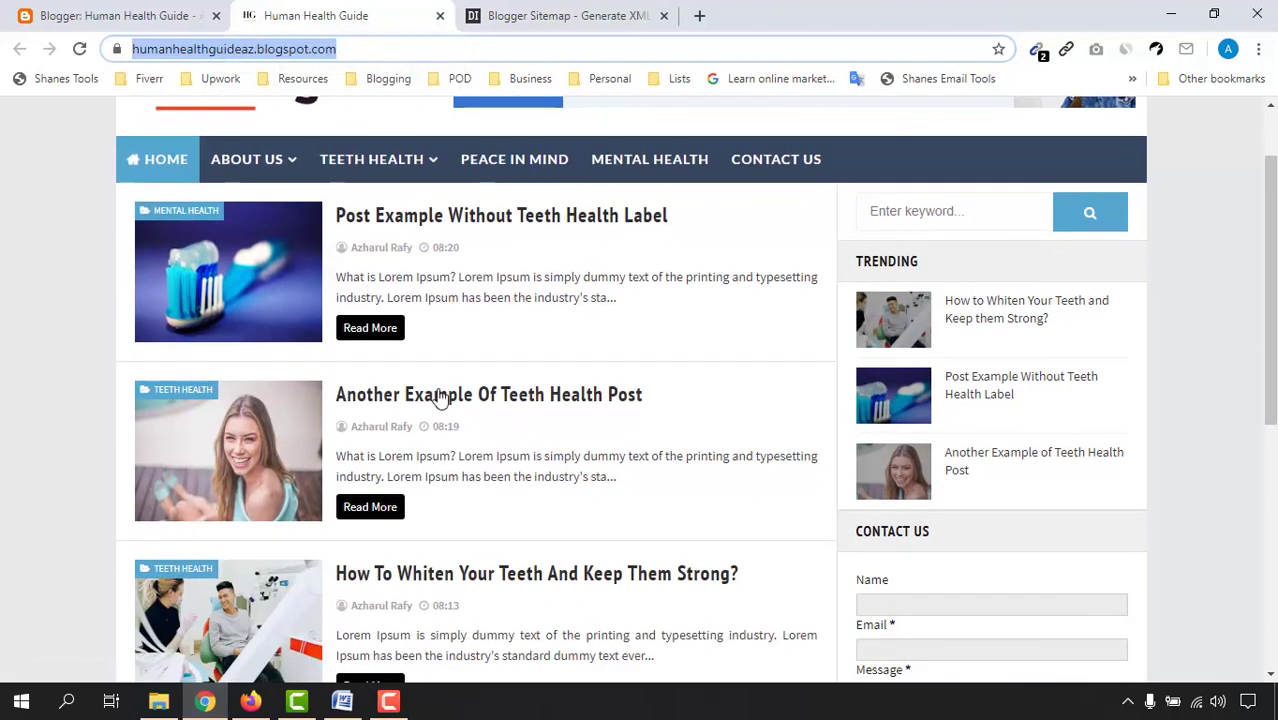
scroll(947, 456, up, 6)
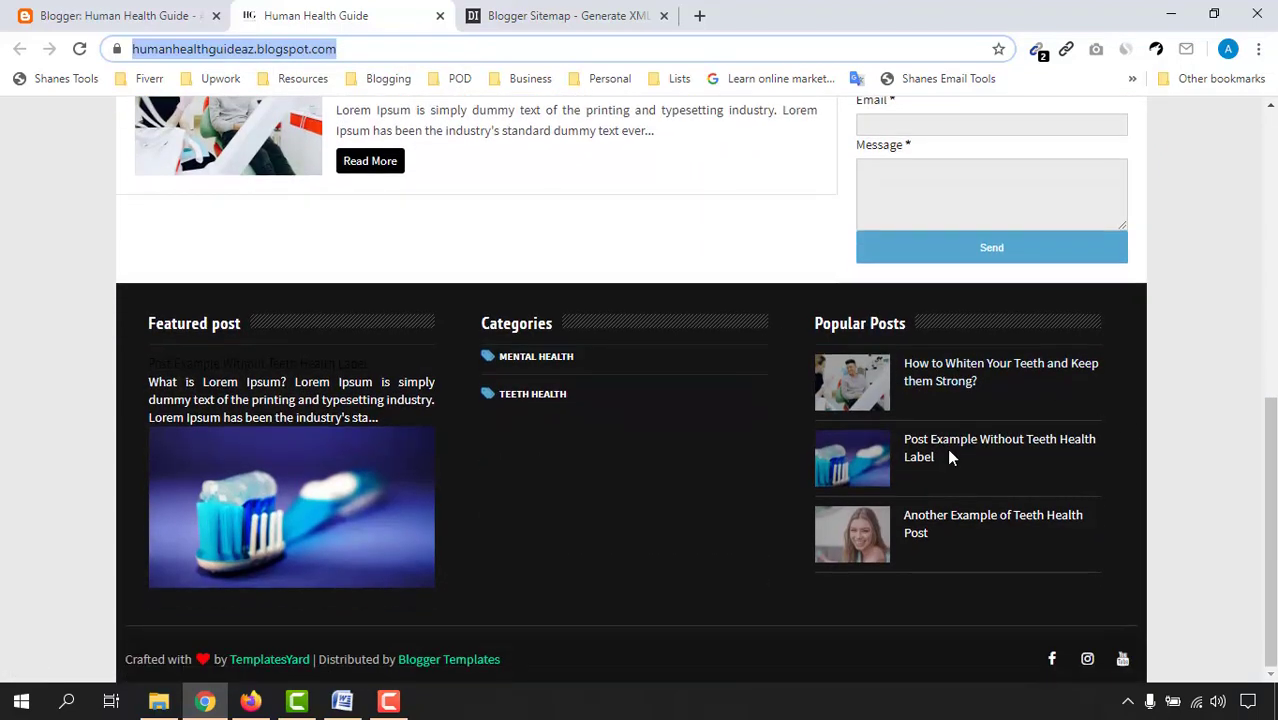
- Review the videos in the YouTube blogging playlist in Firefox alongside the live blog's post listing
click(250, 701)
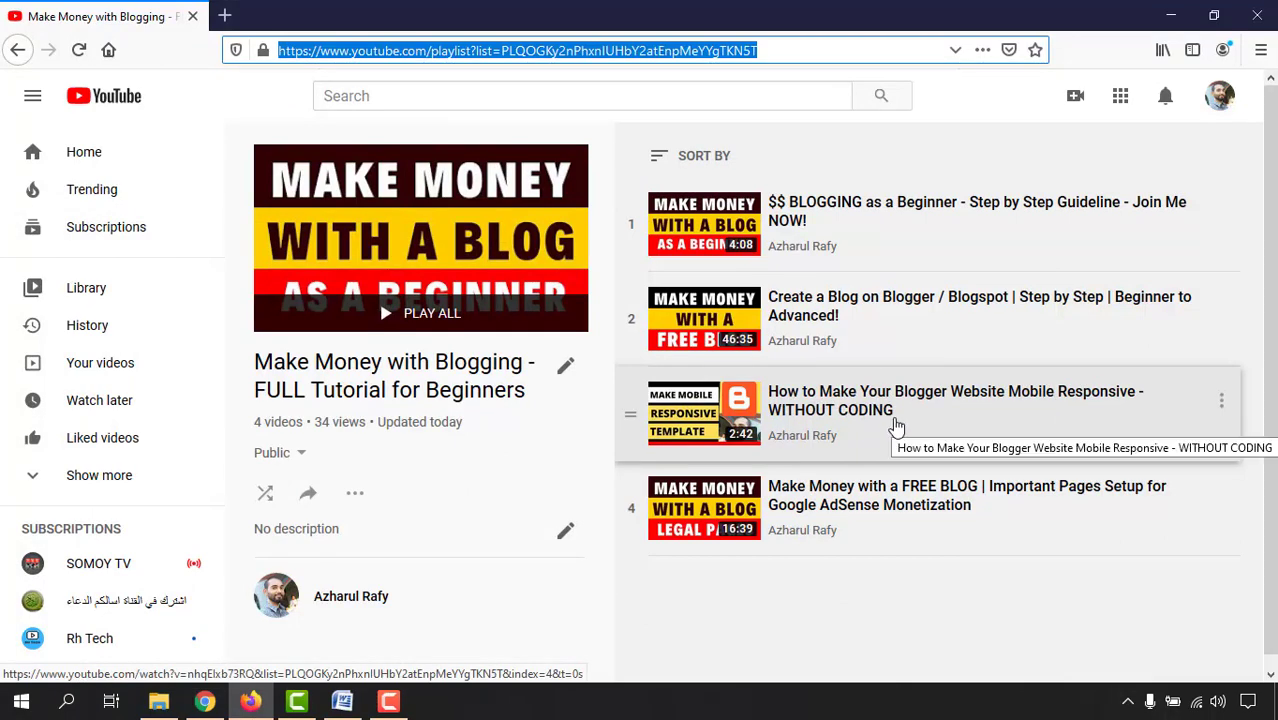
key(alt+Tab)
scroll(727, 380, down, 3)
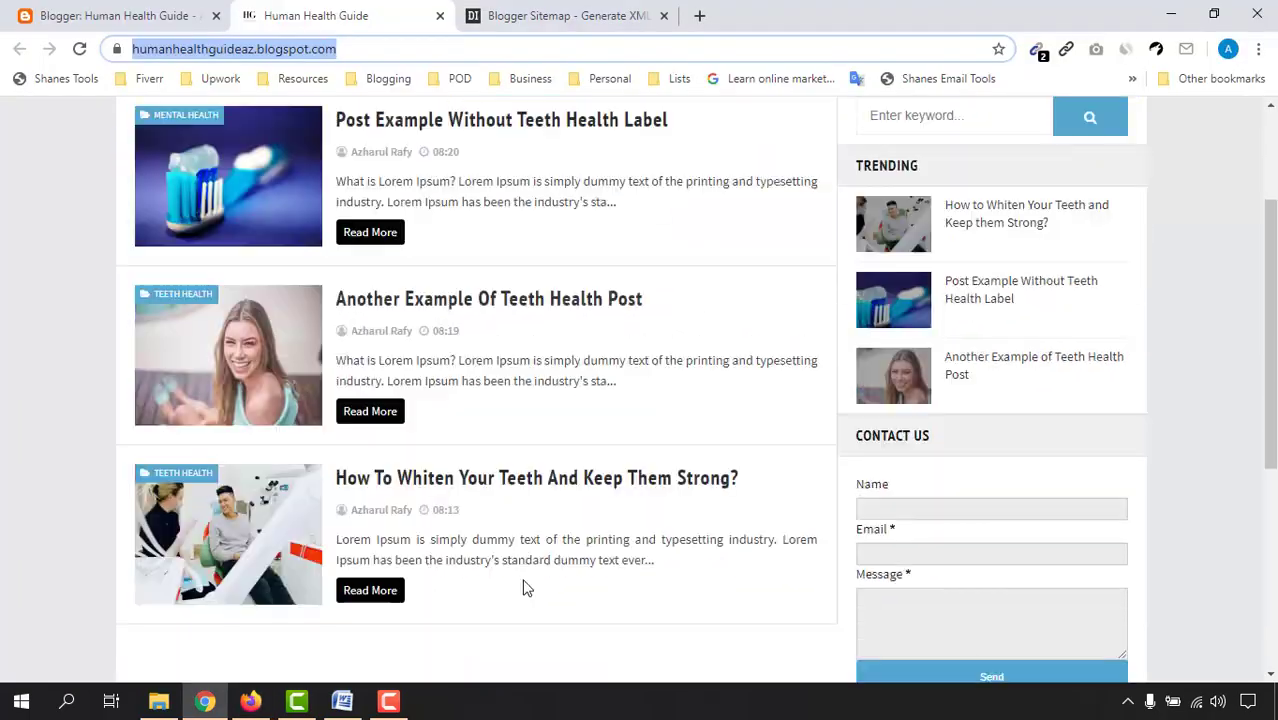
click(214, 706)
click(250, 701)
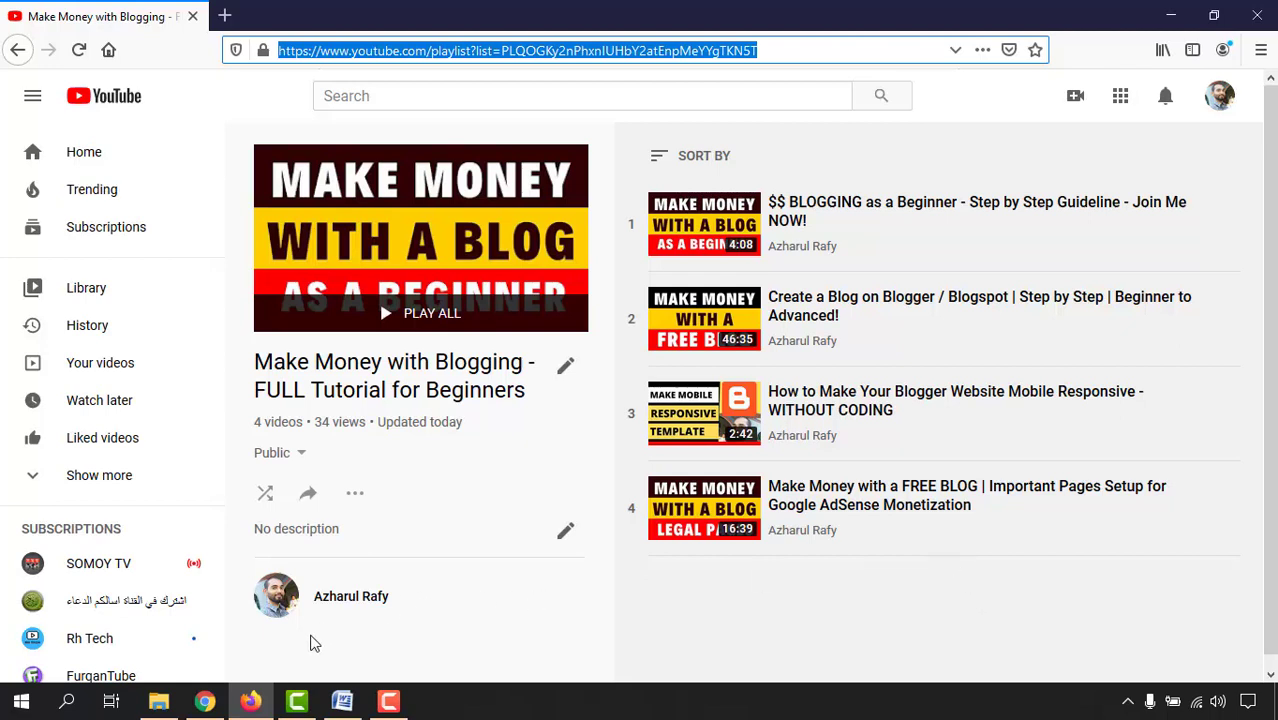
- Return to the live blog in Chrome and examine its navigation menu, posts and sidebar once more
click(205, 701)
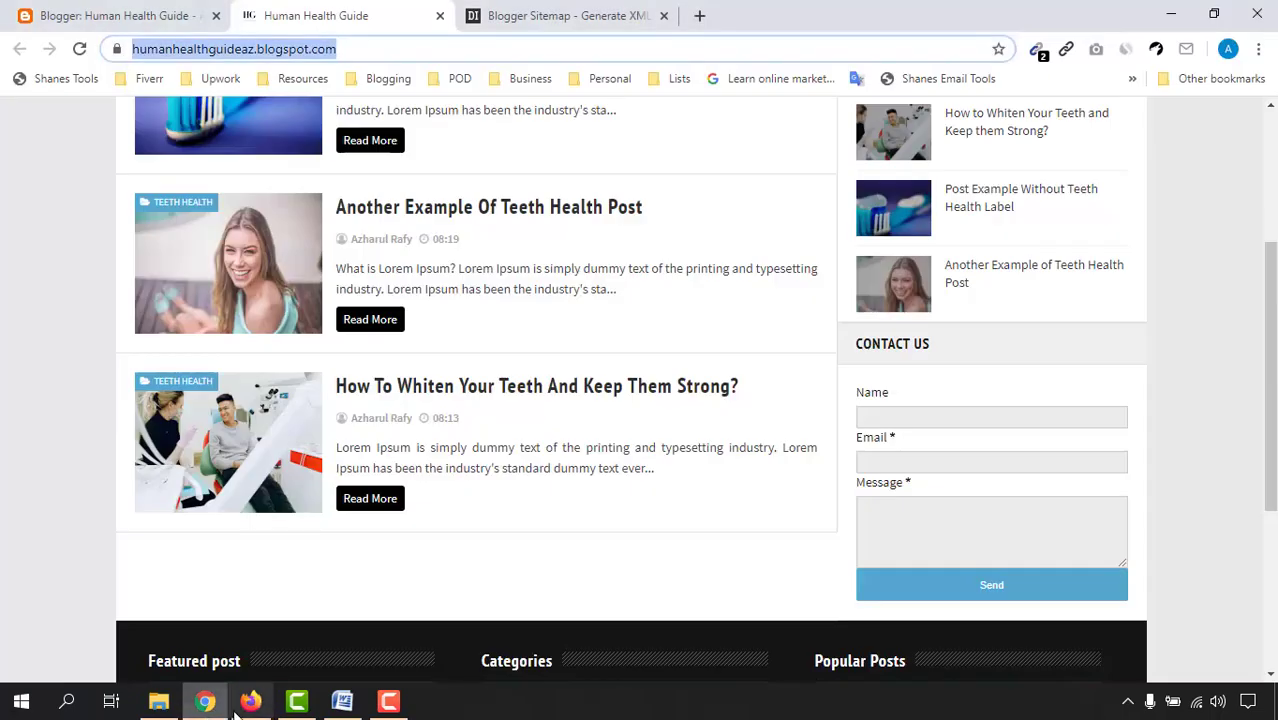
scroll(285, 253, up, 5)
mouse_move(286, 253)
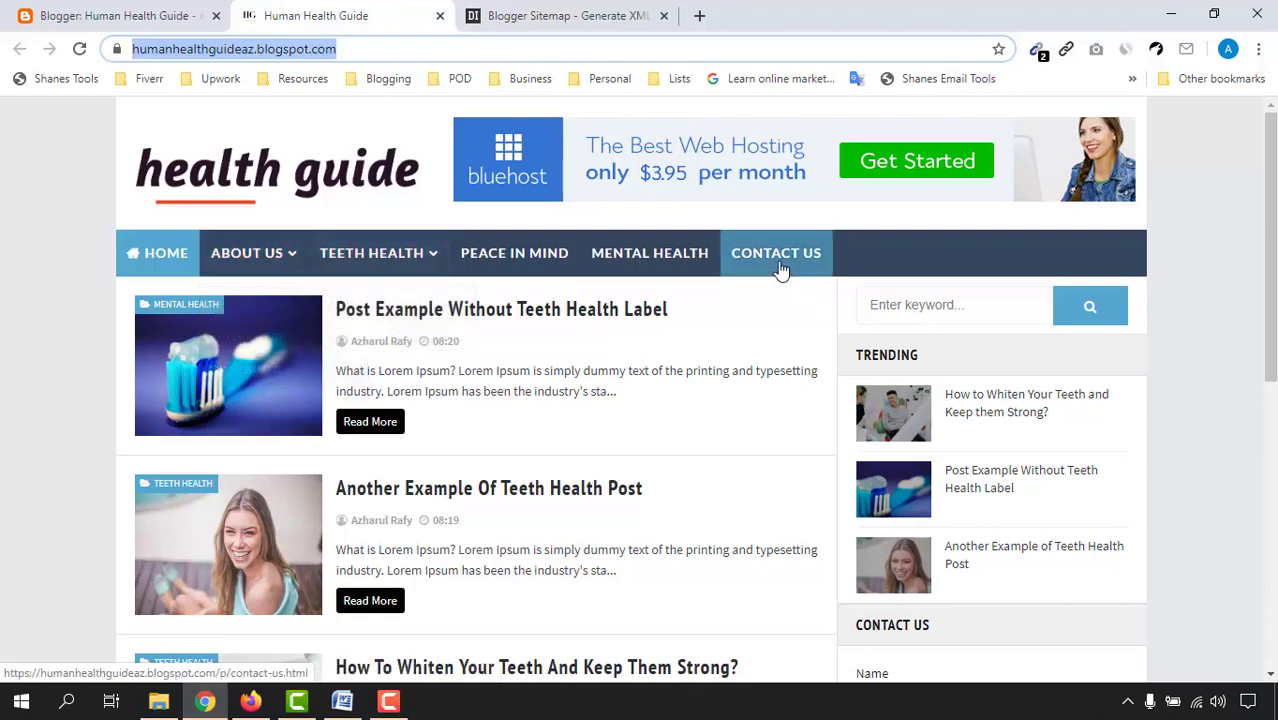
scroll(3, 541, down, 3)
scroll(6, 536, down, 2)
scroll(956, 357, up, 7)
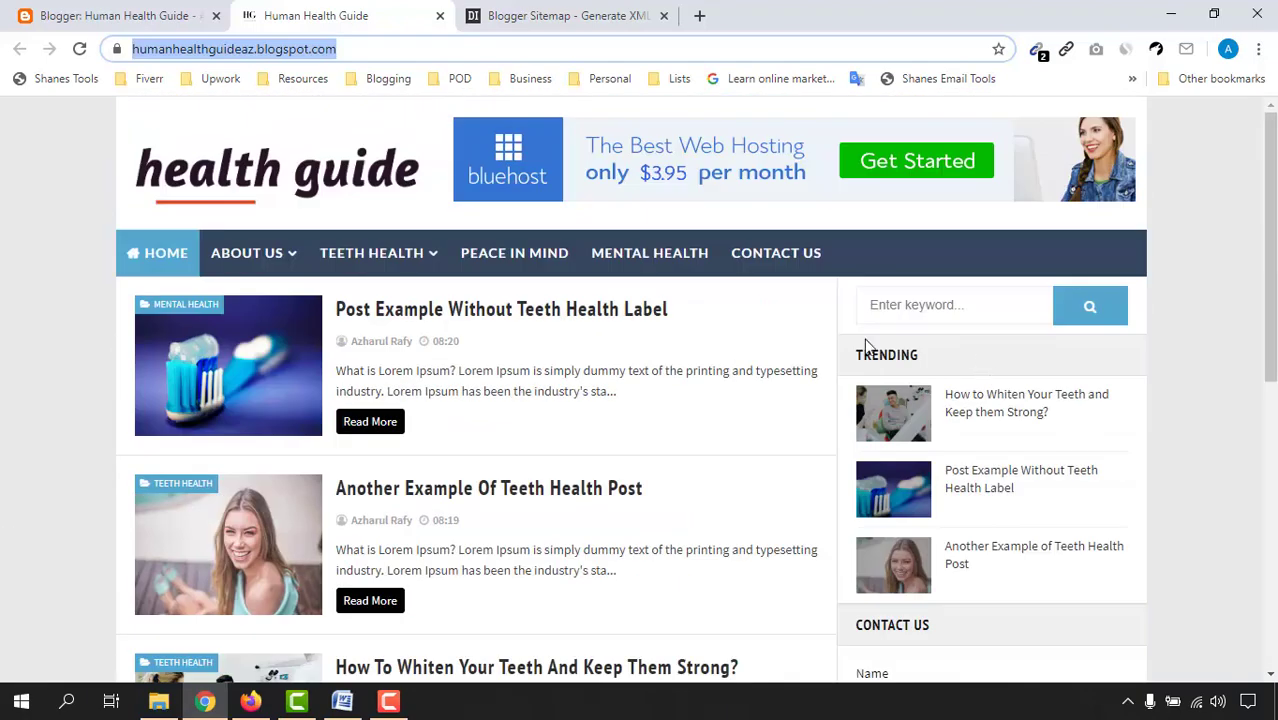